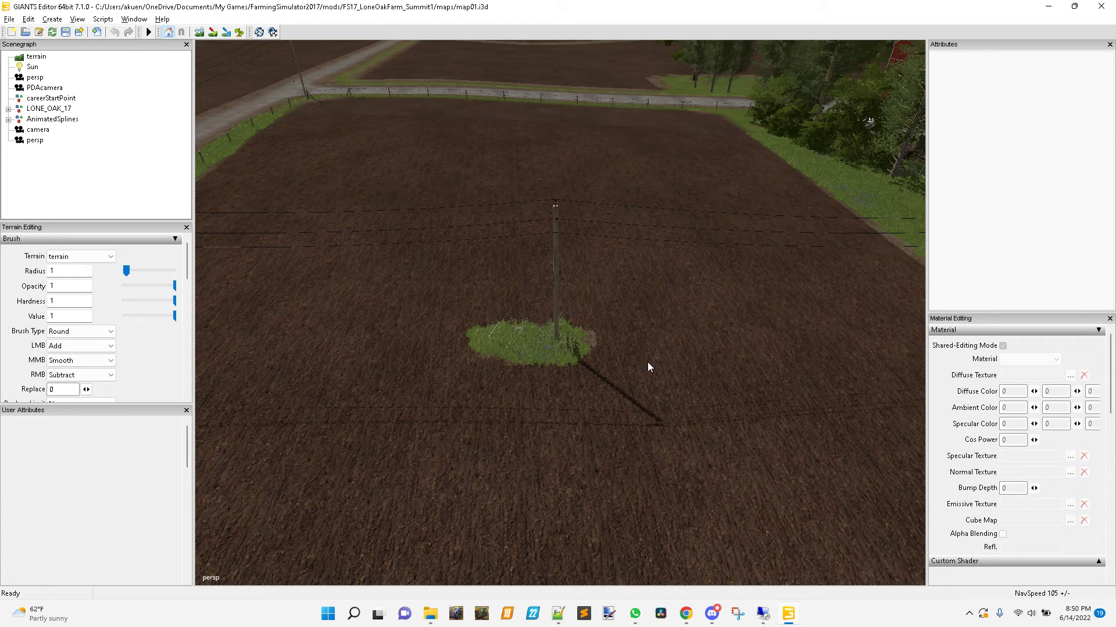
pyautogui.scroll(-5, 710, 308)
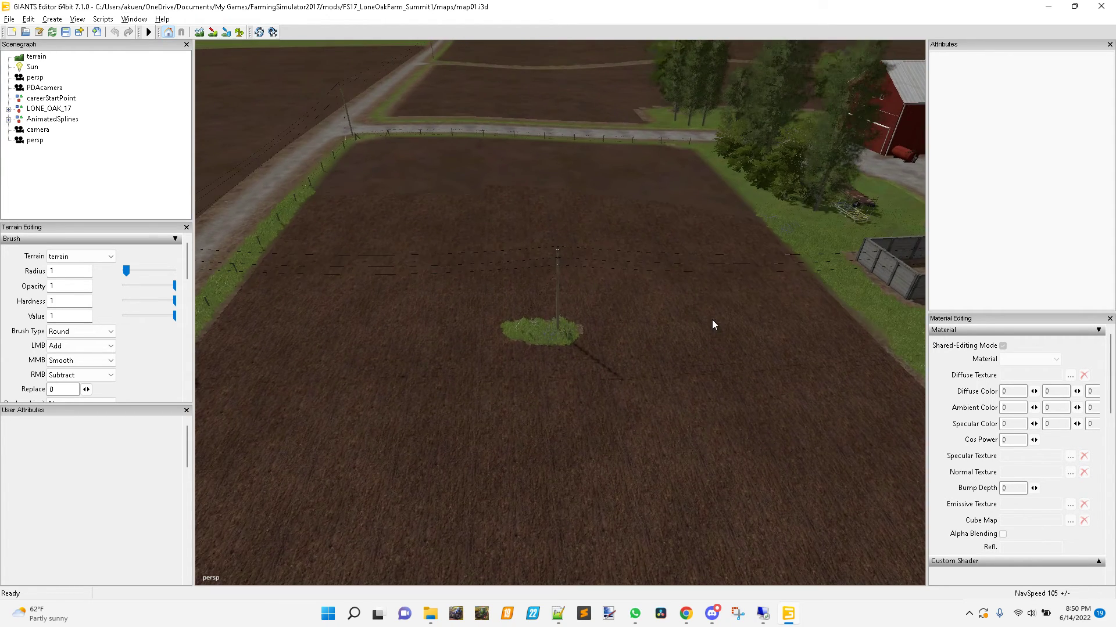
pyautogui.moveTo(719, 324)
pyautogui.mouseDown(button='right')
pyautogui.moveTo(655, 312)
pyautogui.moveTo(756, 315)
pyautogui.moveTo(721, 316)
pyautogui.moveTo(724, 327)
pyautogui.mouseUp(button='right')
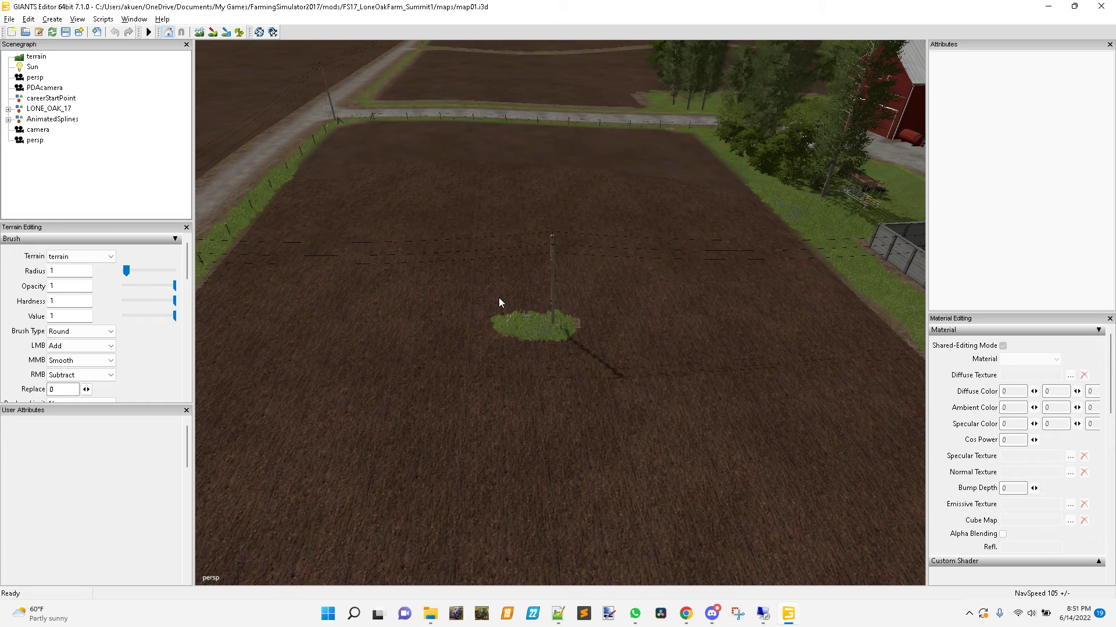
pyautogui.moveTo(500, 301); pyautogui.dragTo(523, 292, button='right')
pyautogui.moveTo(599, 324); pyautogui.dragTo(566, 324, button='right')
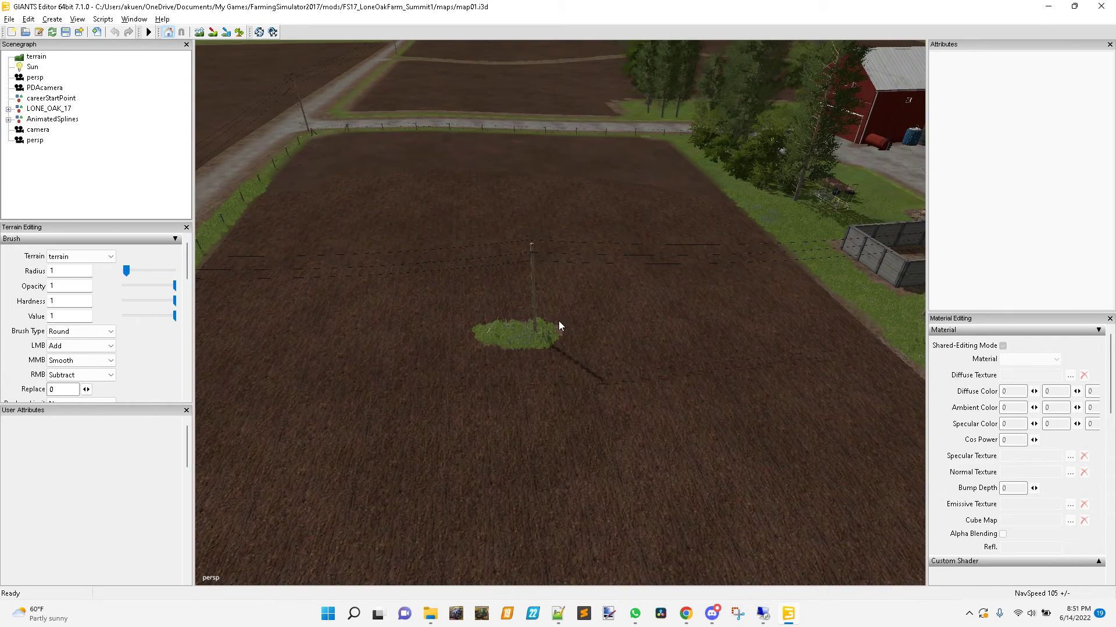
# - Switch to File Explorer's LoneOakBirds folder and read the installation instructions in readme.txt
pyautogui.moveTo(437, 618)
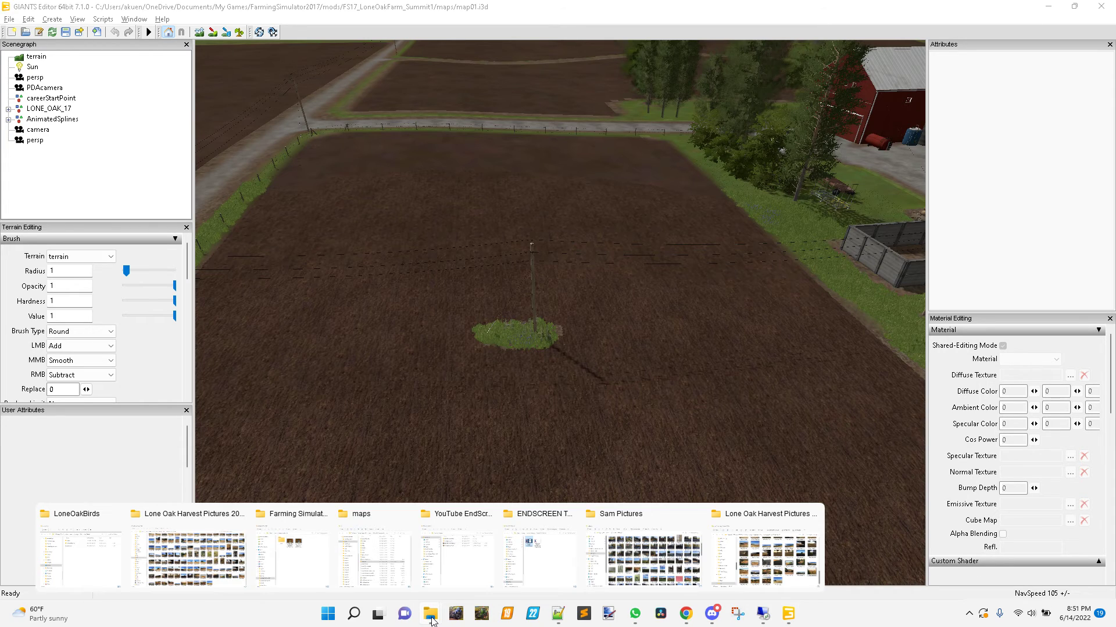
pyautogui.click(100, 553)
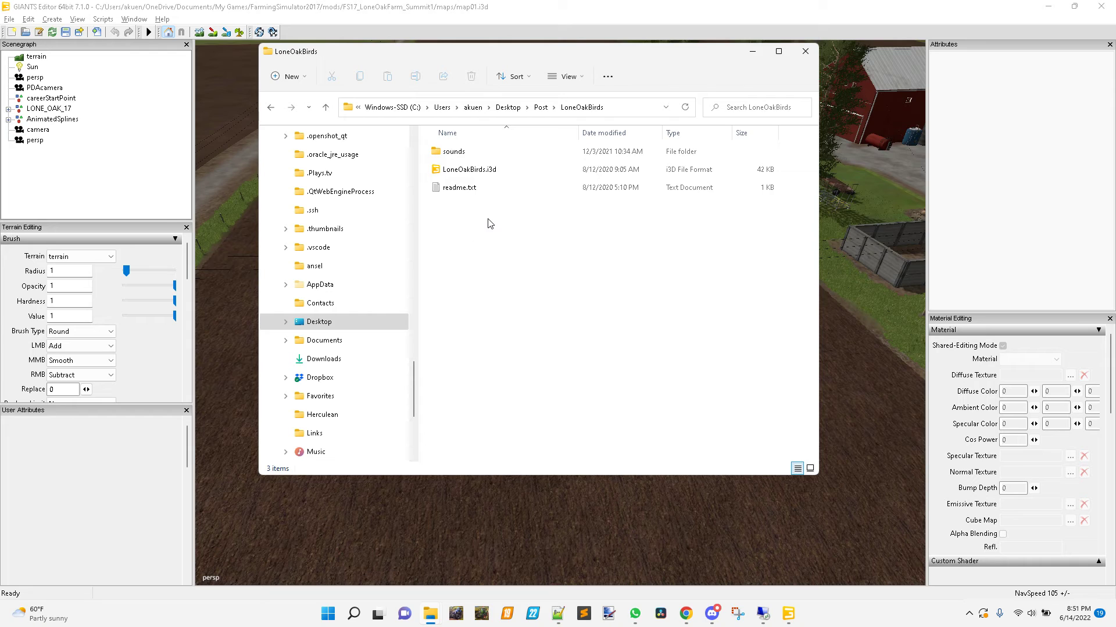
pyautogui.doubleClick(463, 196)
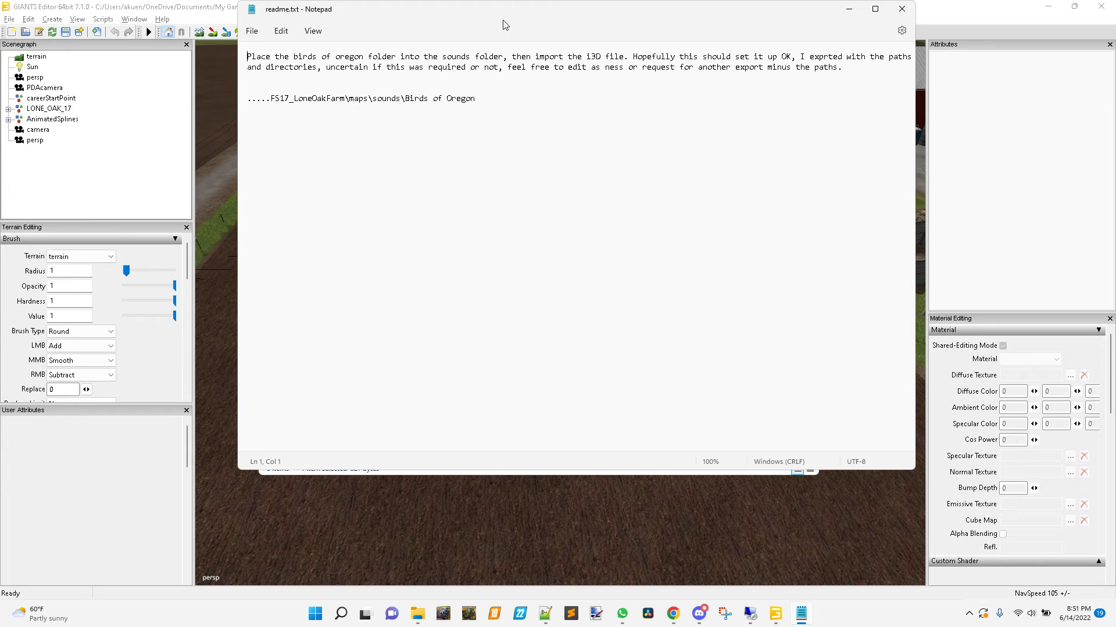
pyautogui.moveTo(504, 18); pyautogui.dragTo(489, 54)
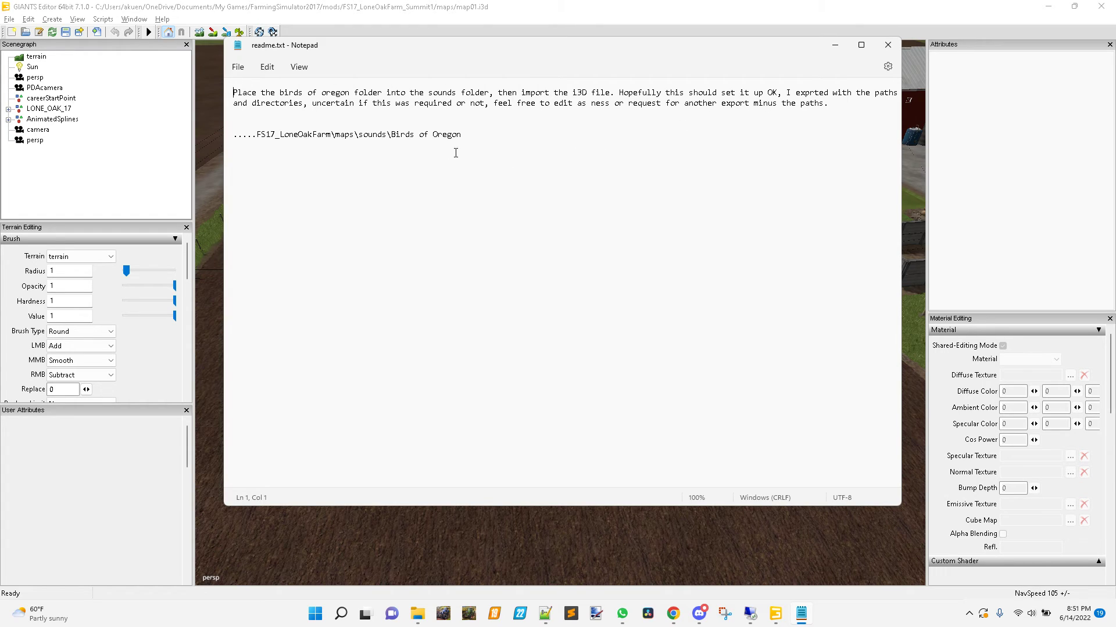
pyautogui.click(492, 139)
pyautogui.click(841, 52)
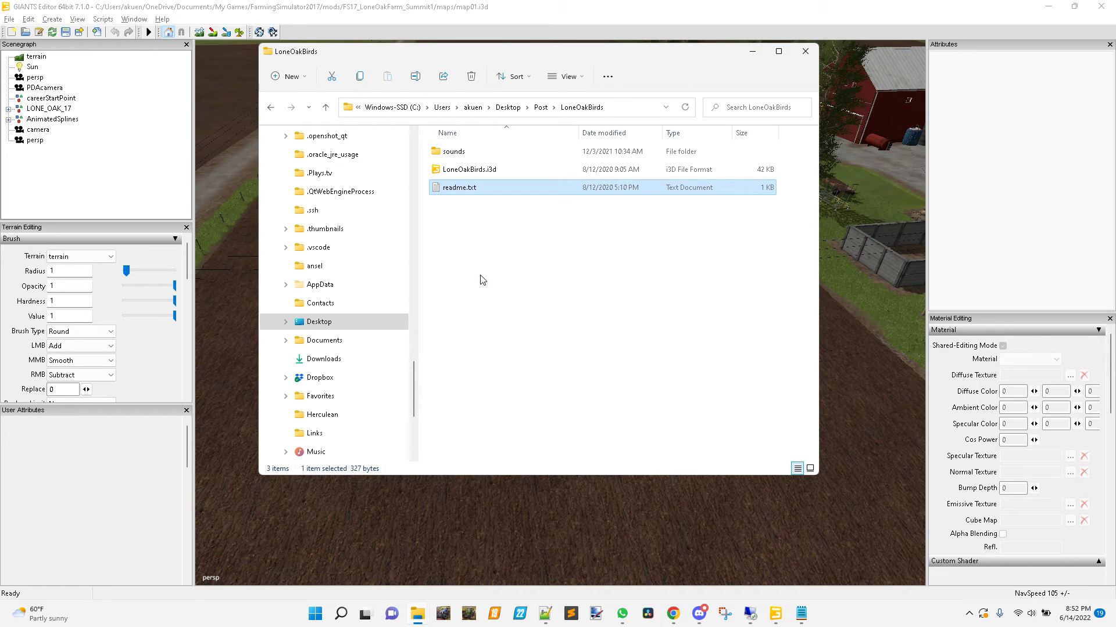
# - Copy the sounds folder, LoneOakBirds.i3d and readme.txt from the LoneOakBirds folder
pyautogui.click(466, 152)
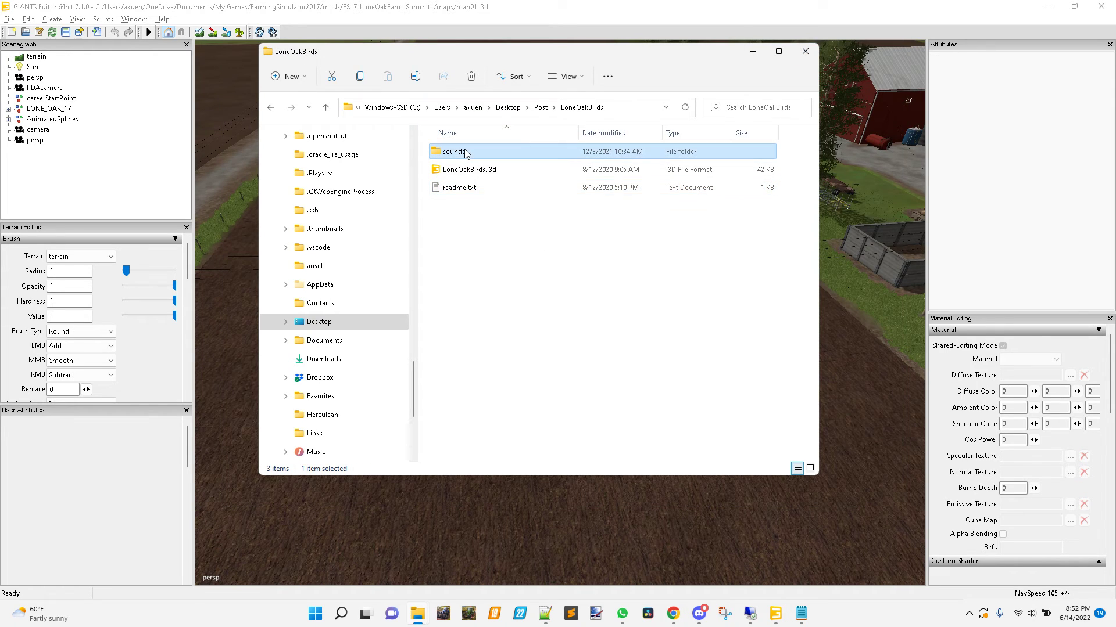
pyautogui.keyDown('ctrl'); pyautogui.click(464, 169); pyautogui.keyUp('ctrl')
pyautogui.keyDown('ctrl'); pyautogui.click(459, 187); pyautogui.keyUp('ctrl')
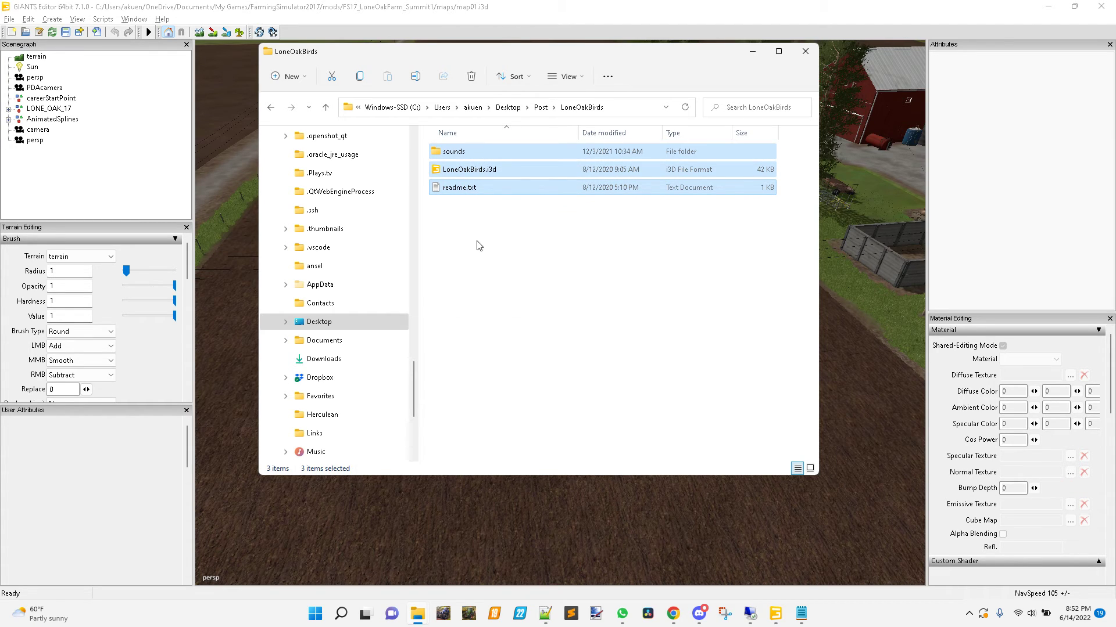
pyautogui.hotkey('ctrl', 'c')
# - Recheck the target sounds path in readme.txt and return to the LoneOakBirds folder with nothing selected
pyautogui.click(804, 619)
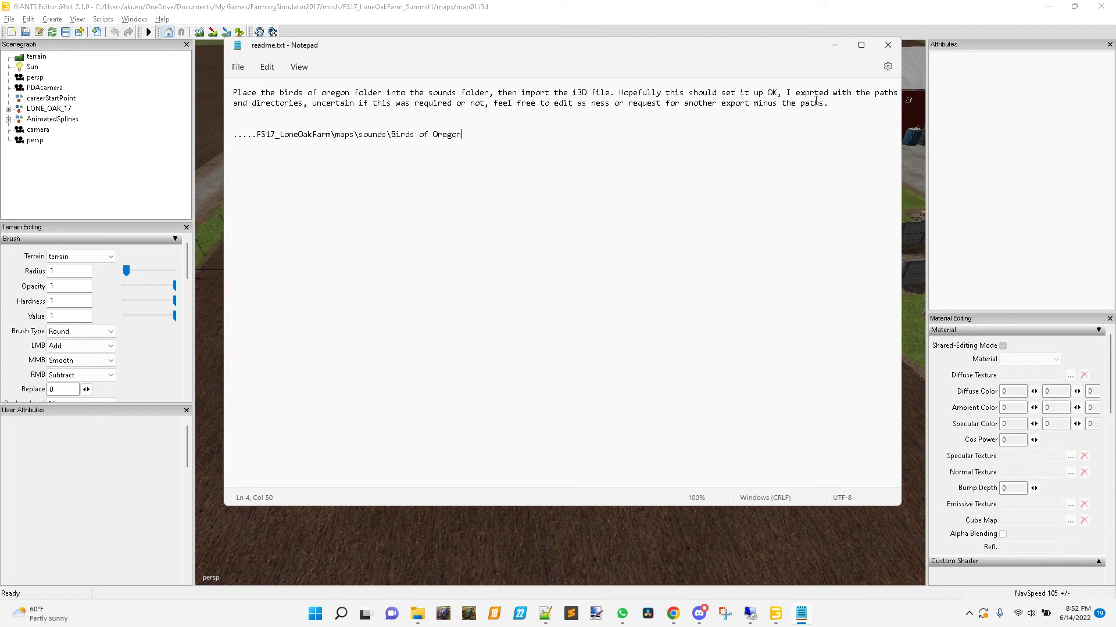
pyautogui.click(835, 49)
pyautogui.moveTo(419, 620)
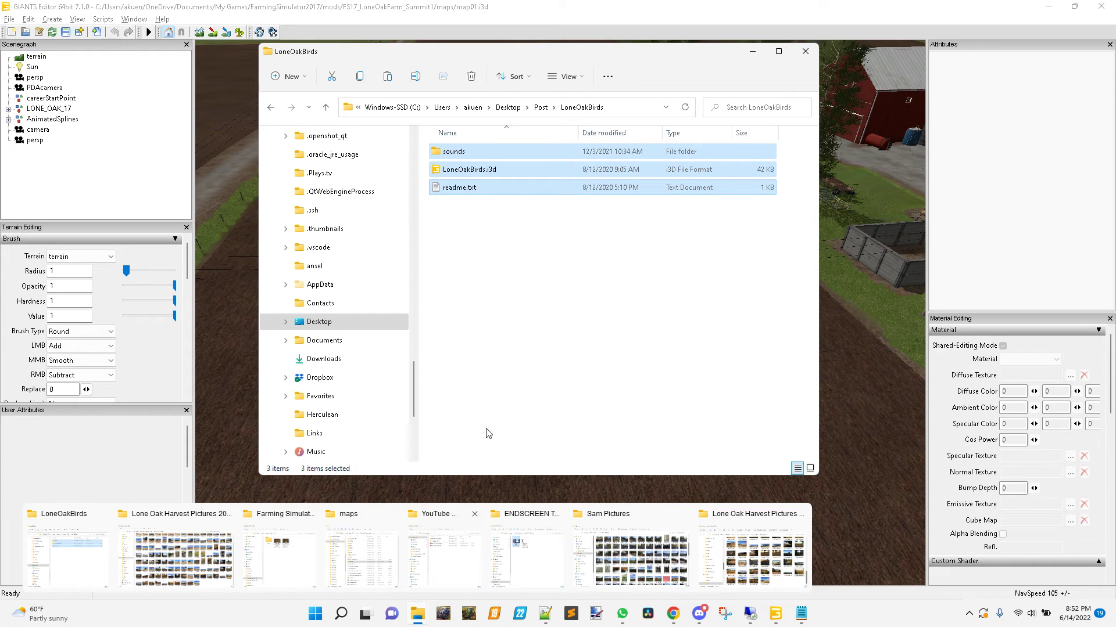
pyautogui.click(503, 400)
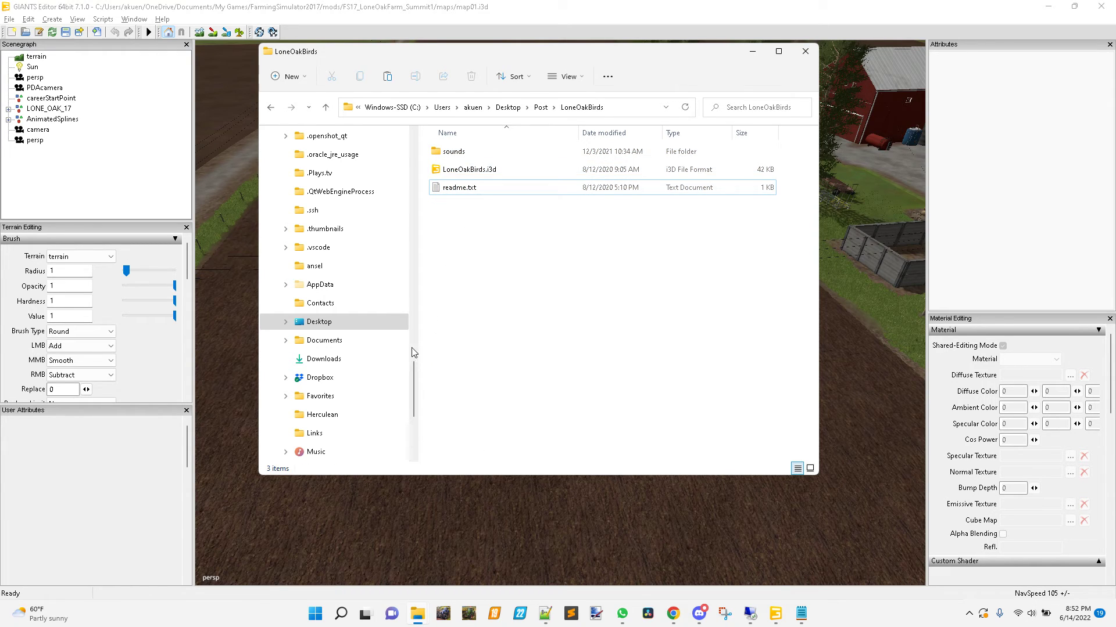
# - Go to the maps\sounds folder of the FS17_LoneOakFarm_Summit1 mod in the FarmingSimulator2017 mods directory
pyautogui.scroll(3, 354, 321)
pyautogui.scroll(3, 354, 321)
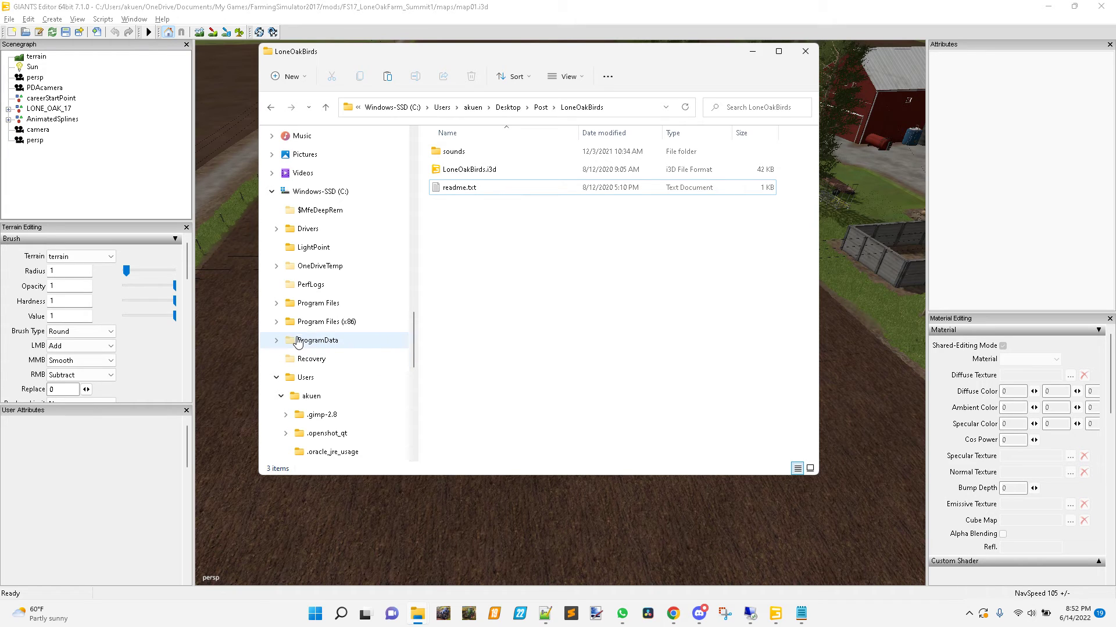
pyautogui.scroll(3, 337, 302)
pyautogui.scroll(5, 372, 276)
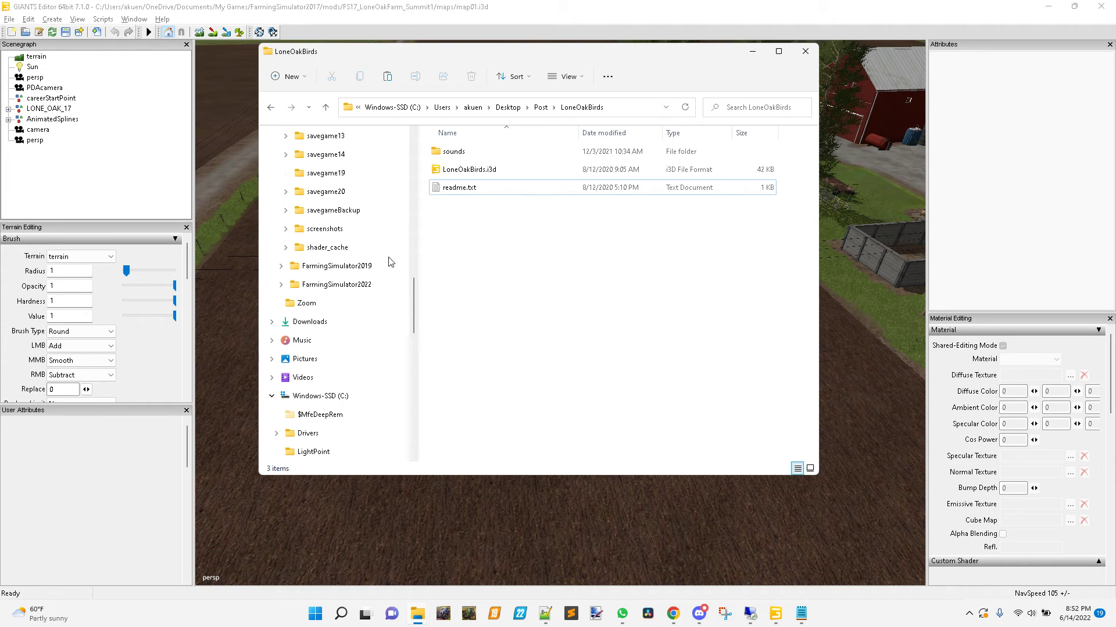
pyautogui.scroll(5, 392, 281)
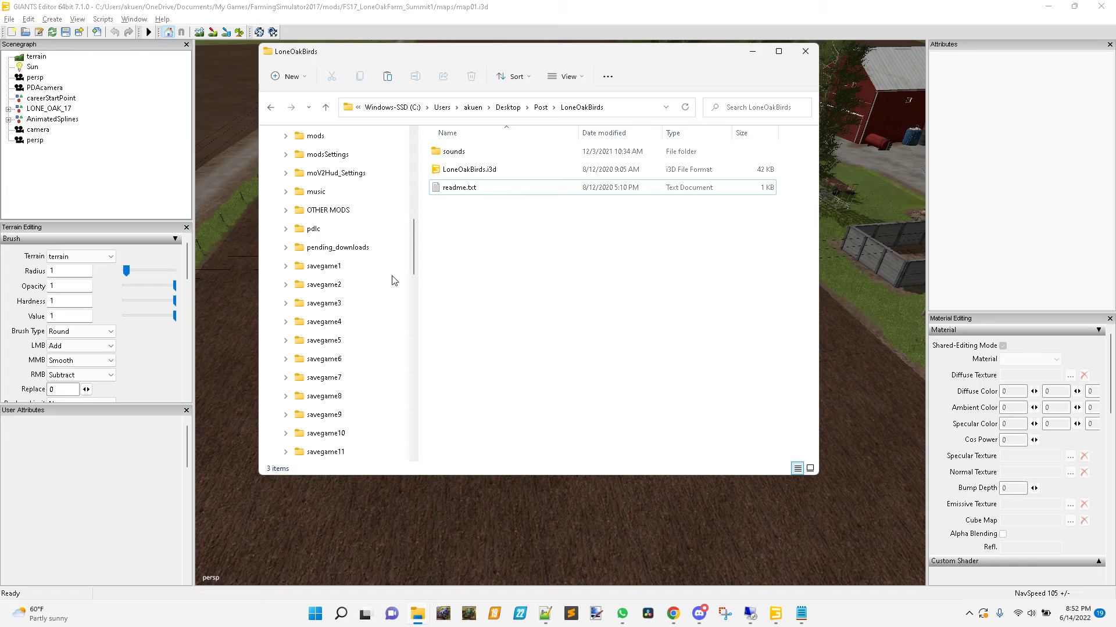
pyautogui.click(316, 248)
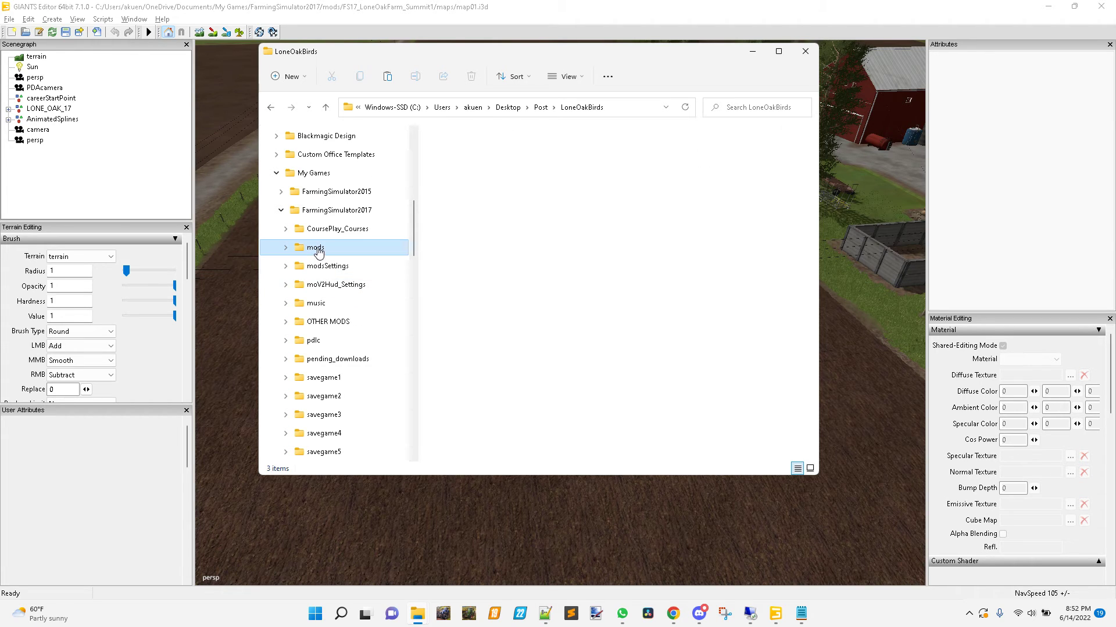
pyautogui.doubleClick(497, 154)
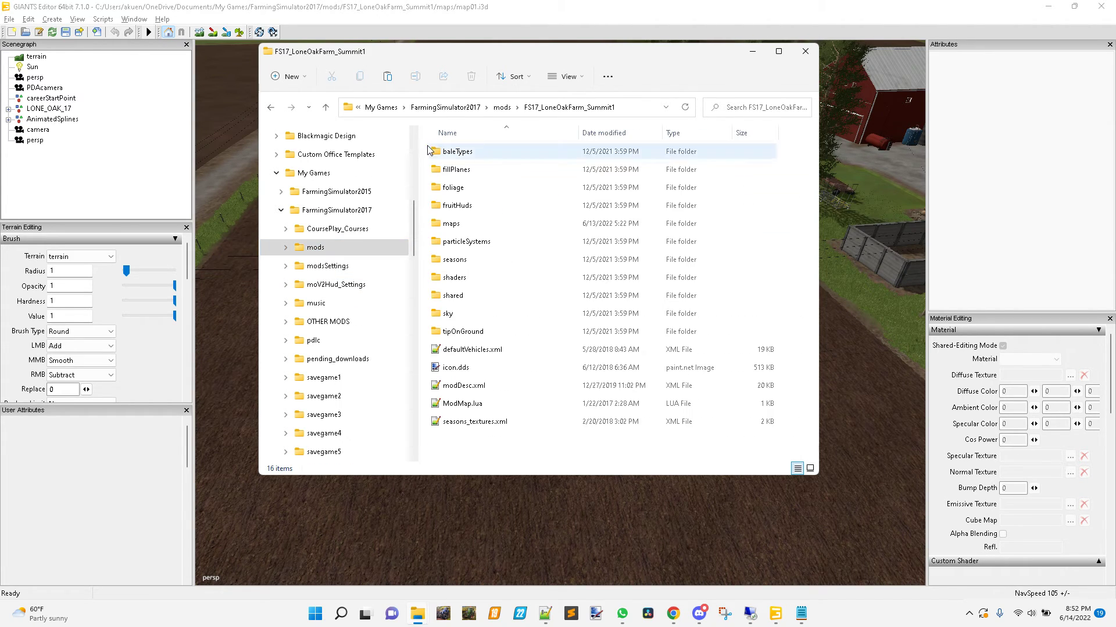
pyautogui.click(452, 225)
pyautogui.doubleClick(452, 225)
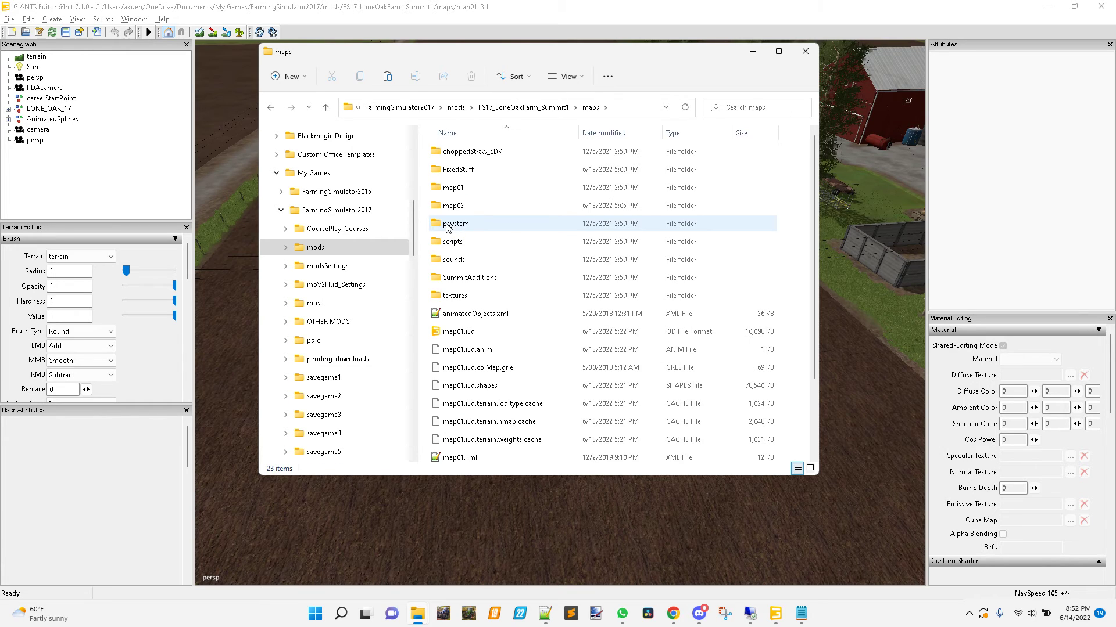
pyautogui.doubleClick(448, 259)
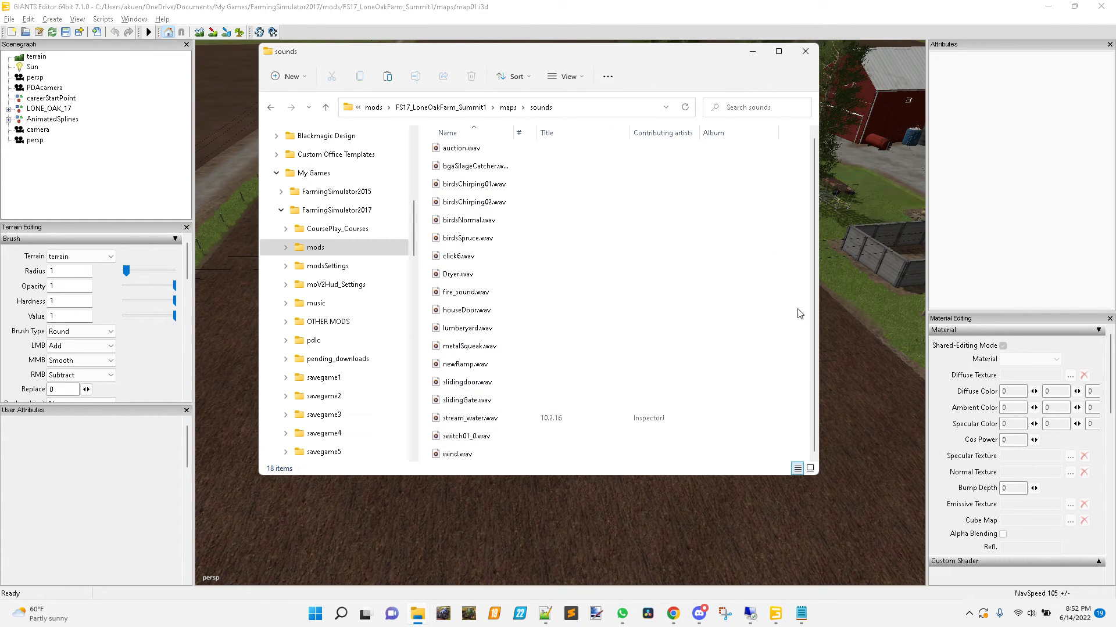
# - Create a new folder named Birds of Oregon inside the map's sounds folder
pyautogui.rightClick(794, 261)
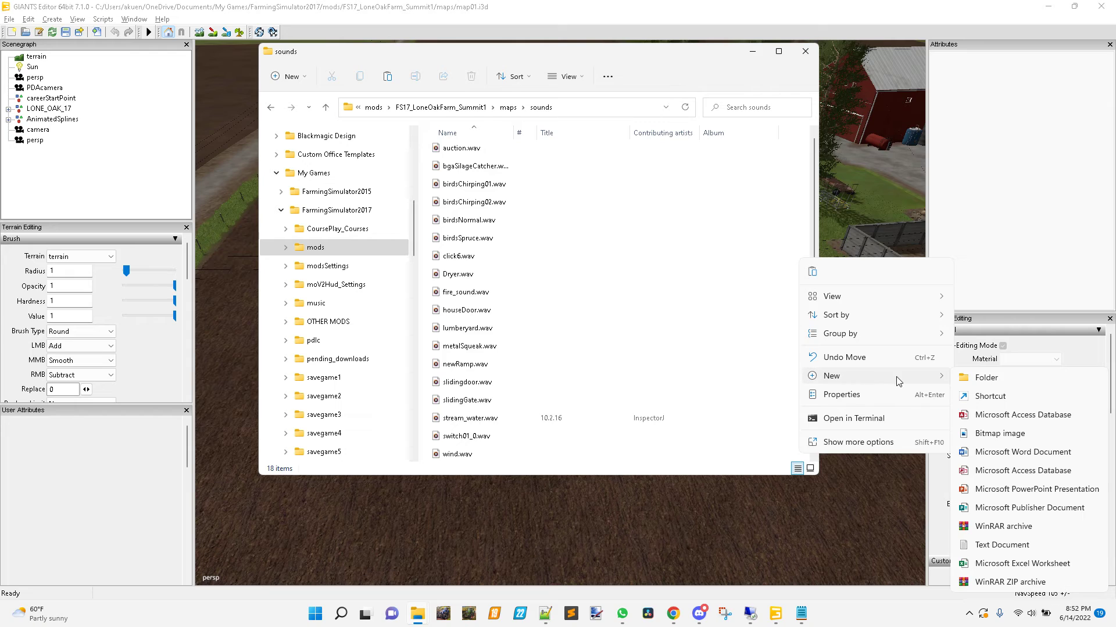
pyautogui.click(784, 365)
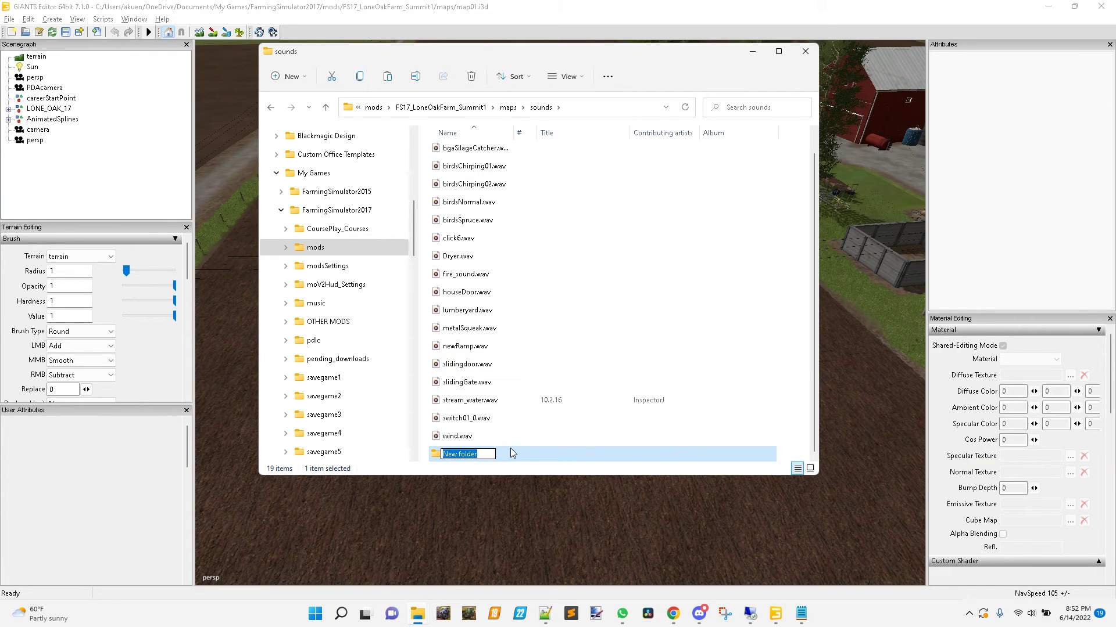
pyautogui.write('Birds of ')
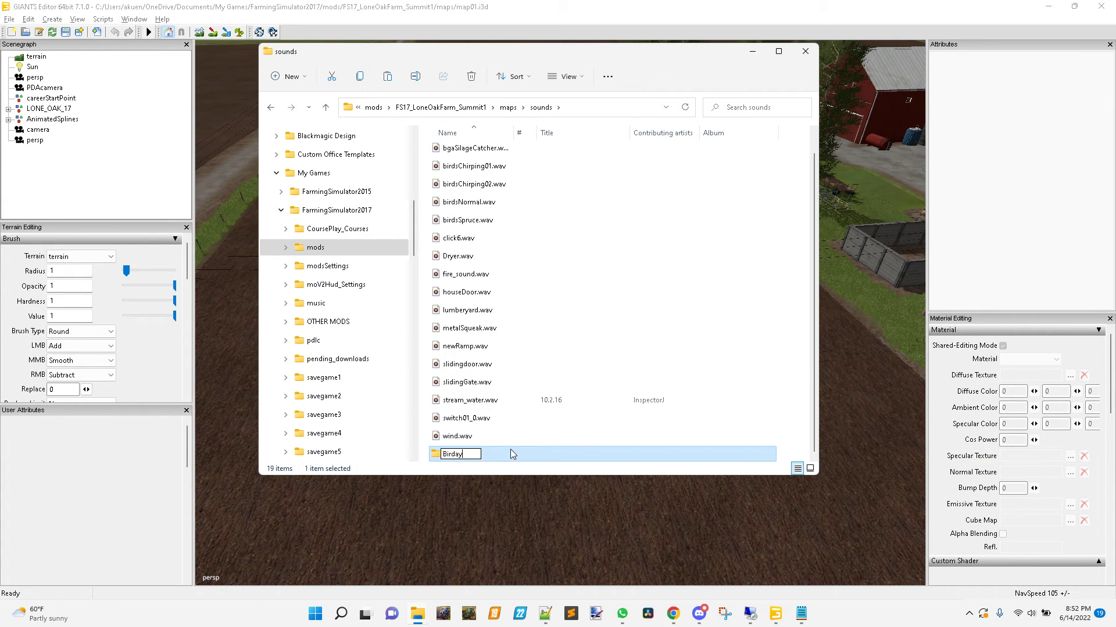
pyautogui.write('Oregon')
pyautogui.press('Return')
# - Paste the copied LoneOakBirds files and sounds folder into Birds of Oregon and sort the contents by name
pyautogui.doubleClick(511, 452)
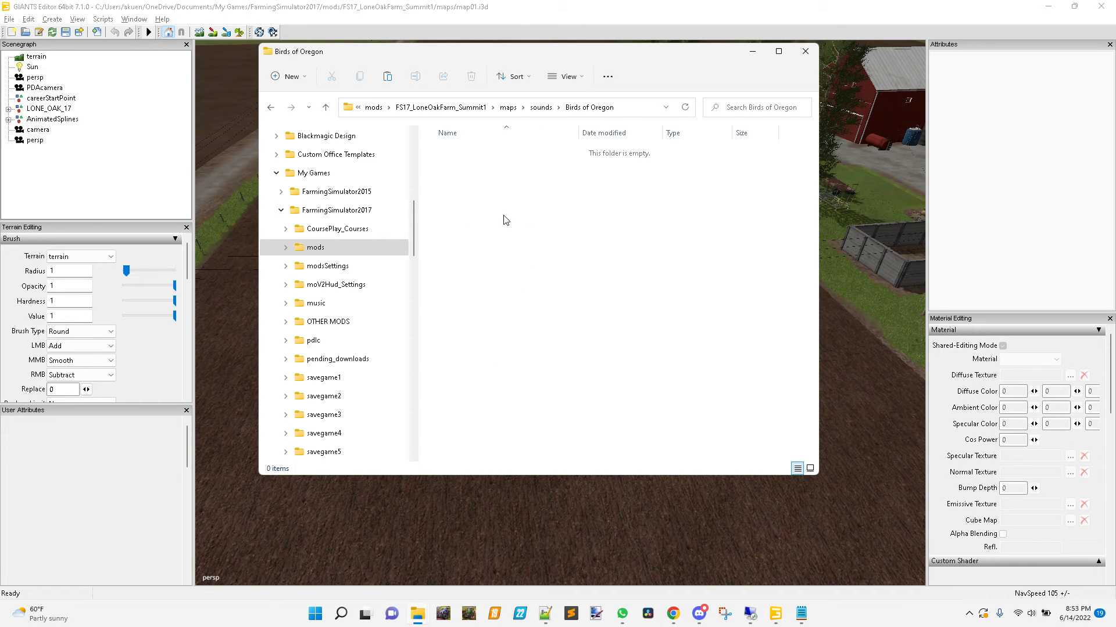
pyautogui.hotkey('ctrl', 'v')
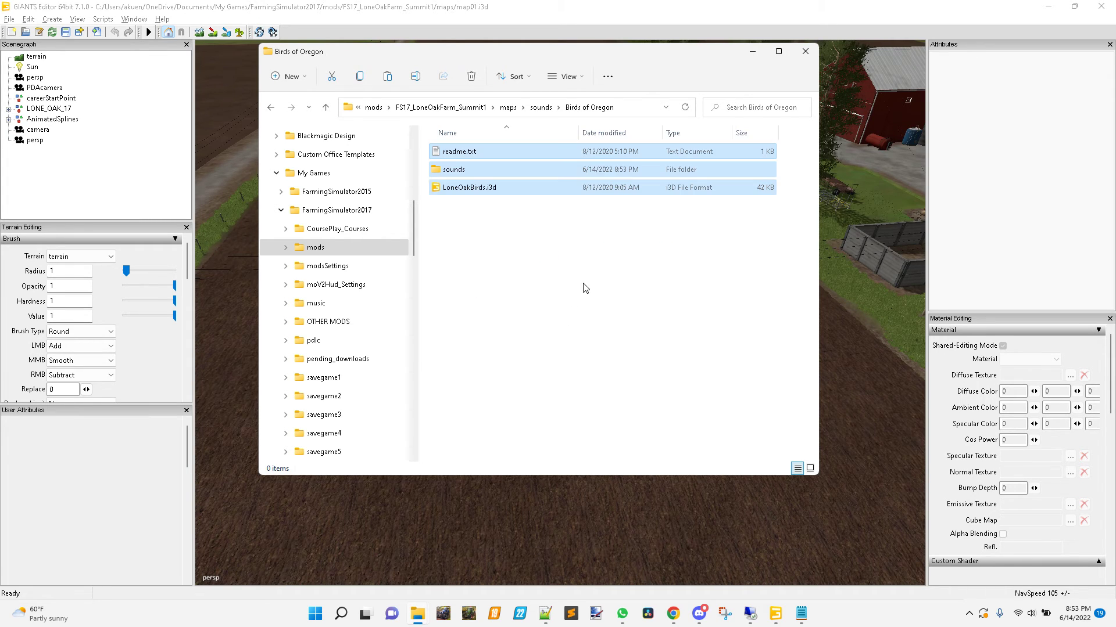
pyautogui.click(518, 279)
pyautogui.click(474, 133)
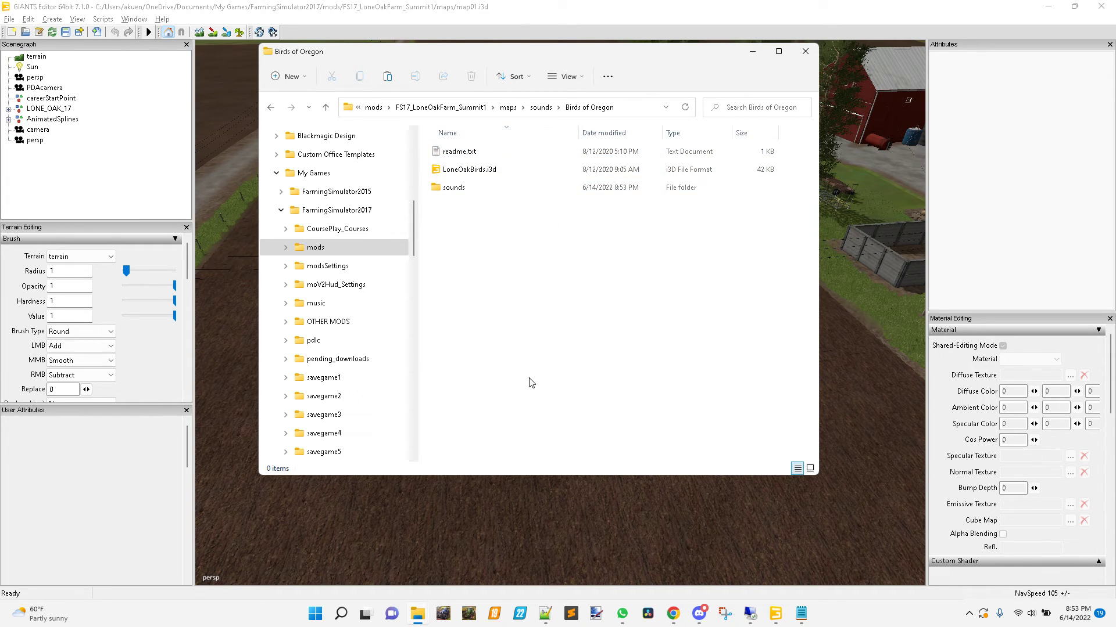
# - Compare the path given in readme.txt with the Birds of Oregon folder's location, and put the note away
pyautogui.click(801, 614)
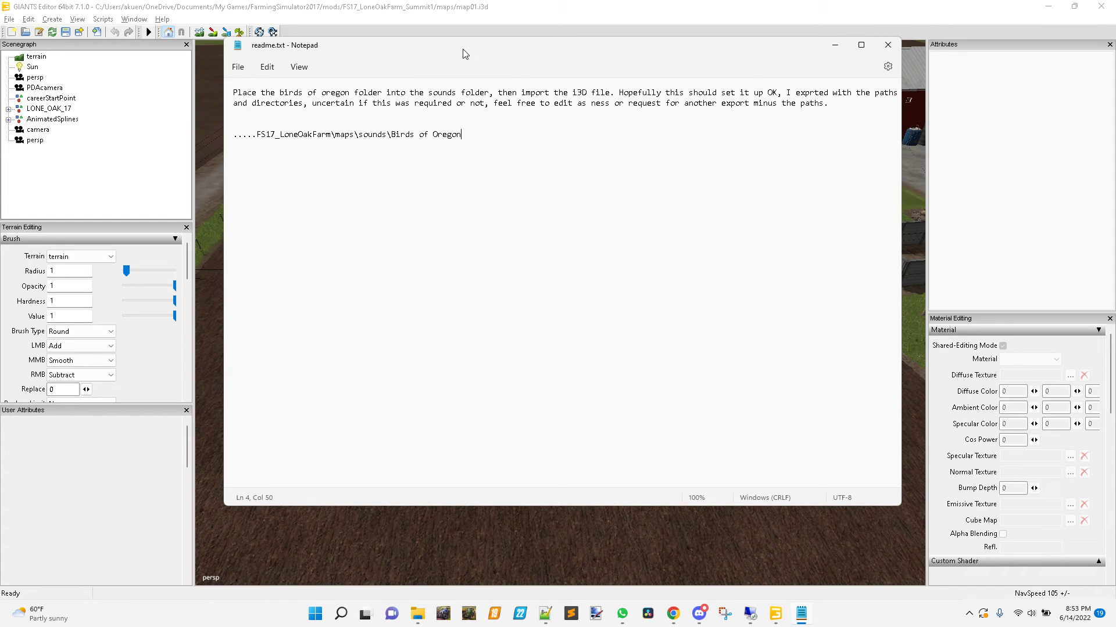
pyautogui.moveTo(472, 55); pyautogui.dragTo(678, 219)
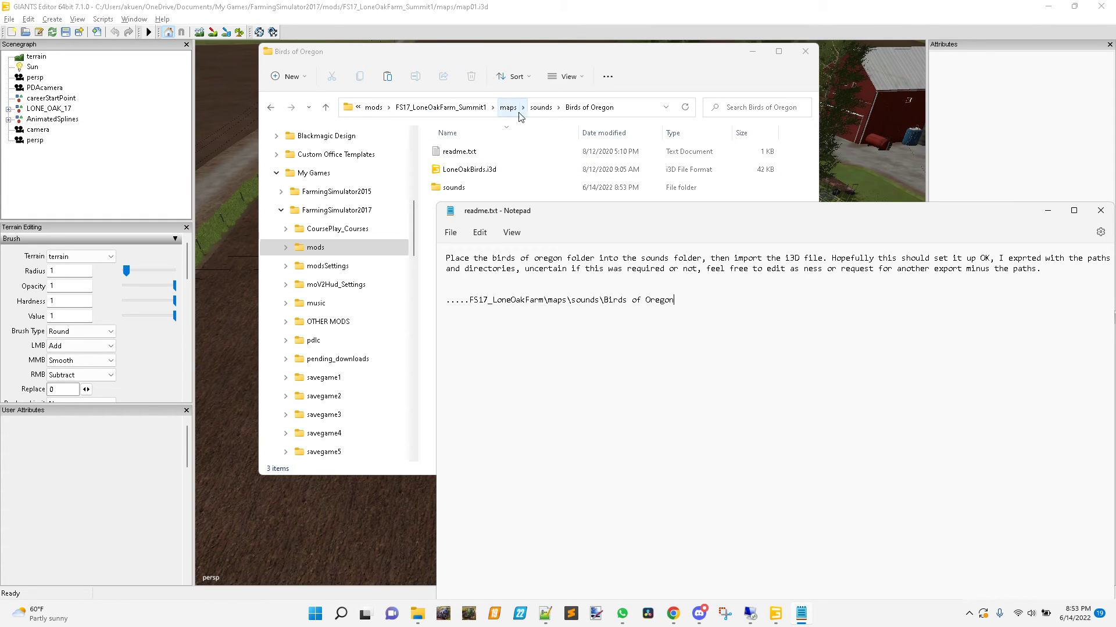
pyautogui.moveTo(592, 218); pyautogui.dragTo(427, 101)
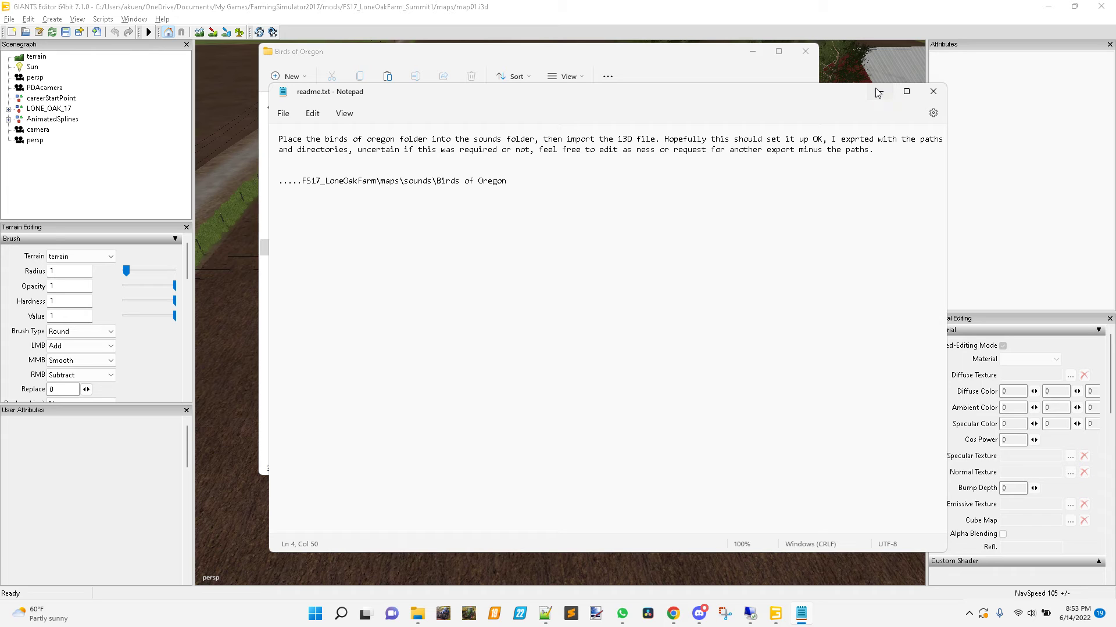
pyautogui.click(476, 214)
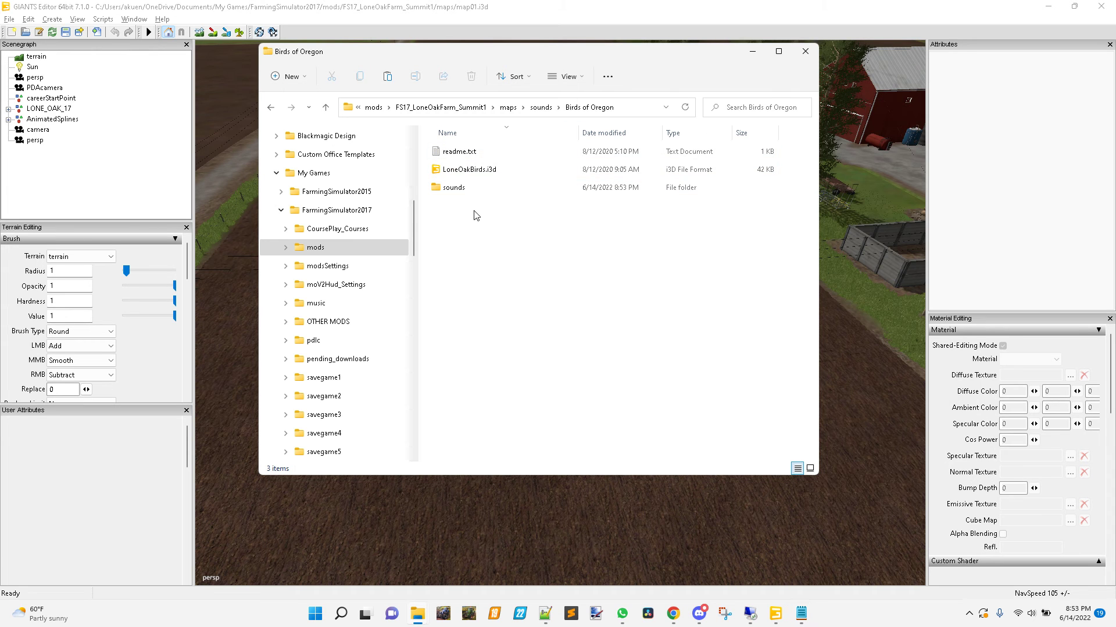
# - Look inside the pasted sounds subfolder, and return through maps to the map's main sounds folder
pyautogui.doubleClick(453, 189)
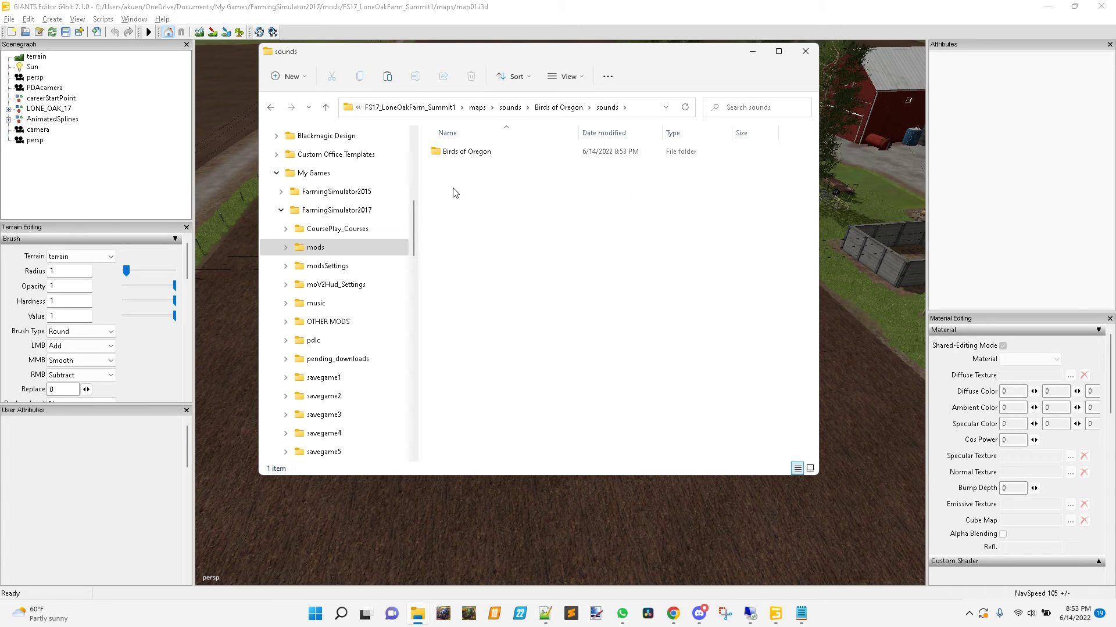
pyautogui.click(477, 108)
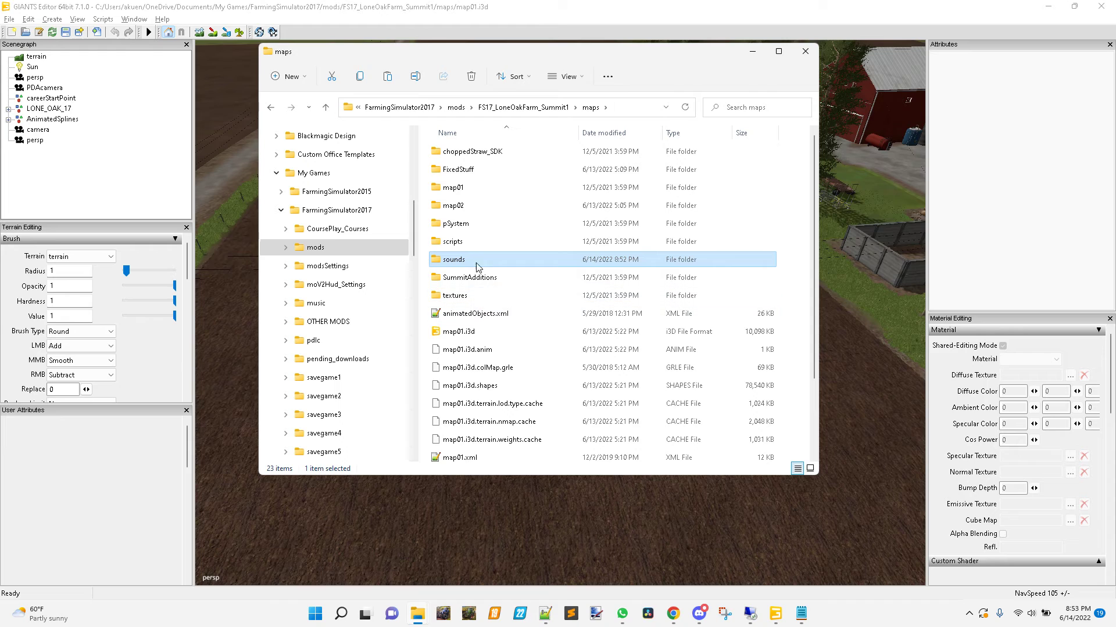
pyautogui.doubleClick(454, 261)
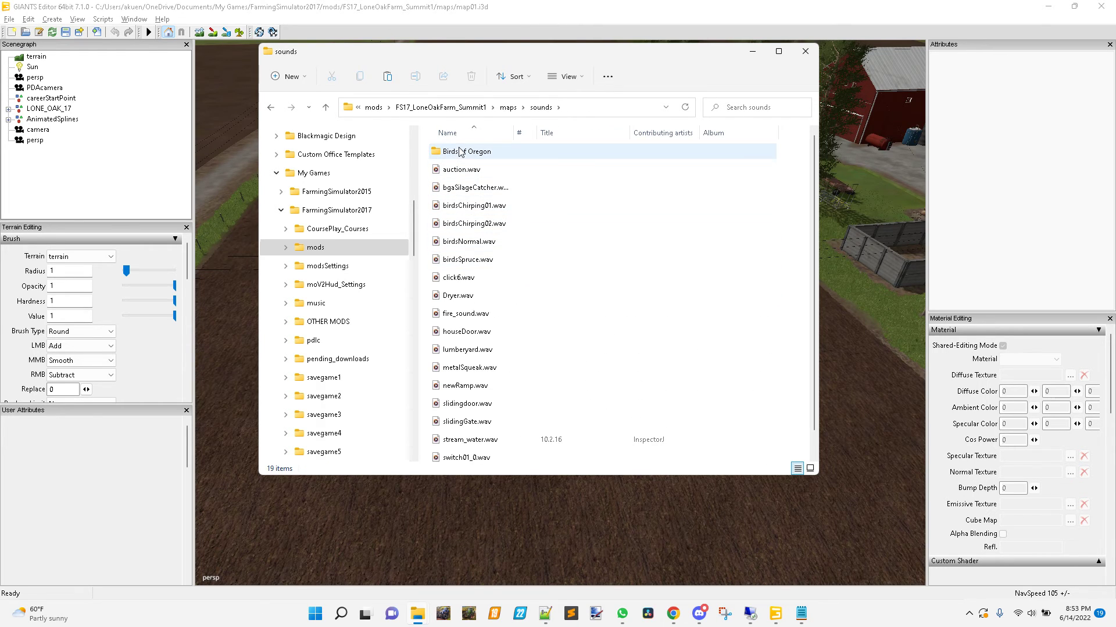
# - Check the nested sounds folder inside Birds of Oregon, and return to the map's main sounds folder
pyautogui.click(460, 152)
pyautogui.doubleClick(460, 152)
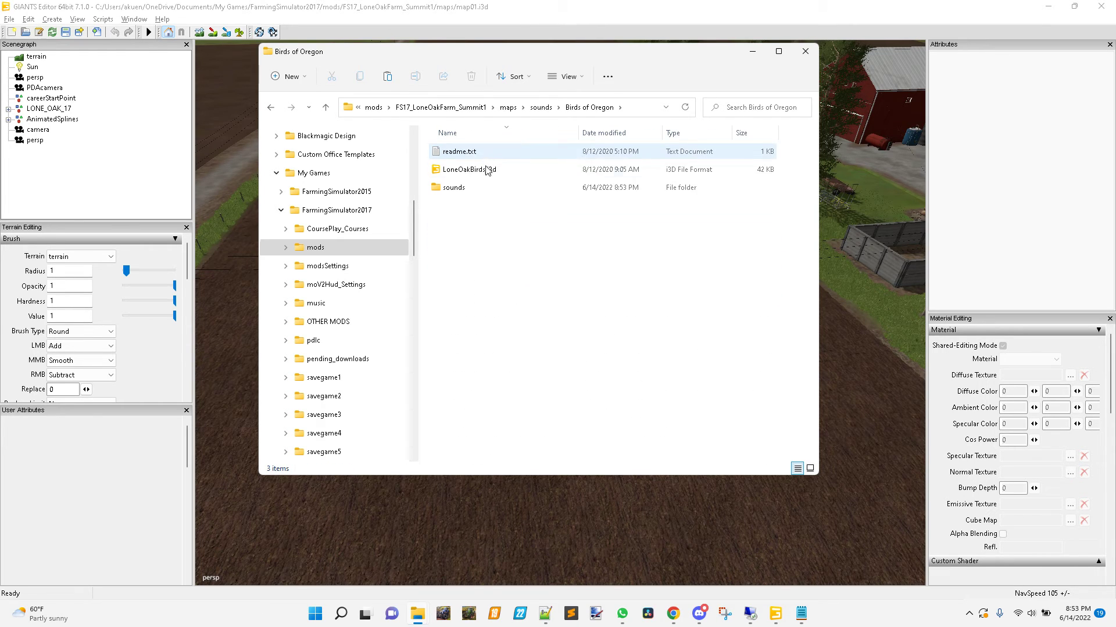
pyautogui.doubleClick(456, 187)
pyautogui.click(461, 154)
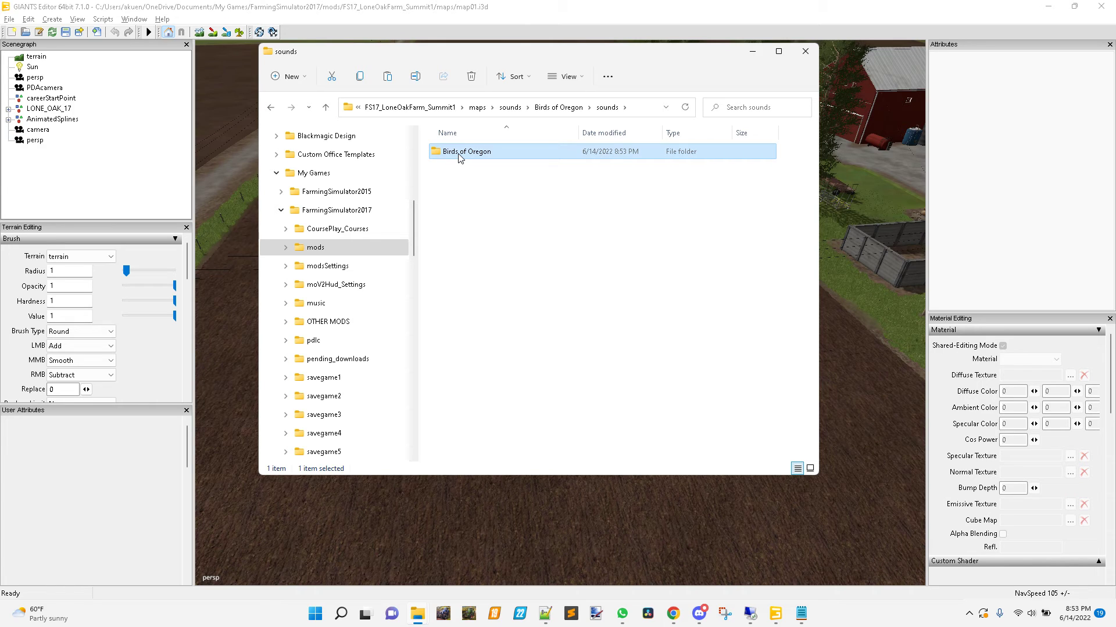
pyautogui.click(510, 108)
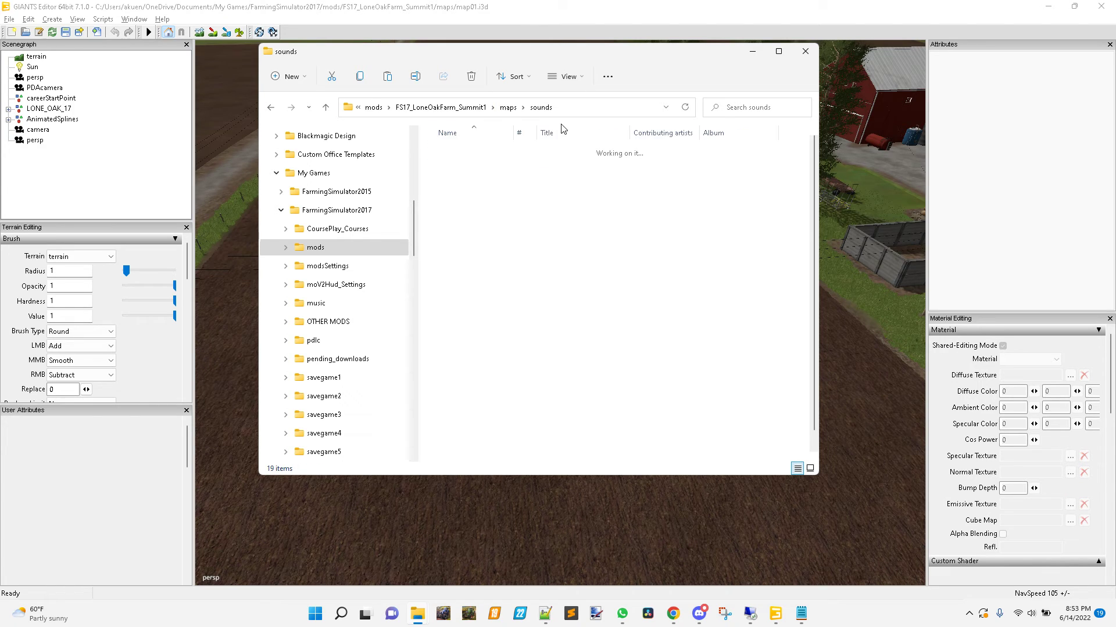
# - Delete the Birds of Oregon folder from the map's sounds folder and dismiss the error dialog
pyautogui.click(457, 170)
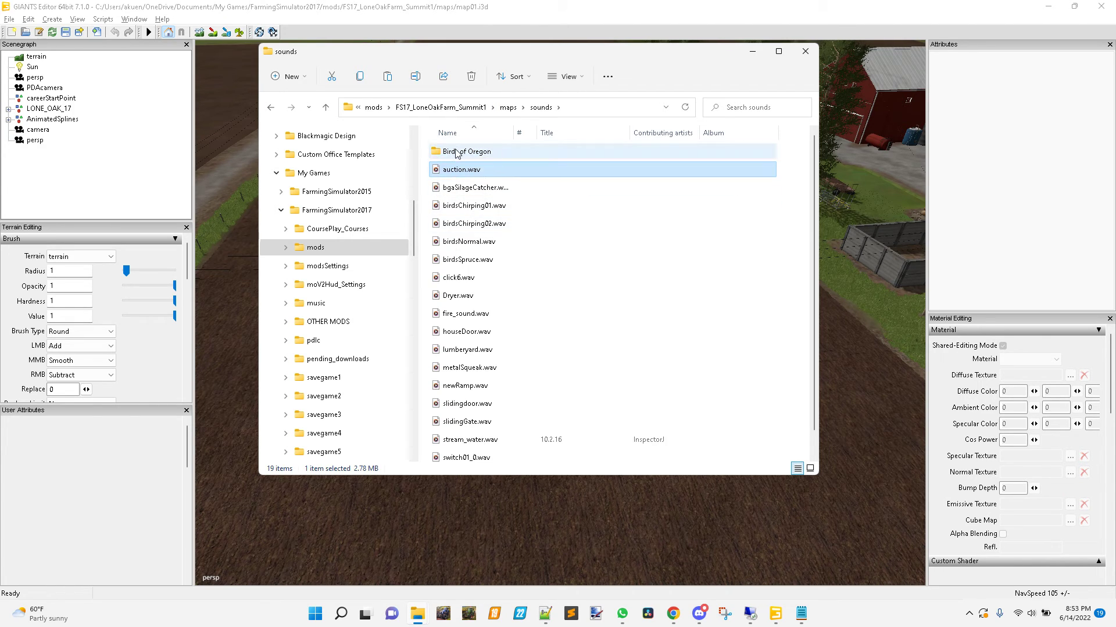
pyautogui.click(456, 153)
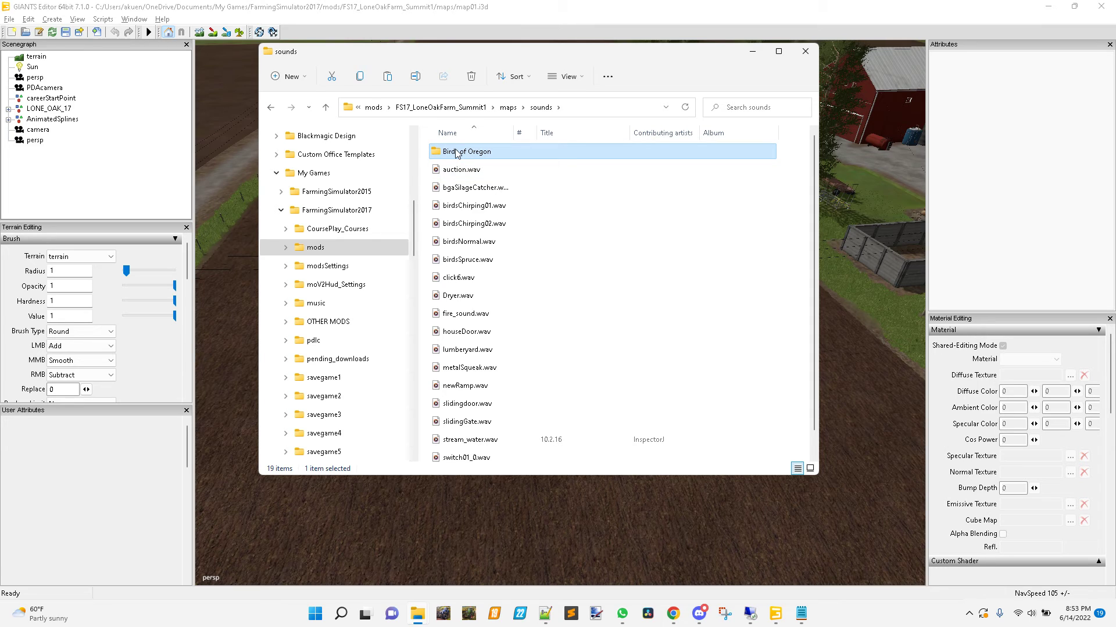
pyautogui.press('Delete')
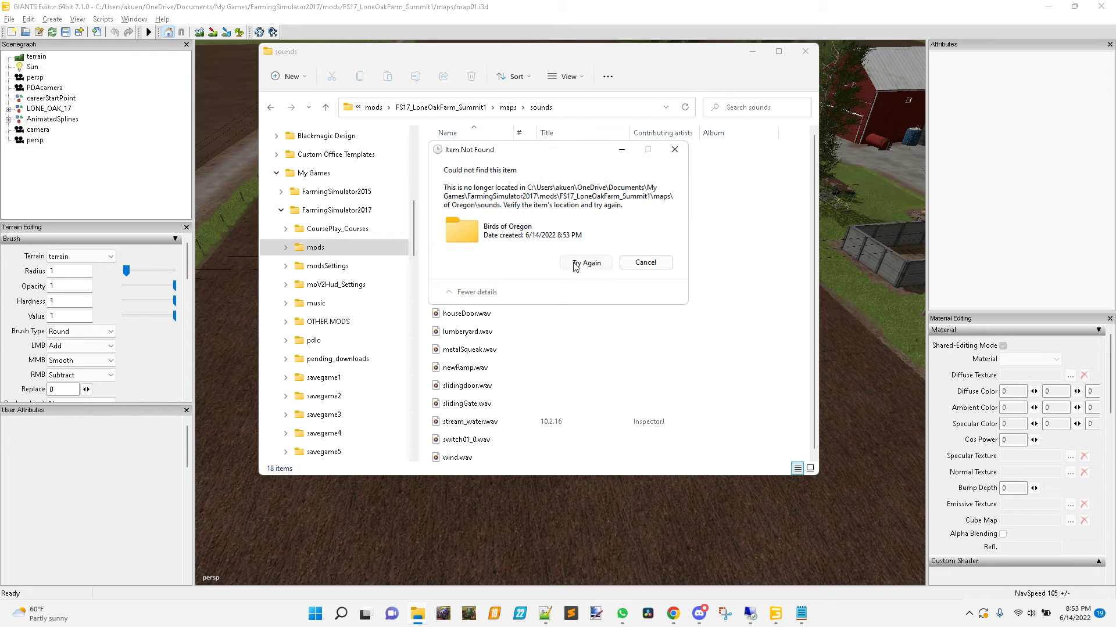
pyautogui.click(575, 263)
pyautogui.click(645, 262)
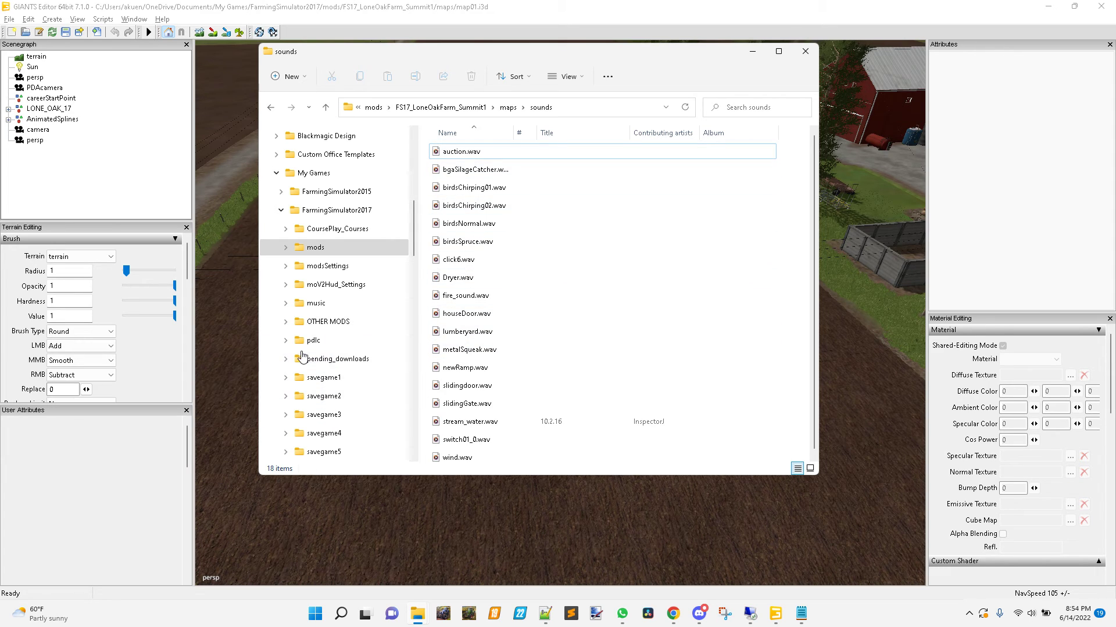
# - Copy the original Birds of Oregon folder from the sounds folder of LoneOakBirds, stored under Post on the Desktop
pyautogui.scroll(-6, 314, 361)
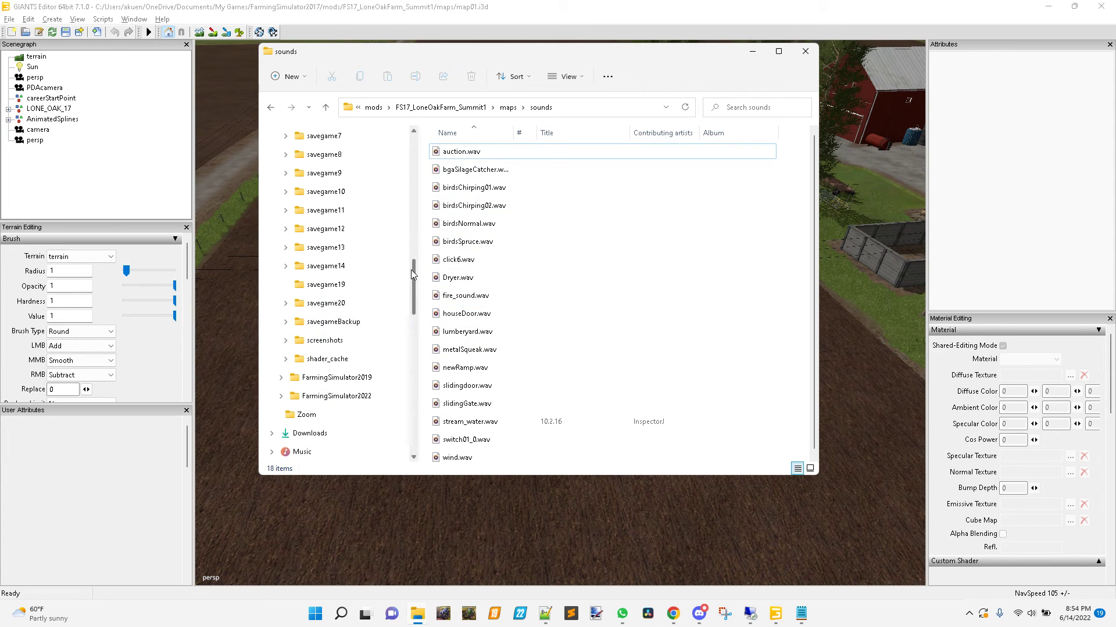
pyautogui.moveTo(410, 270); pyautogui.dragTo(415, 381)
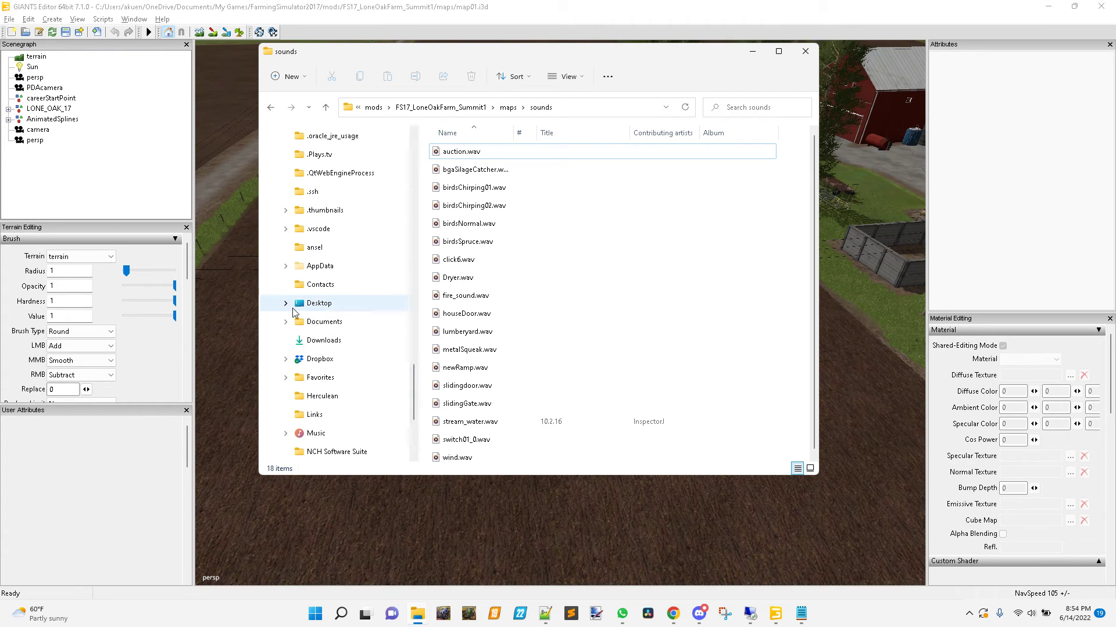
pyautogui.click(327, 306)
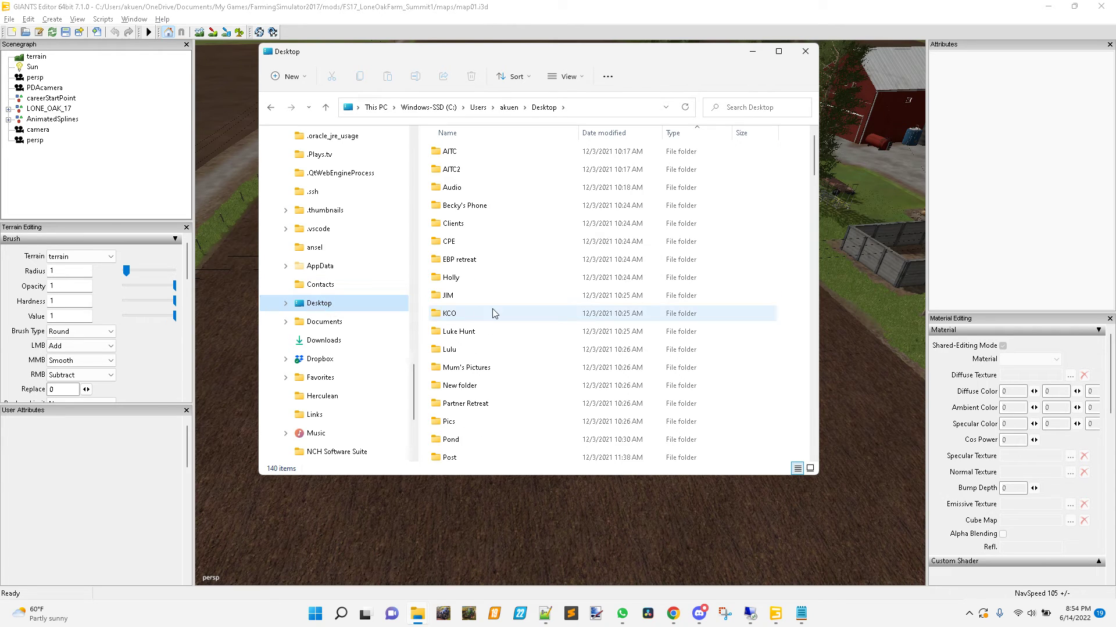
pyautogui.scroll(-5, 521, 349)
pyautogui.scroll(-2, 521, 354)
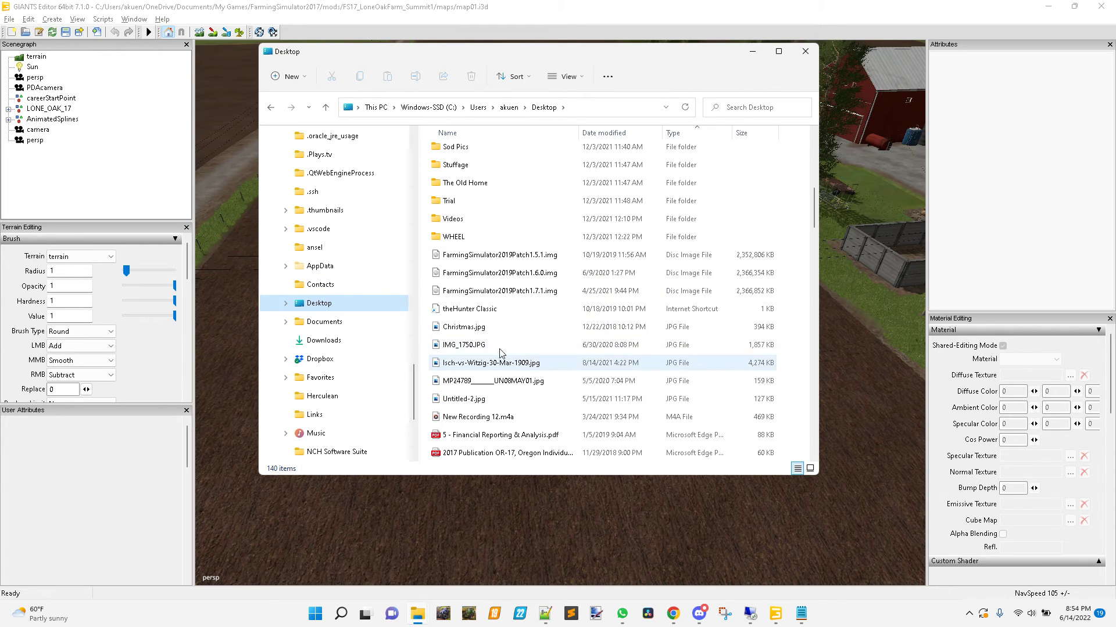
pyautogui.scroll(2, 455, 218)
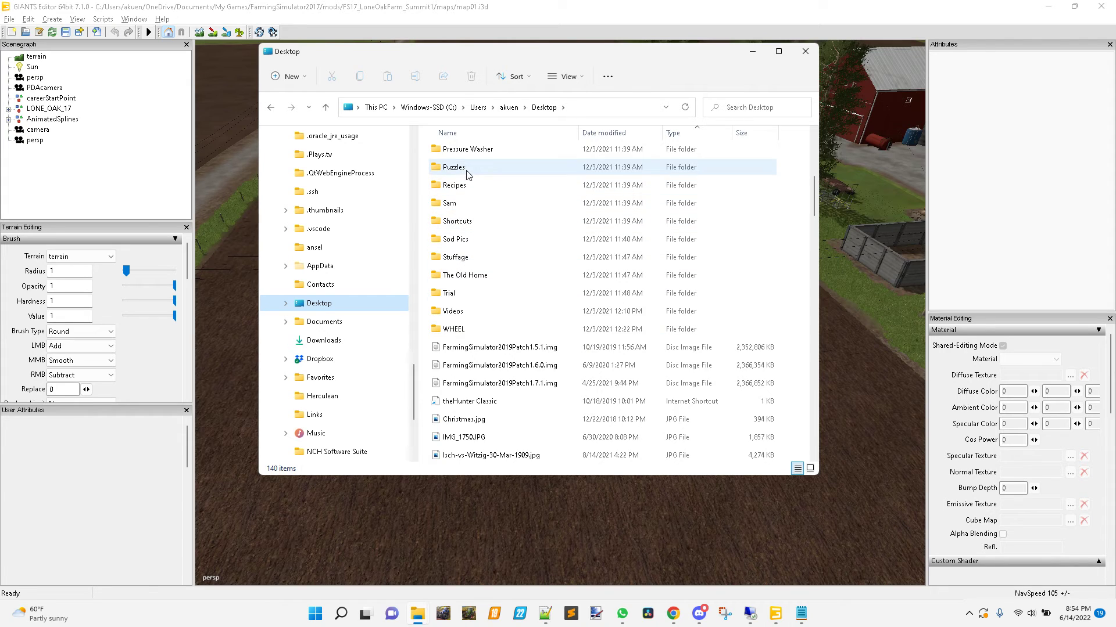
pyautogui.doubleClick(460, 239)
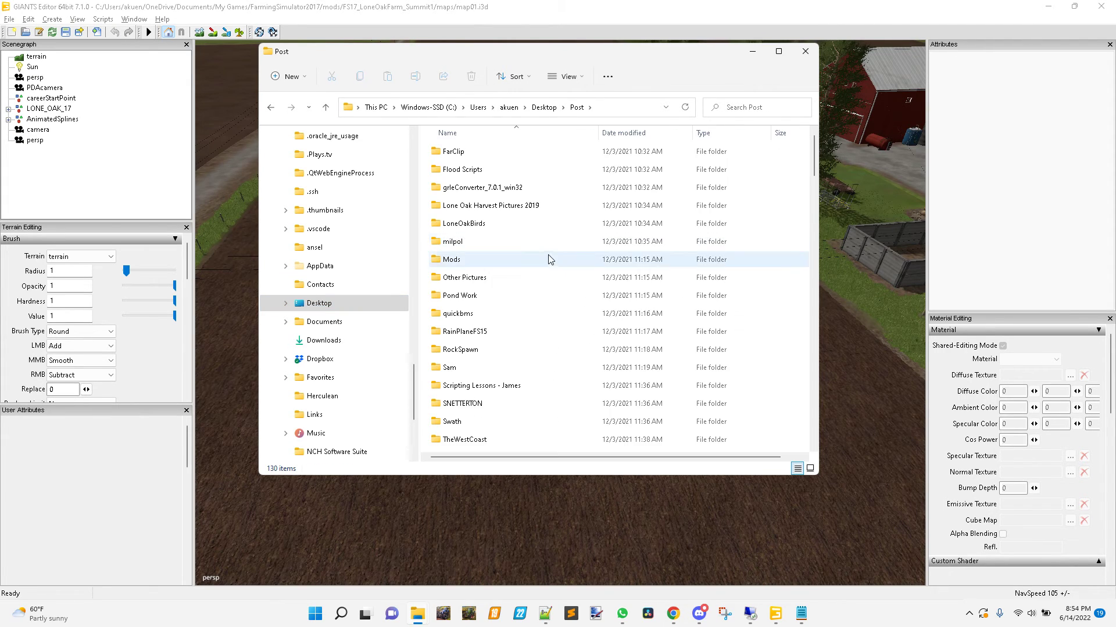
pyautogui.doubleClick(456, 219)
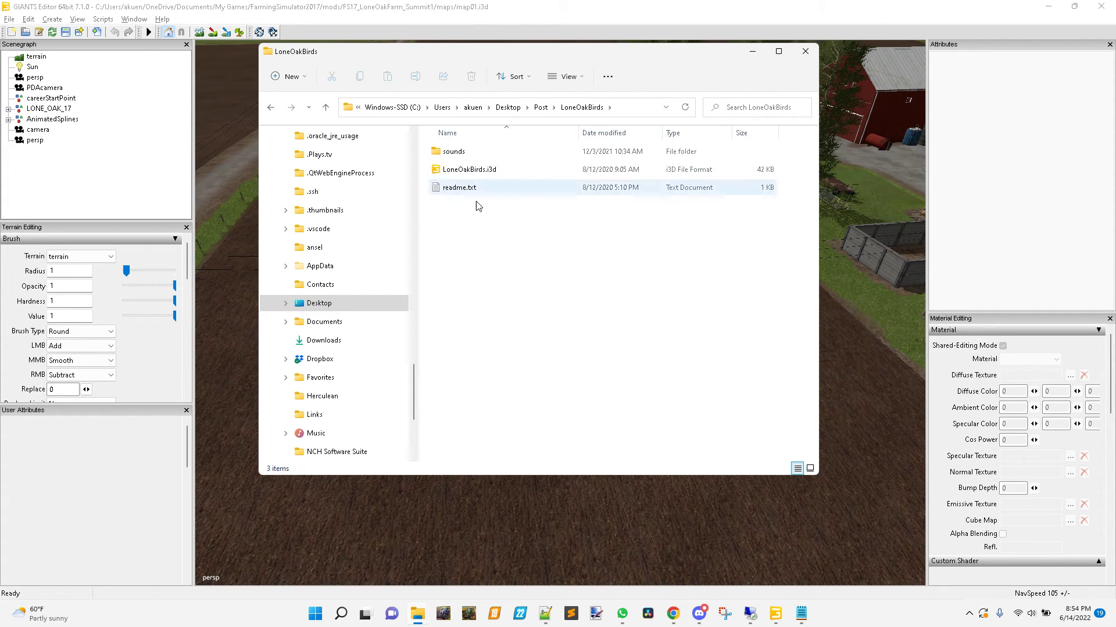
pyautogui.doubleClick(459, 153)
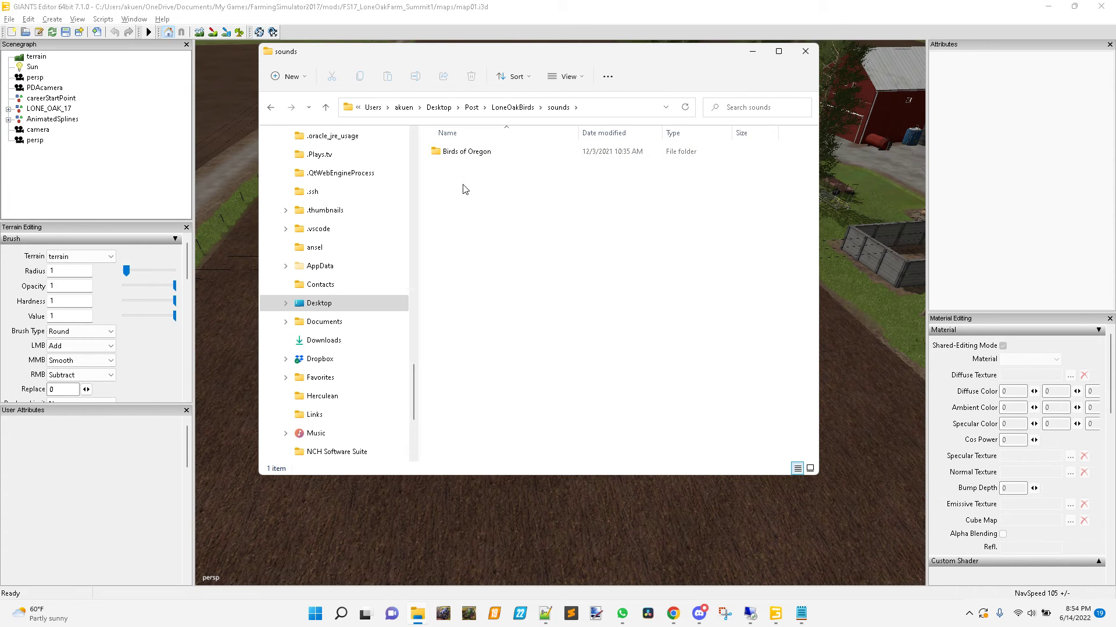
pyautogui.click(468, 154)
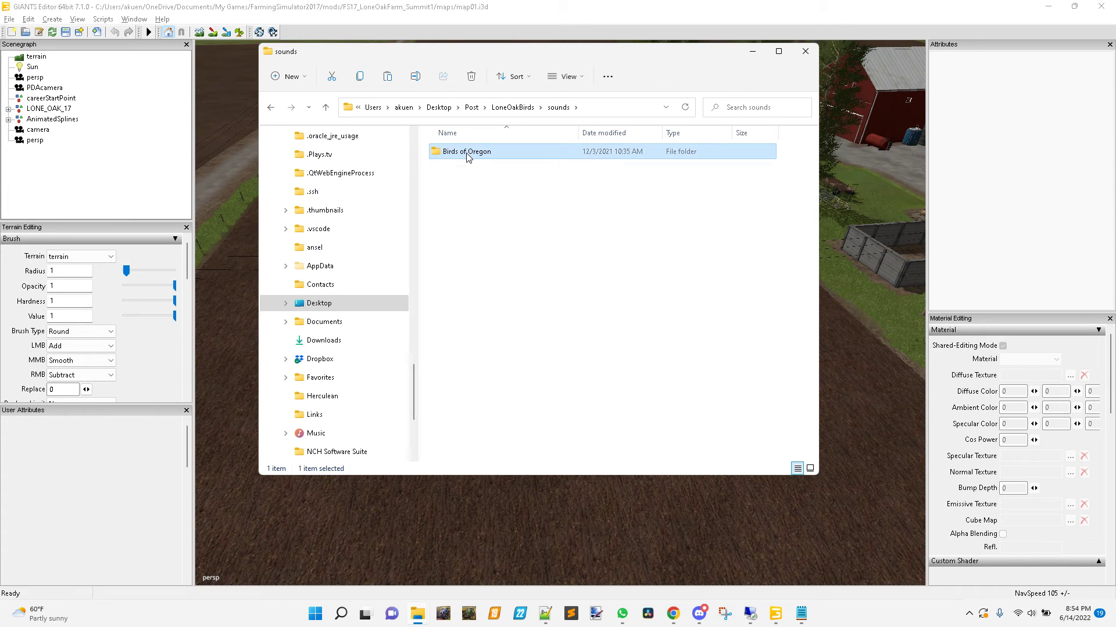
# - Paste the Birds of Oregon folder into maps\sounds of the FS17_LoneOakFarm_Summit1 mod and sort the list by name
pyautogui.scroll(8, 366, 291)
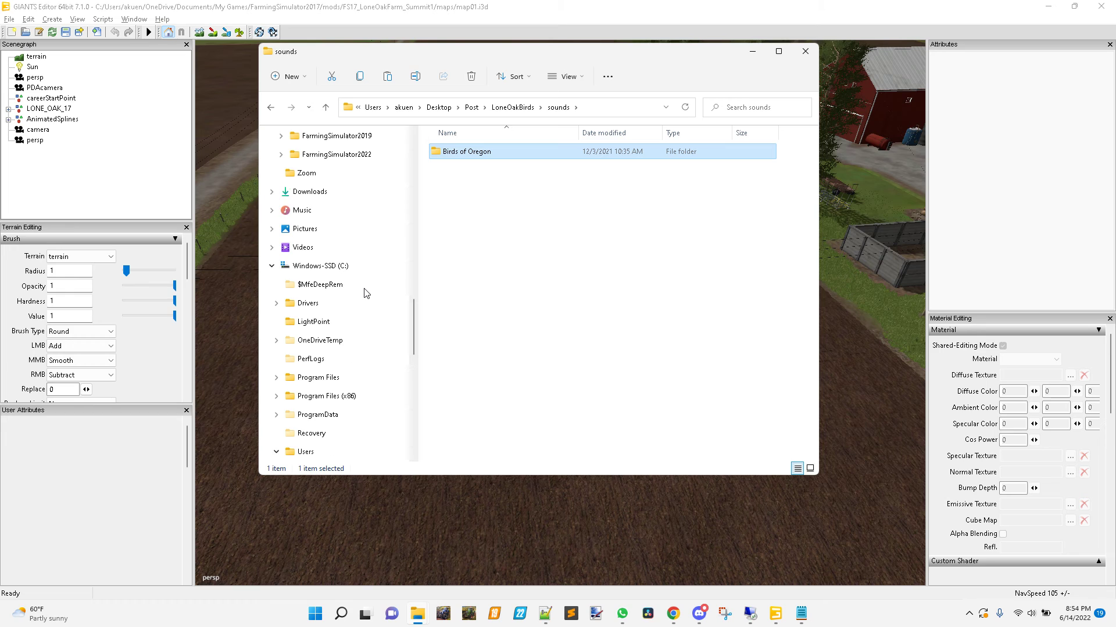
pyautogui.scroll(8, 366, 292)
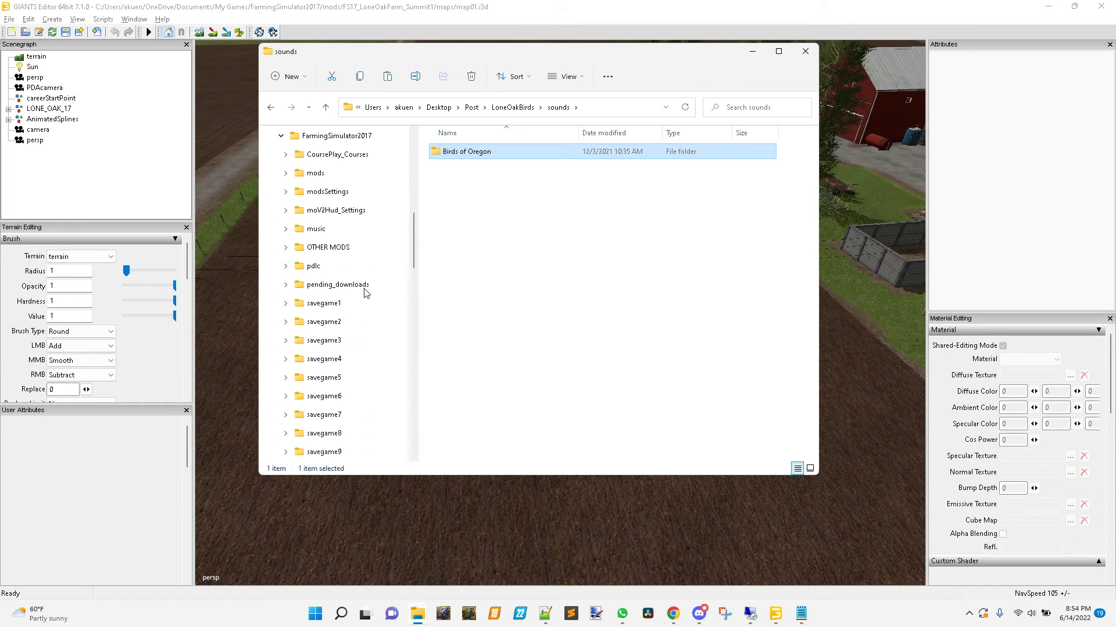
pyautogui.scroll(1, 366, 292)
pyautogui.click(315, 229)
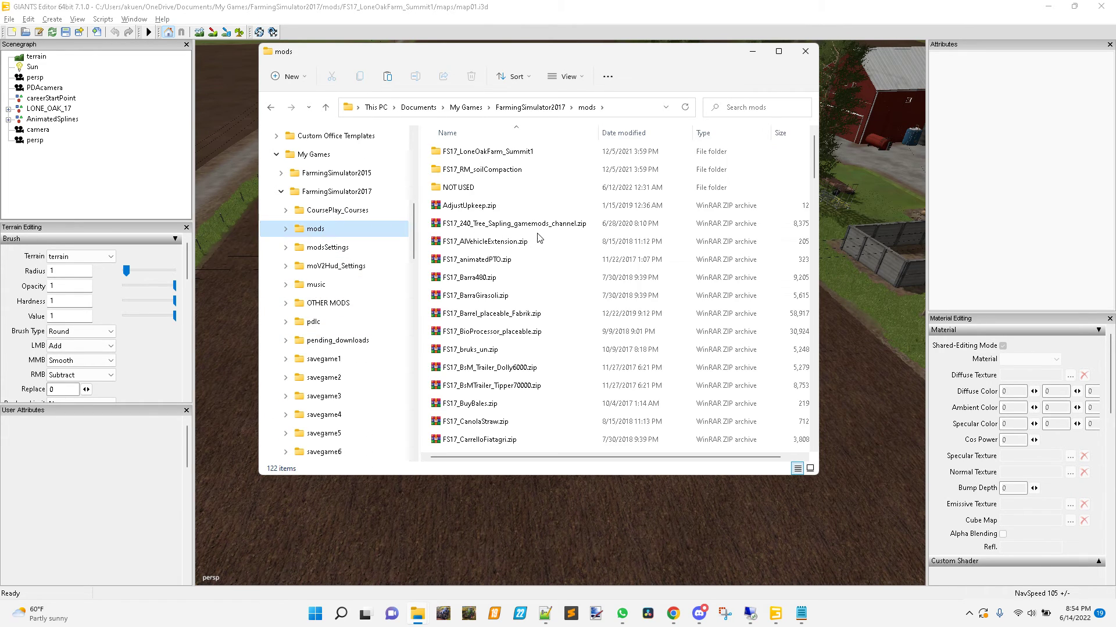
pyautogui.doubleClick(492, 151)
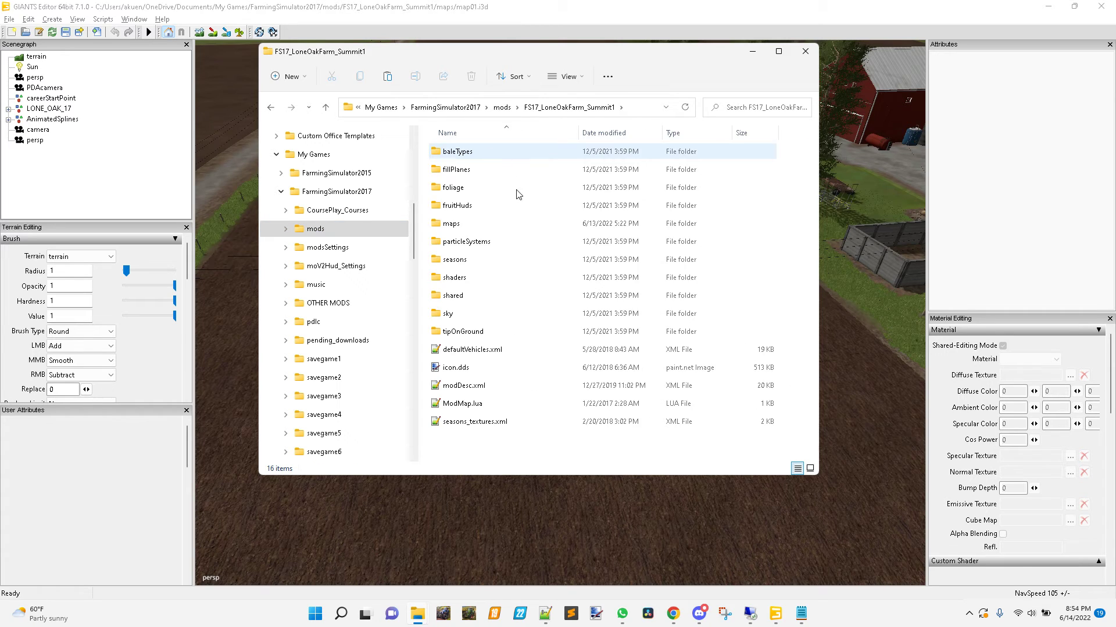
pyautogui.doubleClick(459, 225)
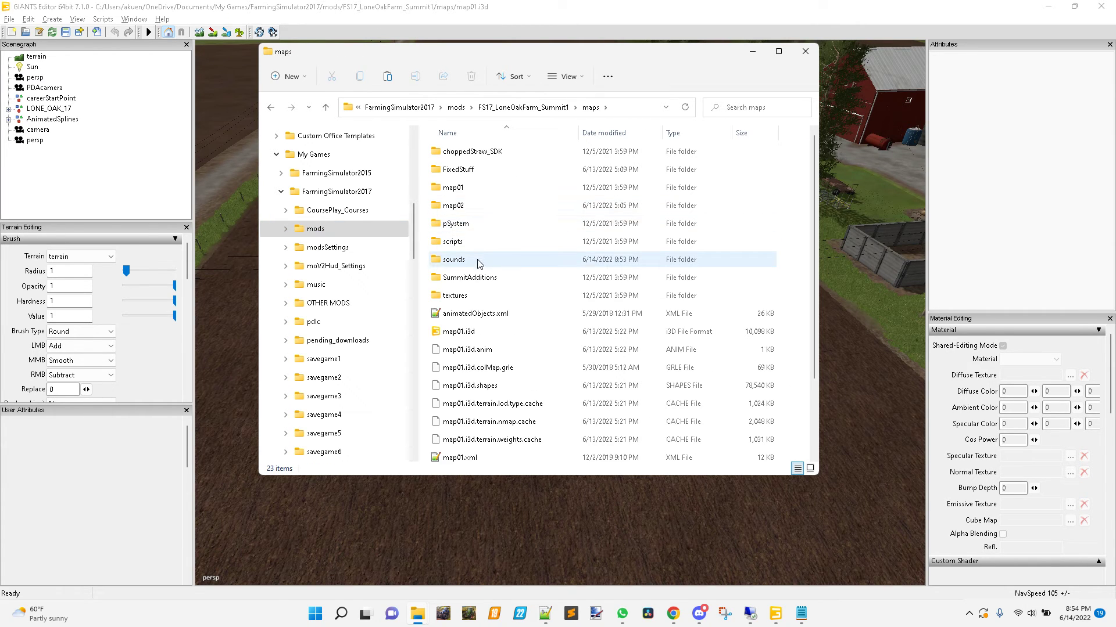
pyautogui.doubleClick(475, 261)
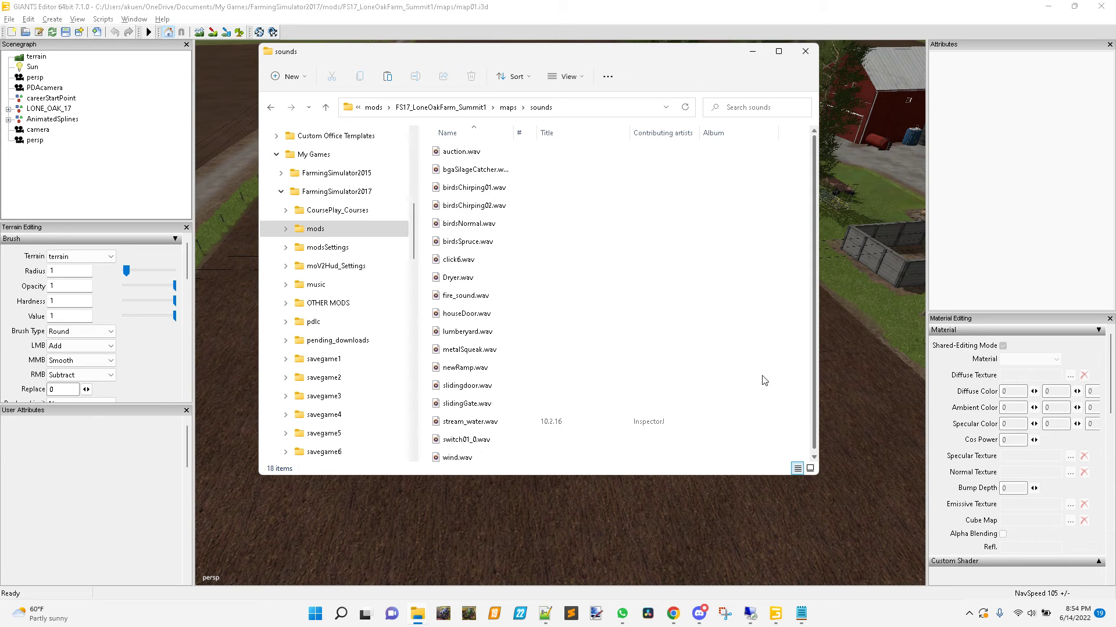
pyautogui.hotkey('ctrl', 'v')
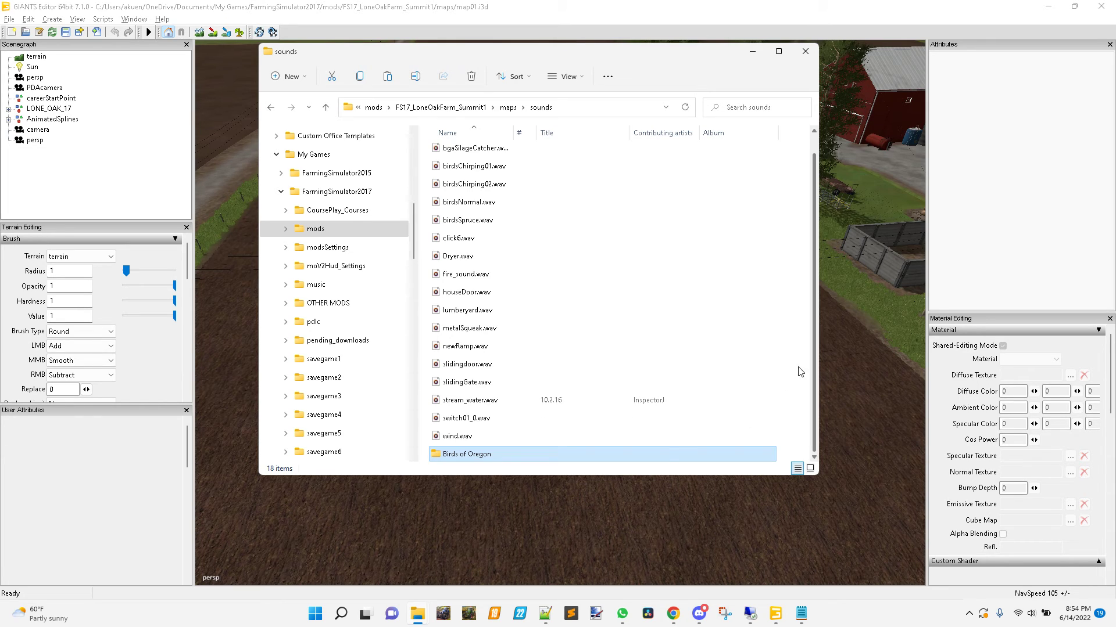
pyautogui.click(483, 133)
pyautogui.click(470, 133)
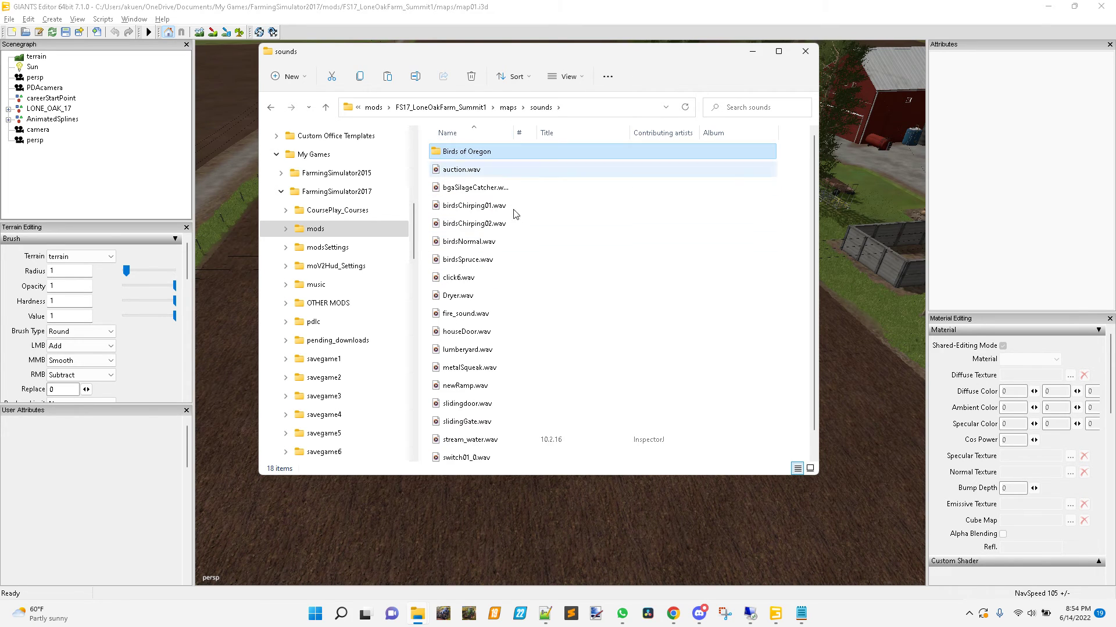
# - Examine the sound files inside the pasted Birds of Oregon folder with full names shown, and check the folder's properties
pyautogui.doubleClick(464, 151)
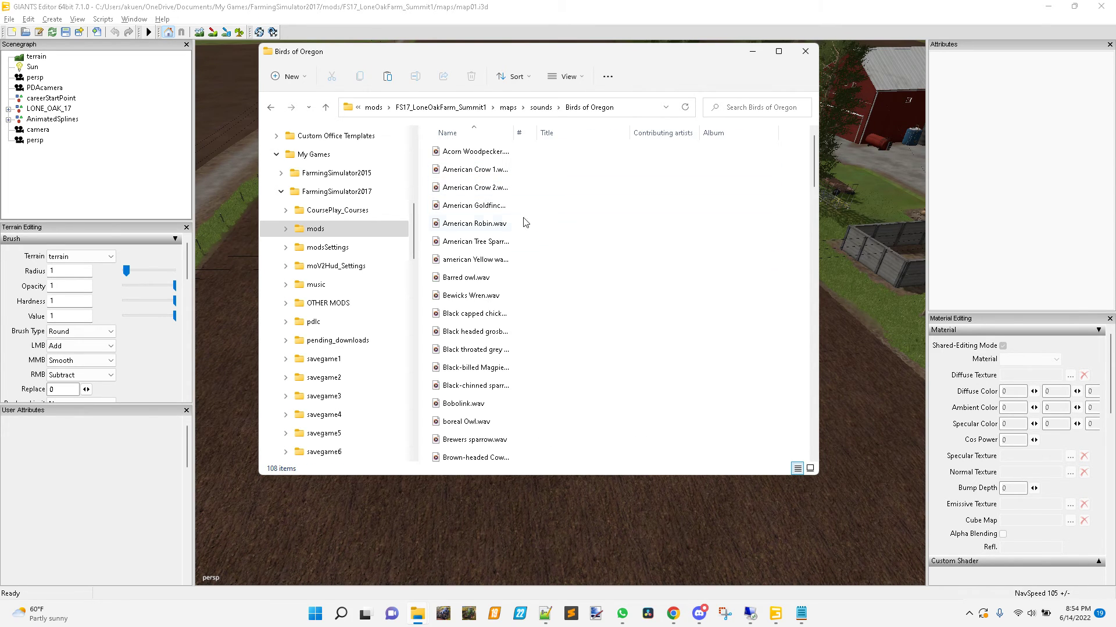
pyautogui.doubleClick(513, 132)
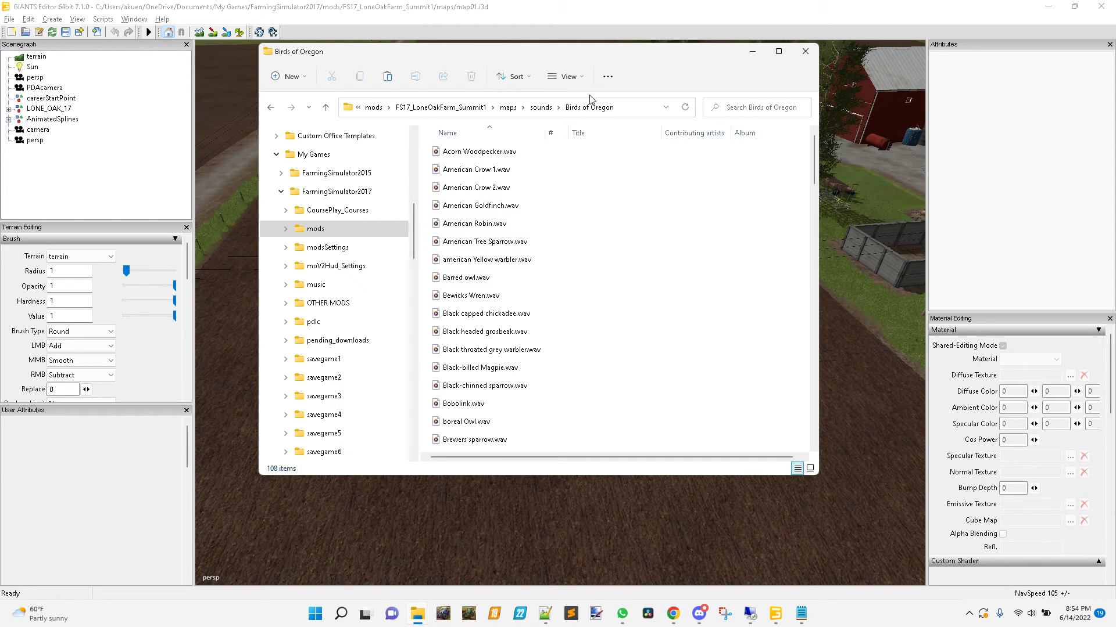
pyautogui.click(540, 107)
pyautogui.rightClick(453, 158)
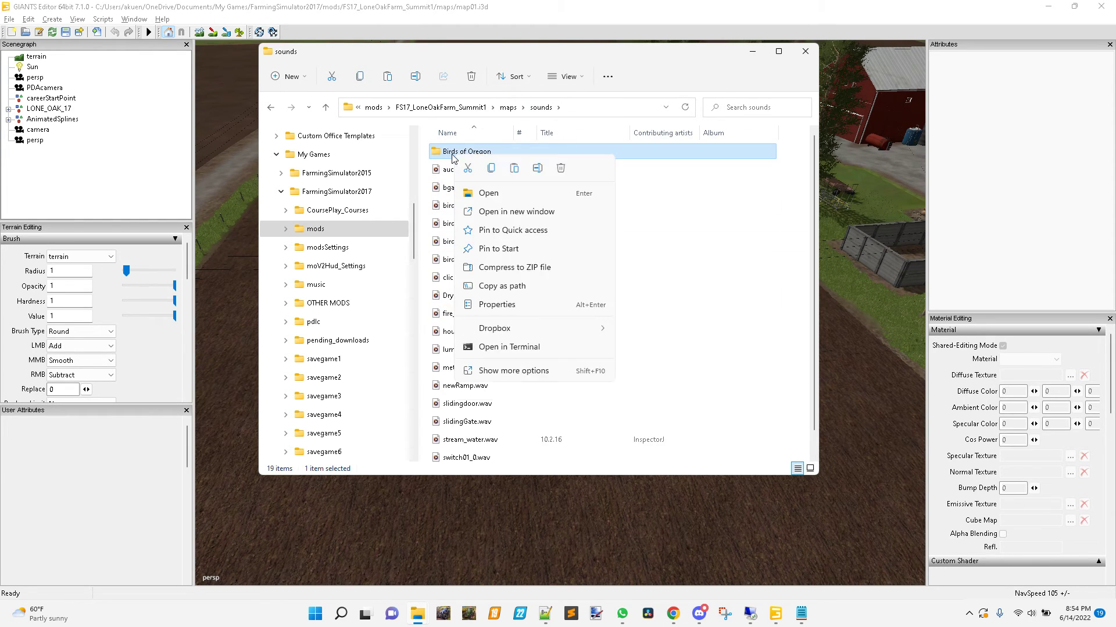
pyautogui.click(501, 308)
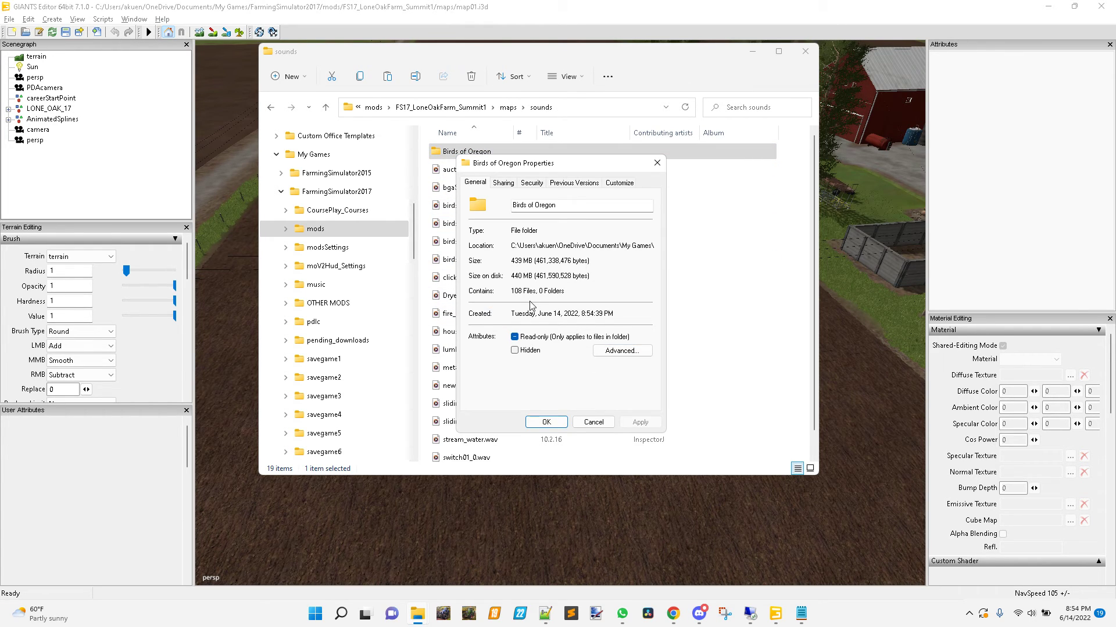
pyautogui.click(600, 427)
pyautogui.click(600, 427)
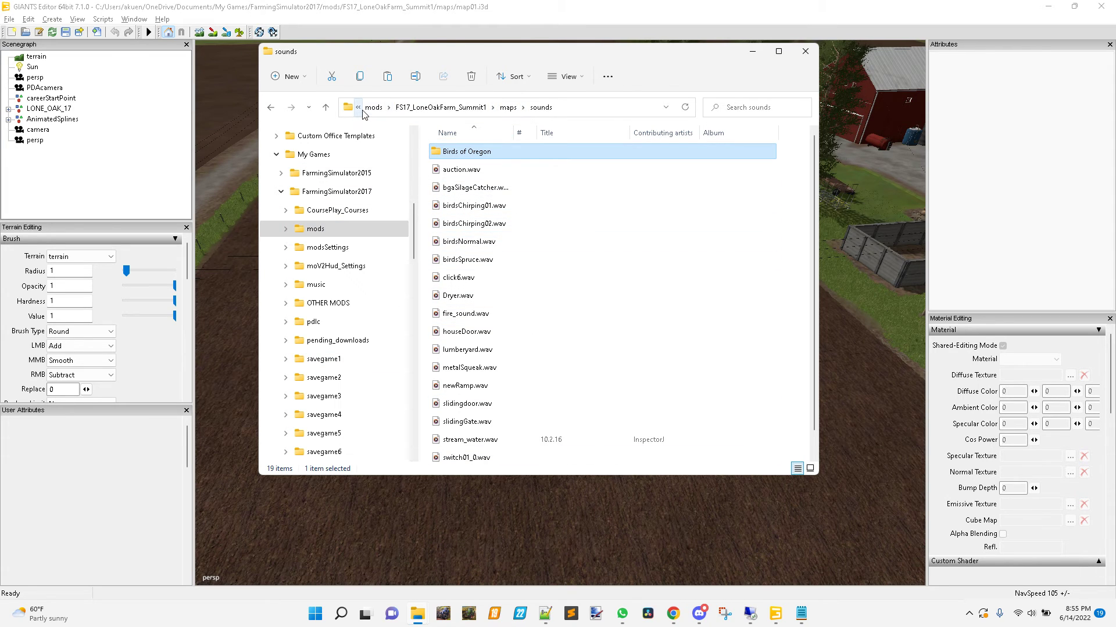
# - Open the original LoneOakBirds folder stored under Post on the Desktop
pyautogui.scroll(-15, 346, 360)
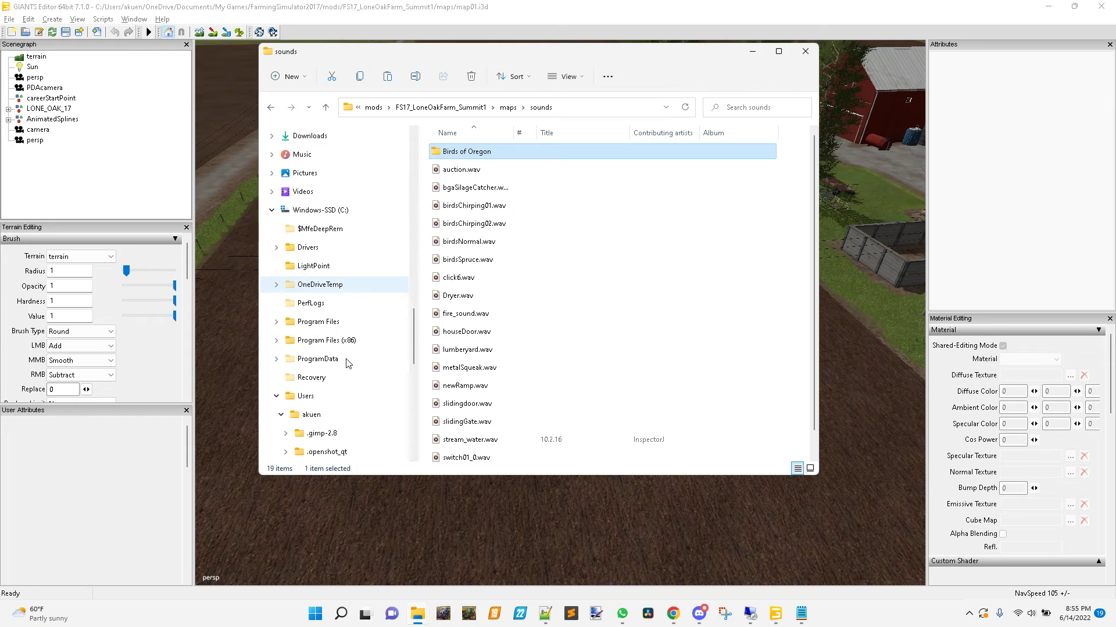
pyautogui.scroll(-3, 347, 365)
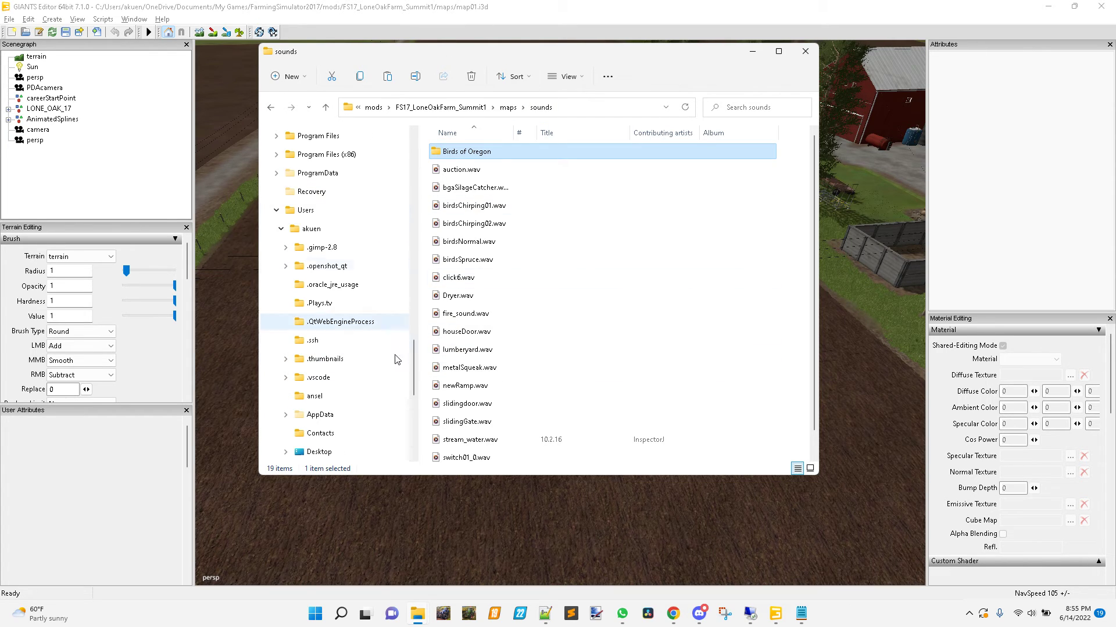
pyautogui.moveTo(410, 347); pyautogui.dragTo(418, 373)
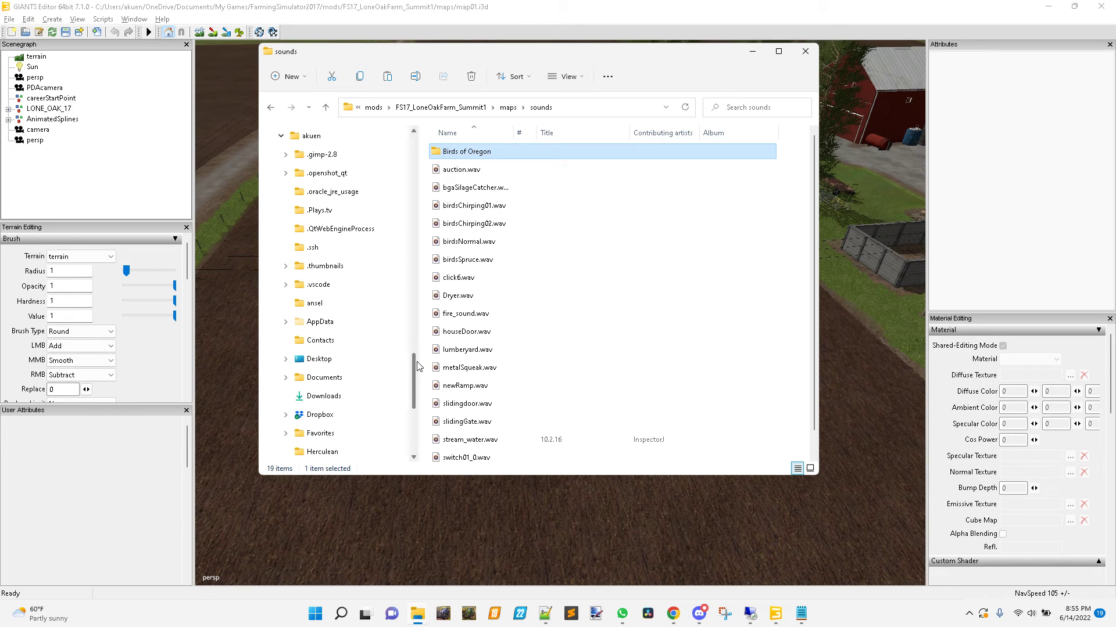
pyautogui.moveTo(421, 373); pyautogui.dragTo(422, 381)
pyautogui.click(323, 285)
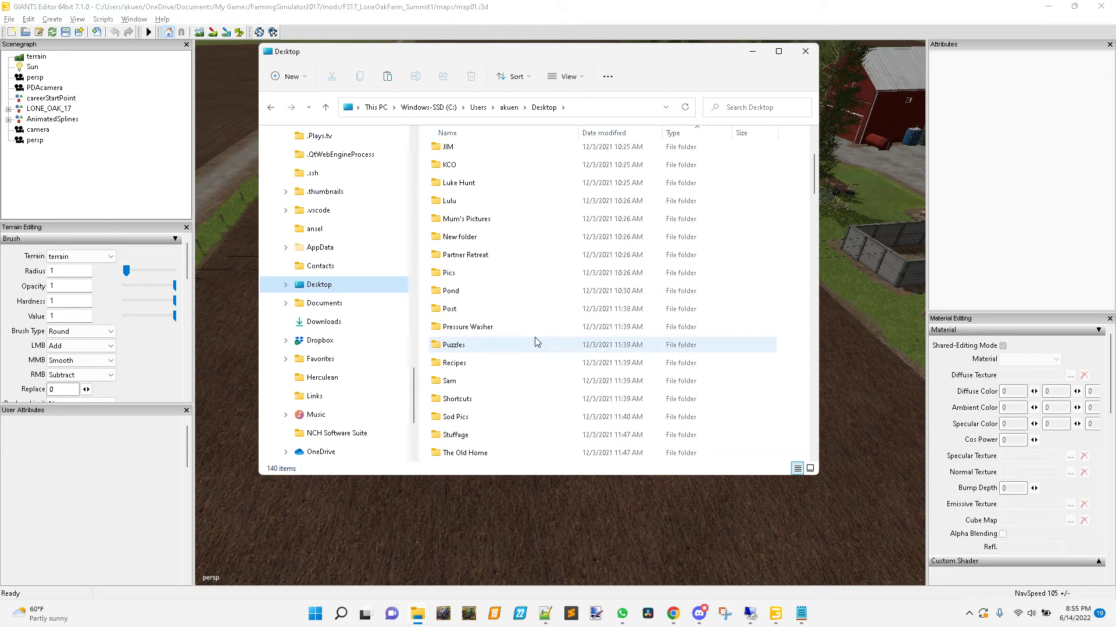
pyautogui.doubleClick(459, 309)
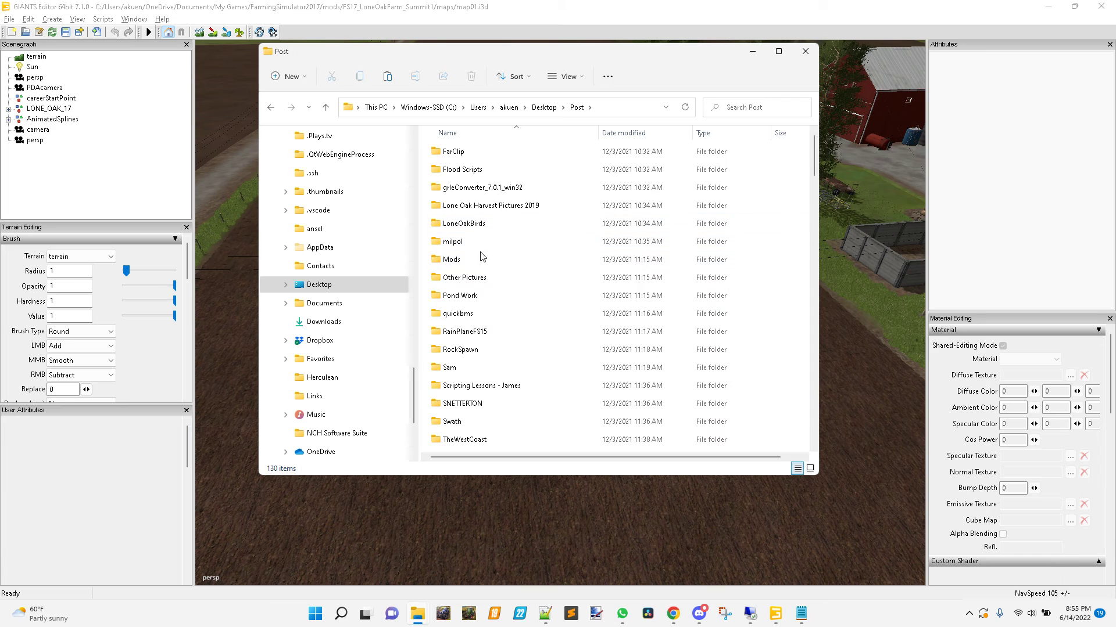
pyautogui.doubleClick(468, 224)
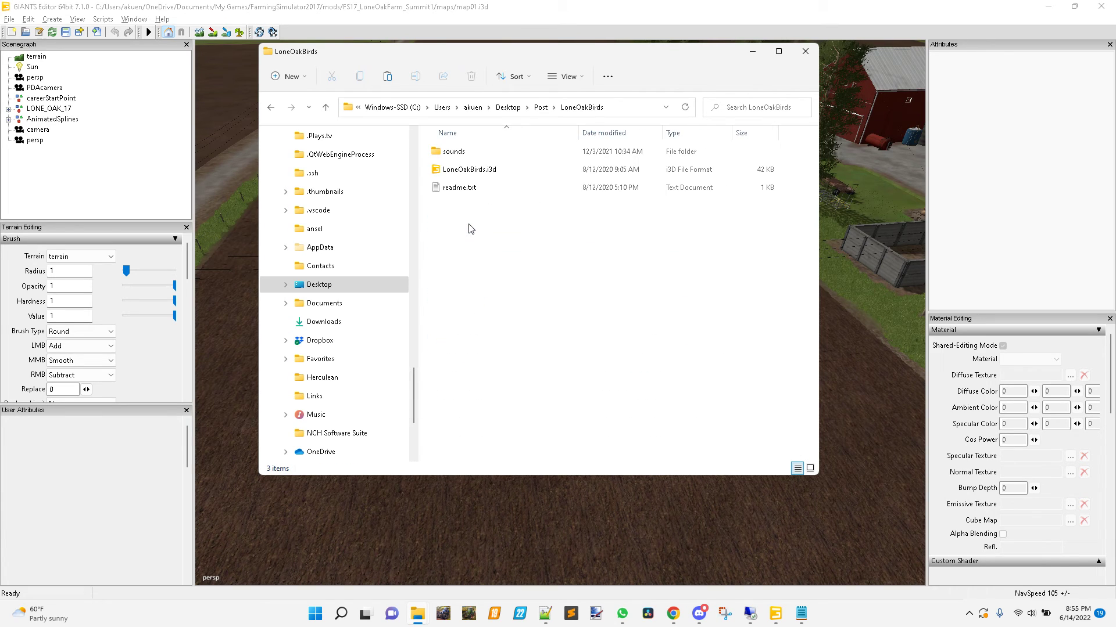
# - Copy LoneOakBirds.i3d and readme.txt, and open the maps\sounds folder of the FS17_LoneOakFarm_Summit1 mod
pyautogui.click(454, 175)
pyautogui.keyDown('shift'); pyautogui.click(467, 190); pyautogui.keyUp('shift')
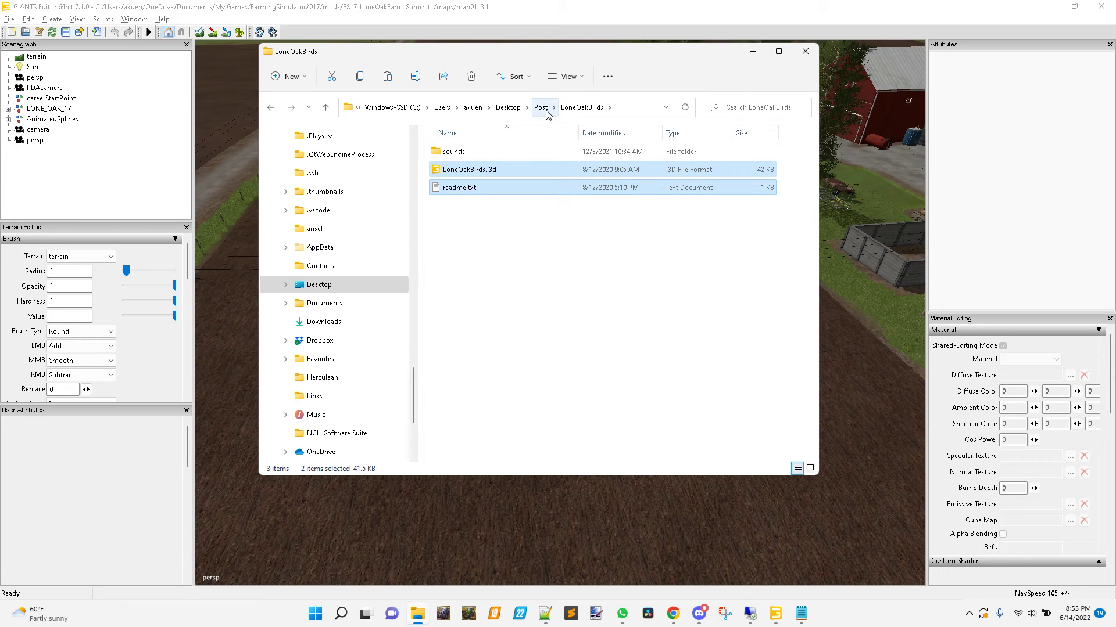
pyautogui.scroll(5, 343, 286)
pyautogui.scroll(9, 332, 290)
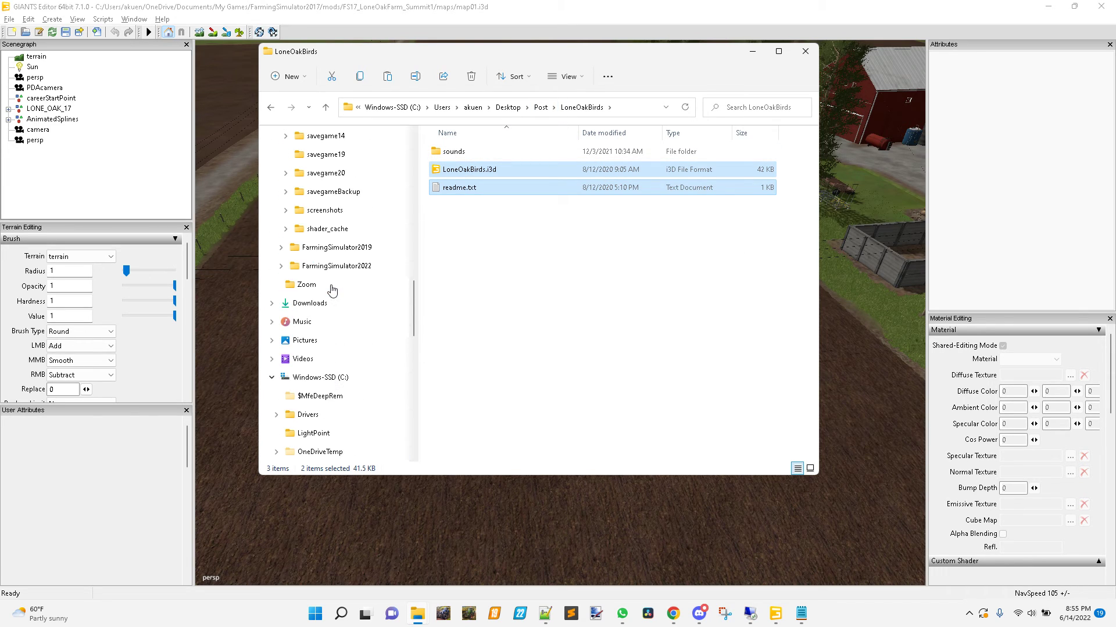
pyautogui.scroll(5, 332, 290)
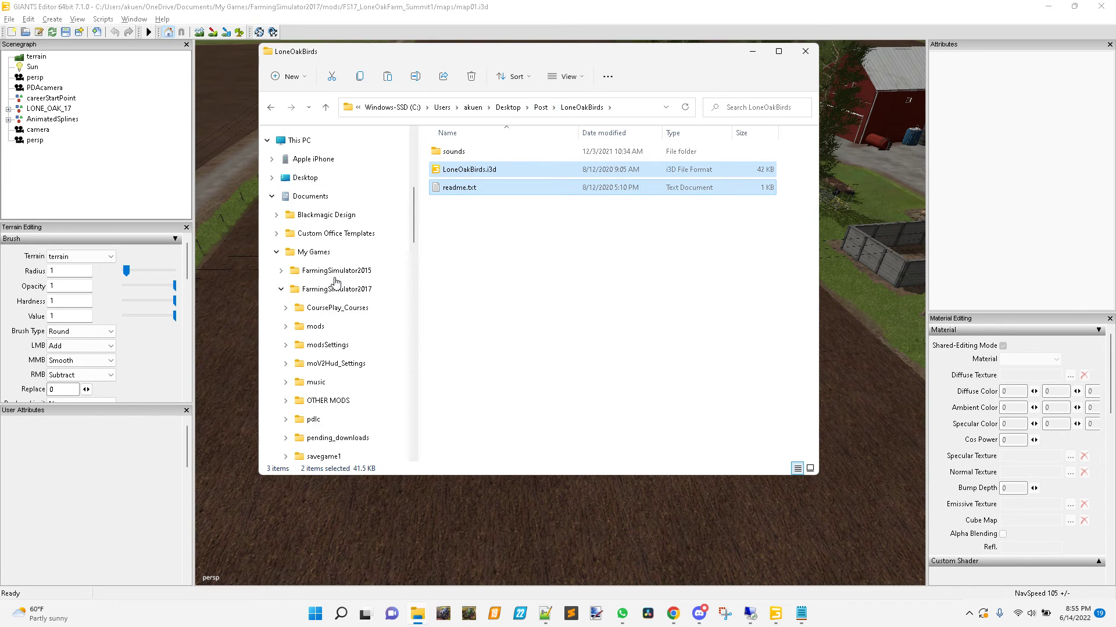
pyautogui.click(340, 327)
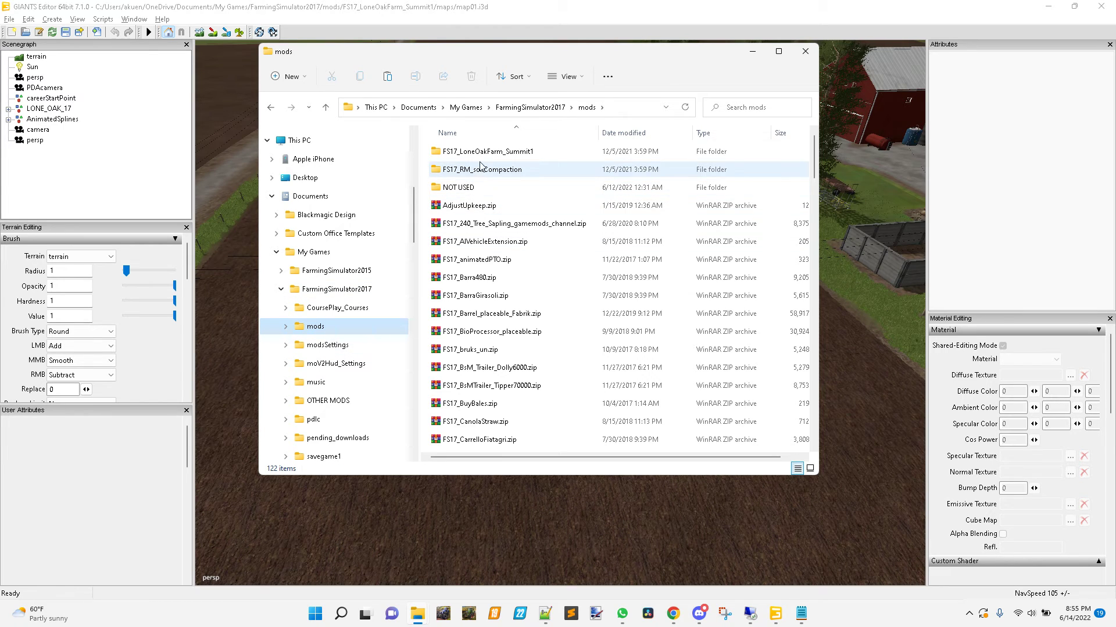
pyautogui.doubleClick(543, 175)
pyautogui.doubleClick(460, 224)
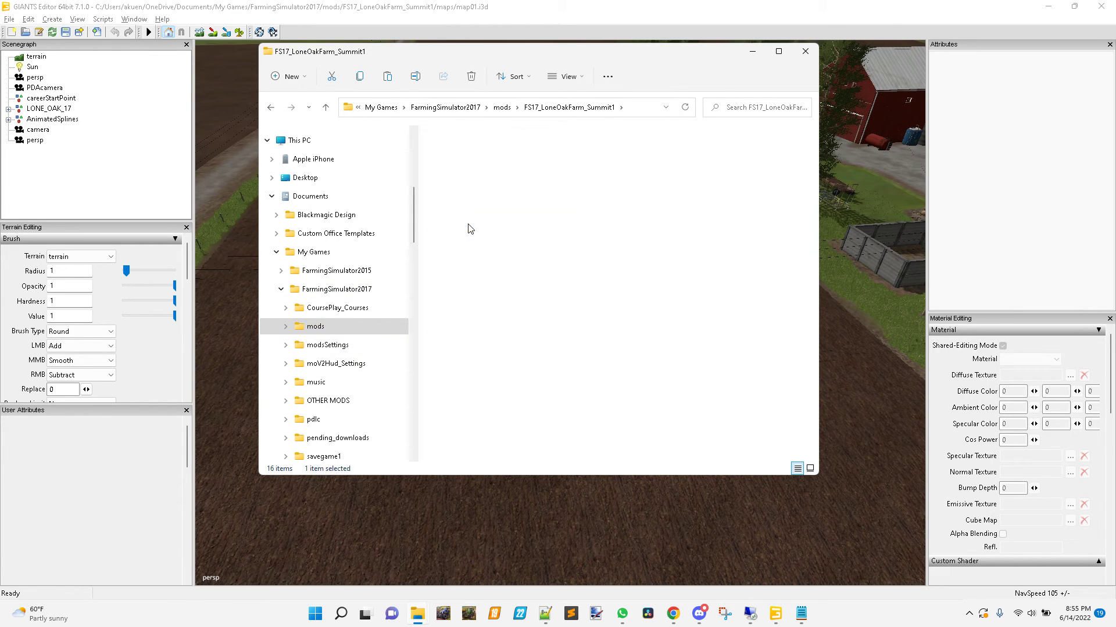
pyautogui.doubleClick(462, 260)
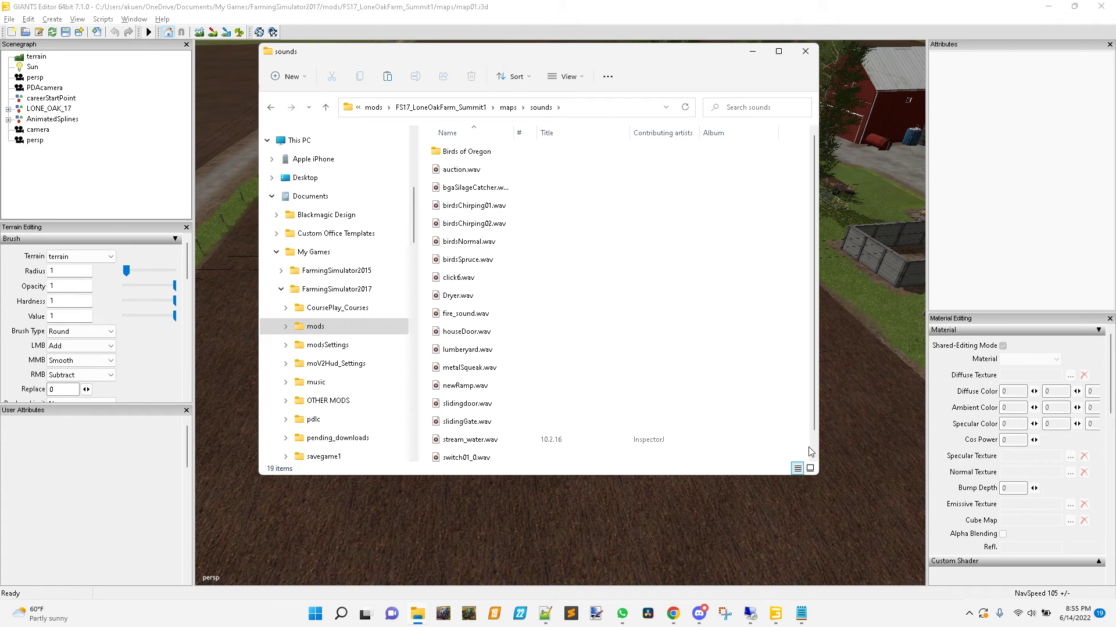
# - Paste LoneOakBirds.i3d and readme.txt into the mod's Birds of Oregon folder and sort the list by name in descending order
pyautogui.doubleClick(481, 153)
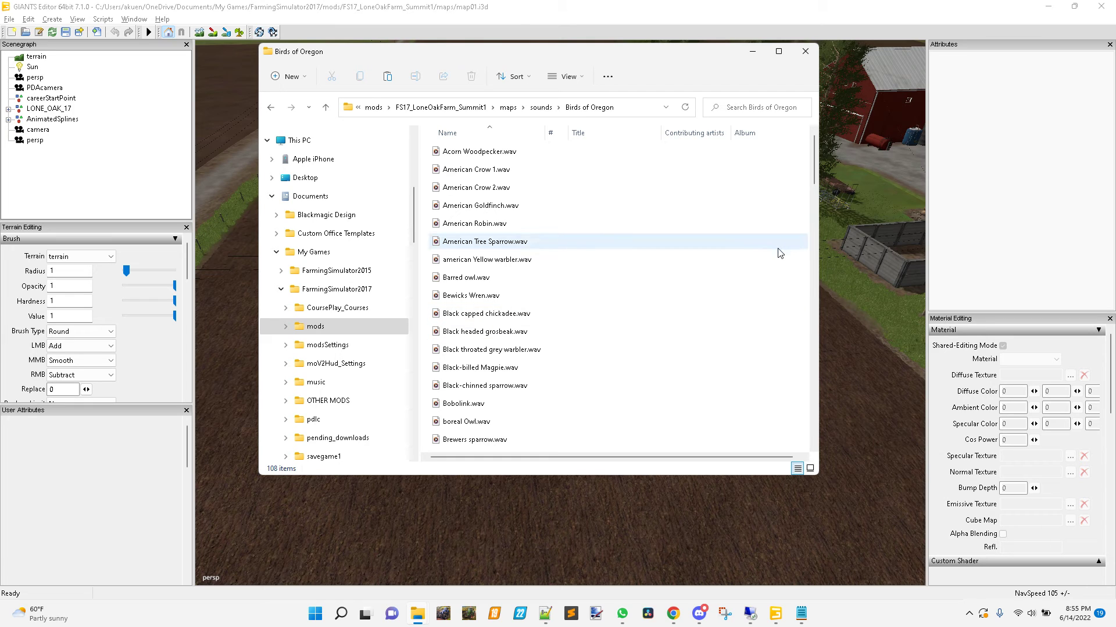
pyautogui.press('End')
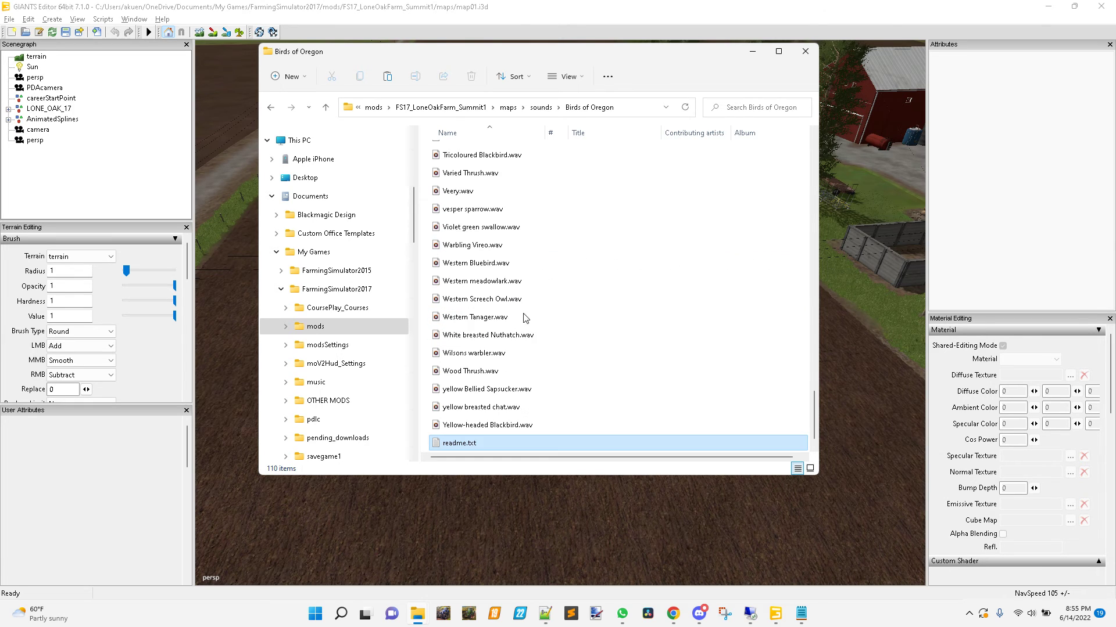
pyautogui.keyDown('shift'); pyautogui.click(509, 425); pyautogui.keyUp('shift')
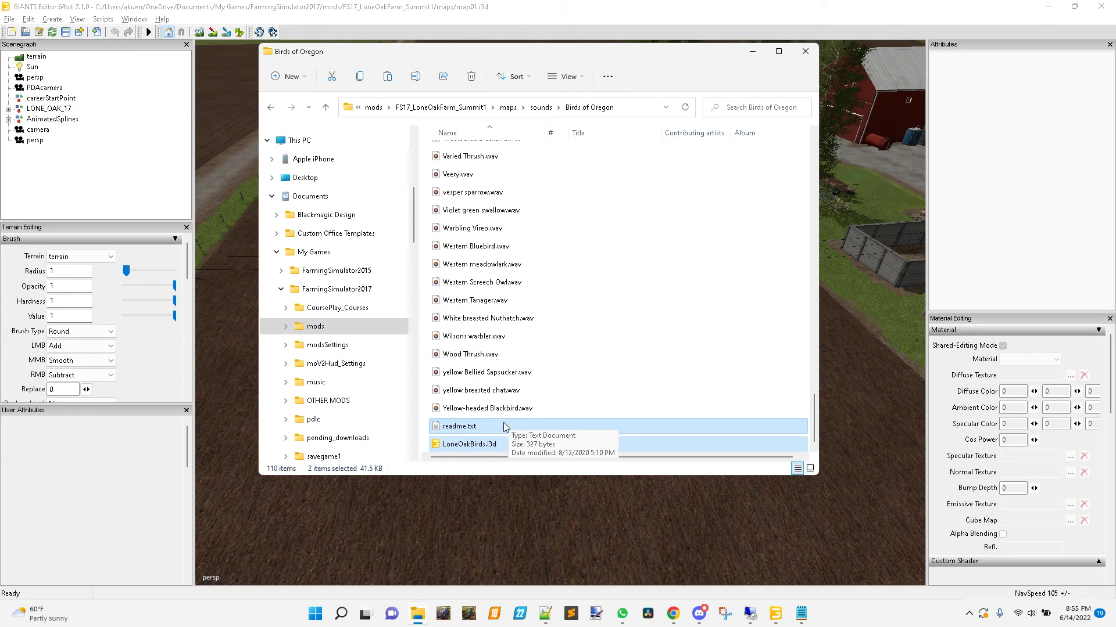
pyautogui.click(472, 133)
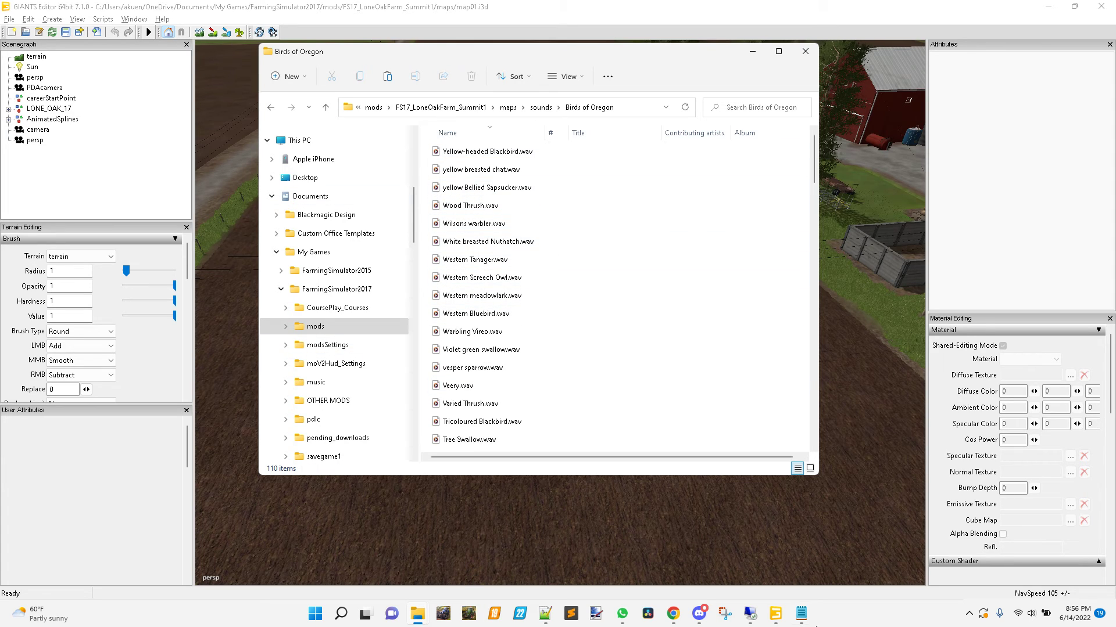
# - Reread the import instructions in readme.txt in Notepad and switch back to GIANTS Editor
pyautogui.click(801, 614)
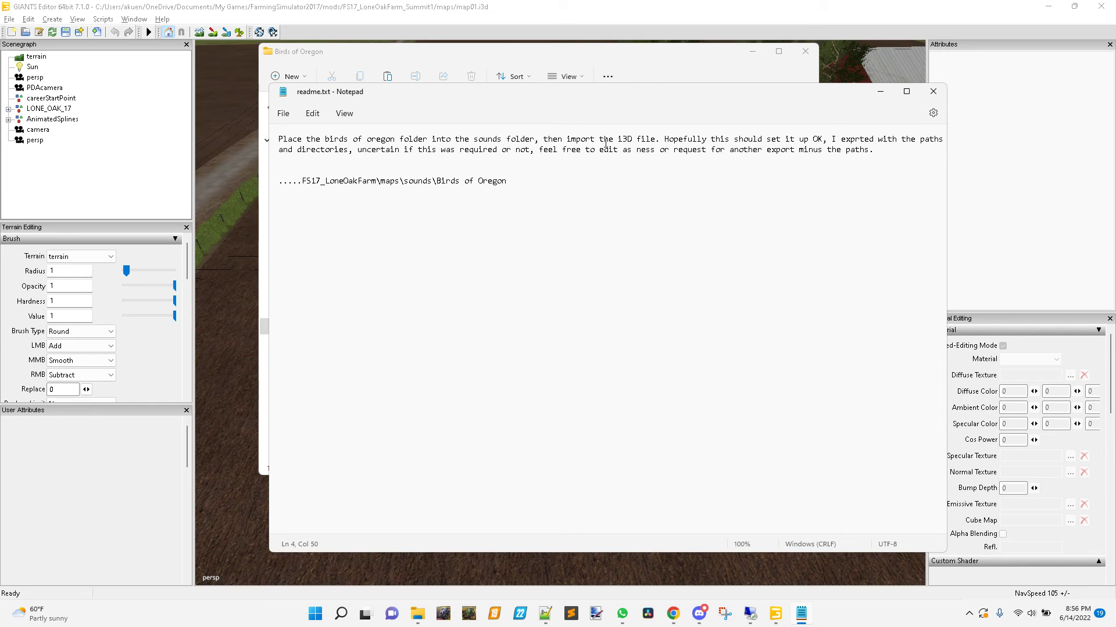
pyautogui.moveTo(567, 140); pyautogui.dragTo(659, 141)
pyautogui.click(688, 150)
pyautogui.click(109, 5)
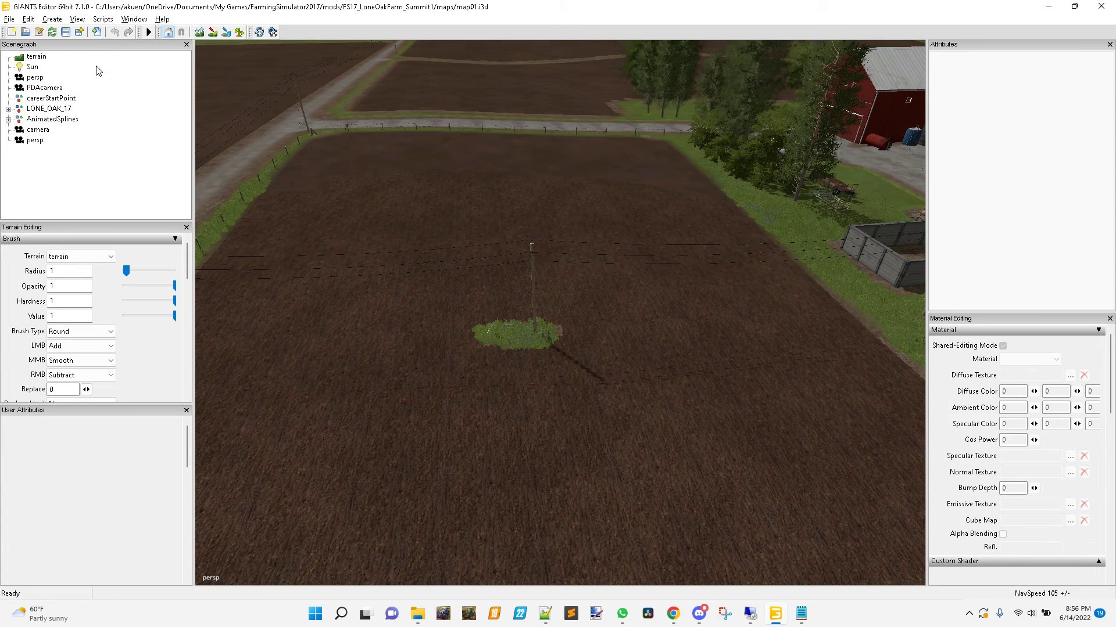
# - Create a transform group in the scene and rename it birds
pyautogui.click(53, 19)
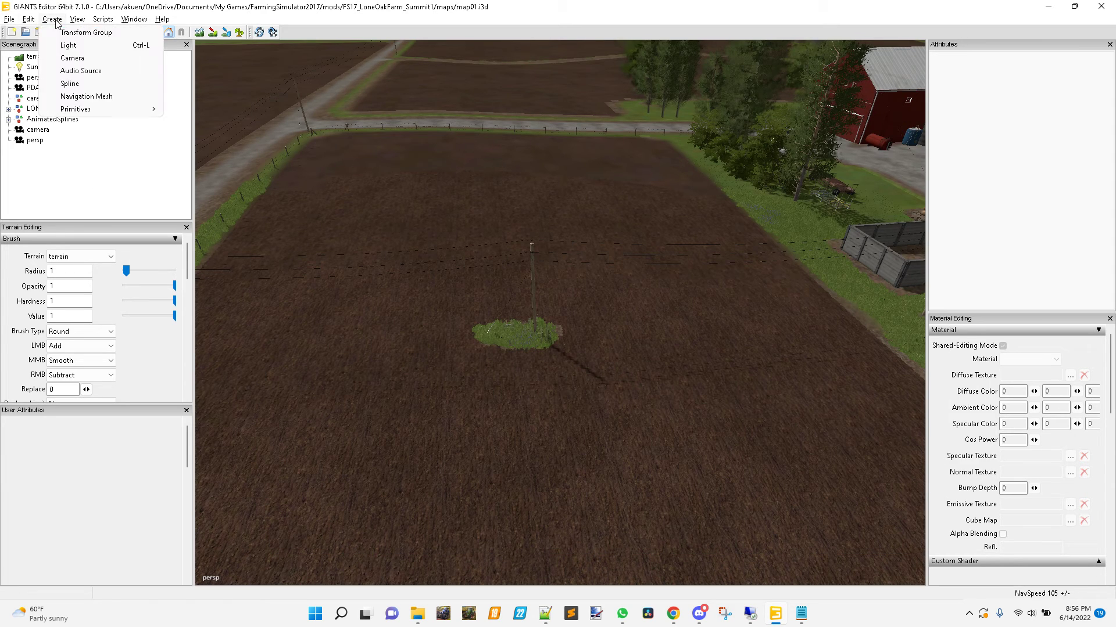
pyautogui.click(80, 33)
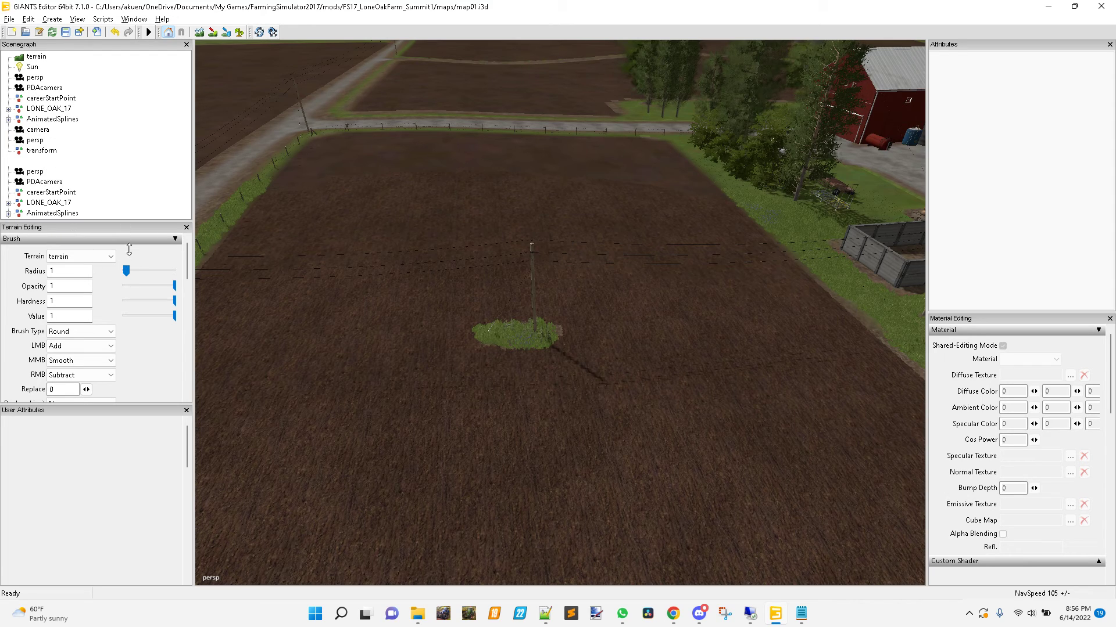
pyautogui.moveTo(134, 337); pyautogui.dragTo(133, 338)
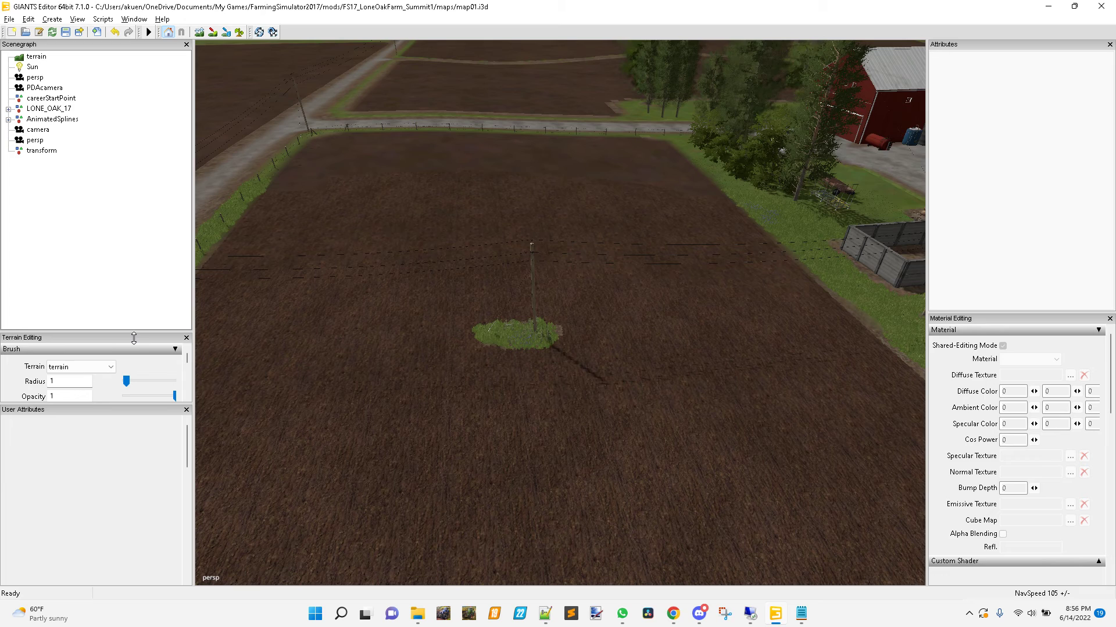
pyautogui.click(36, 152)
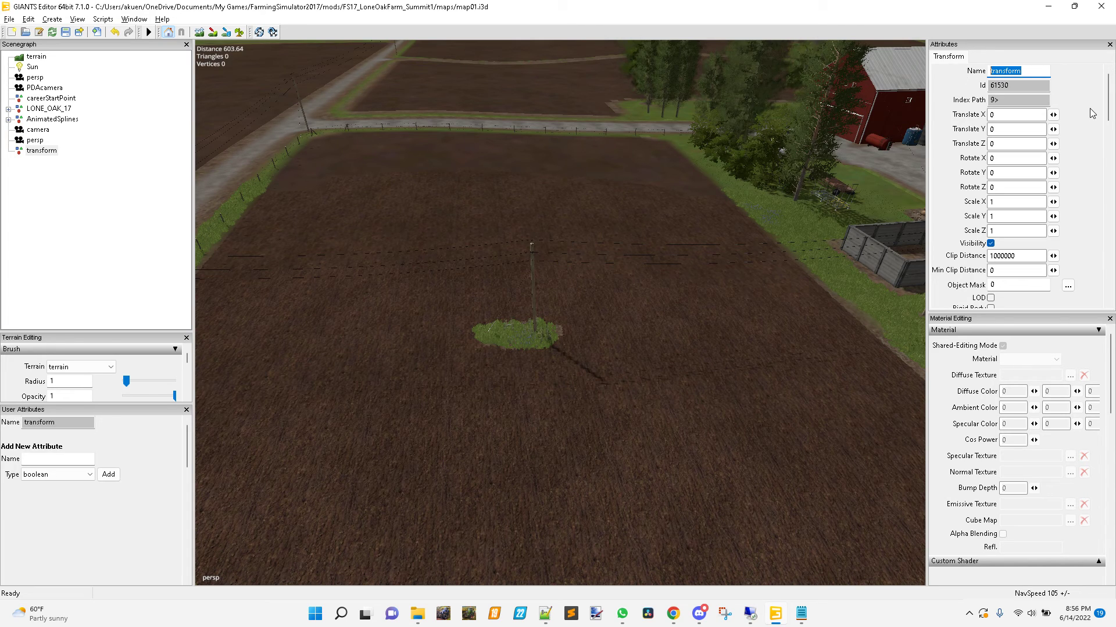
pyautogui.write('birds')
pyautogui.click(1013, 161)
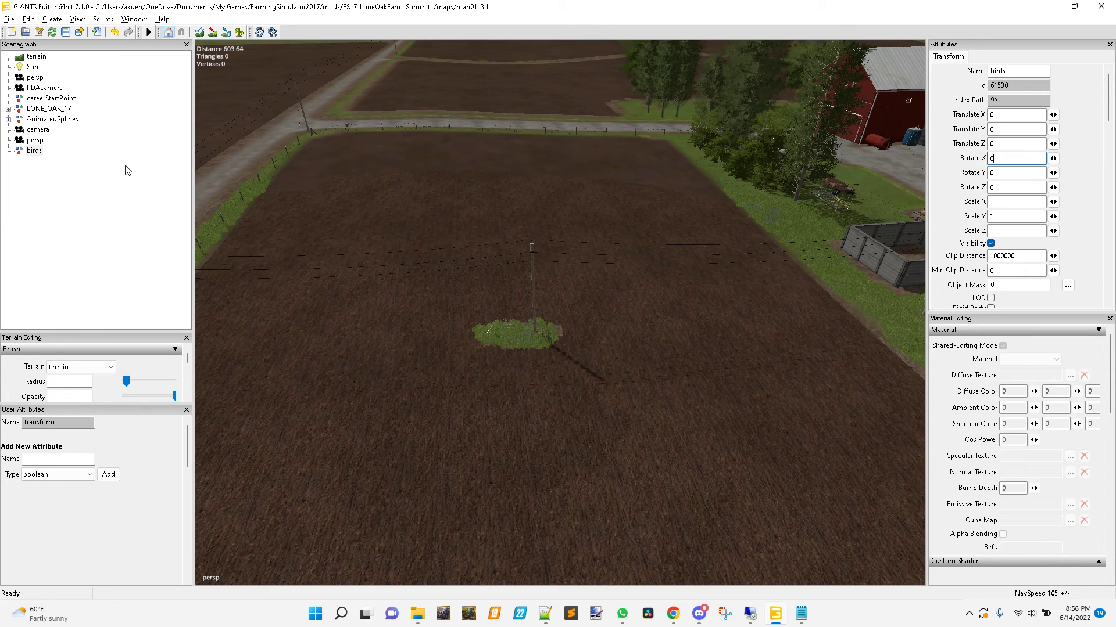
# - Import LoneOakBirds.i3d from the maps\sounds\Birds of Oregon folder of the FS17_LoneOakFarm_Summit1 mod
pyautogui.click(9, 19)
pyautogui.click(54, 146)
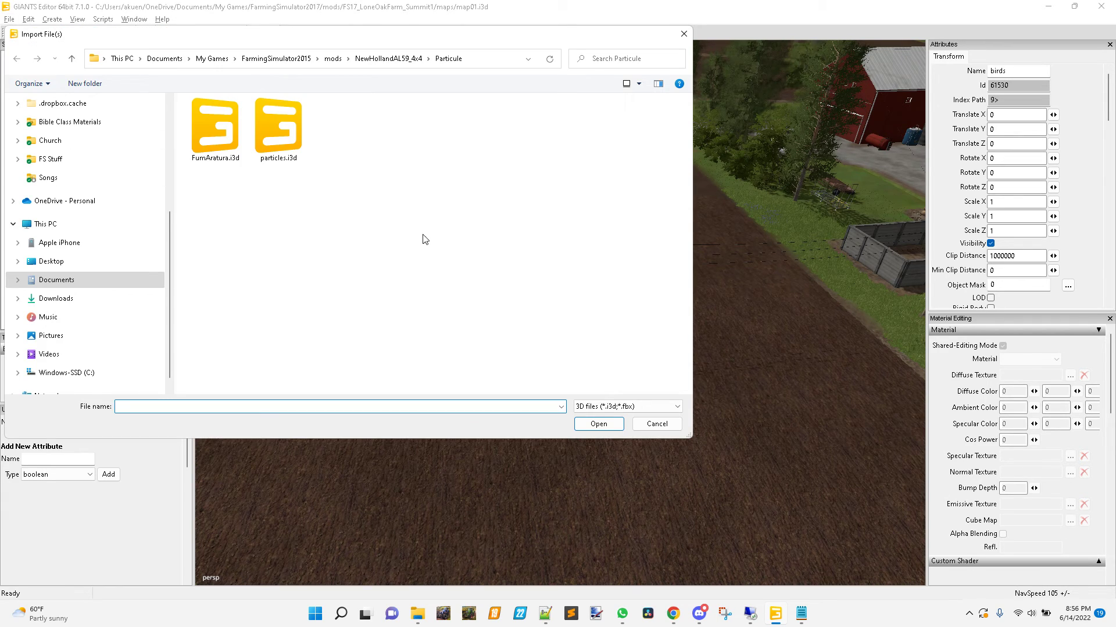
pyautogui.click(212, 59)
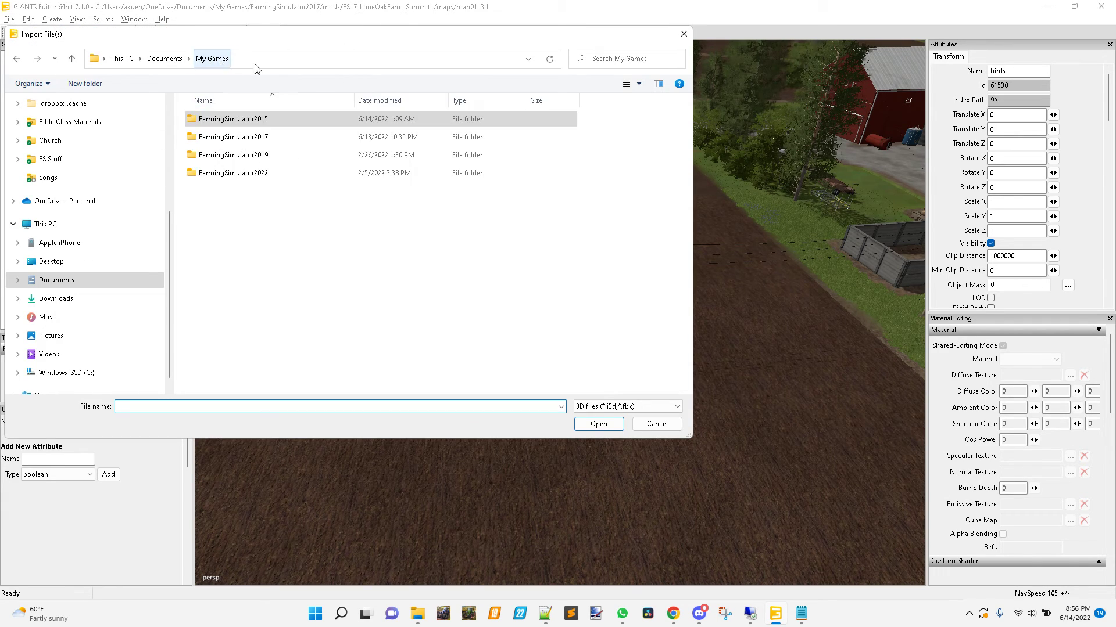
pyautogui.doubleClick(237, 143)
pyautogui.doubleClick(234, 142)
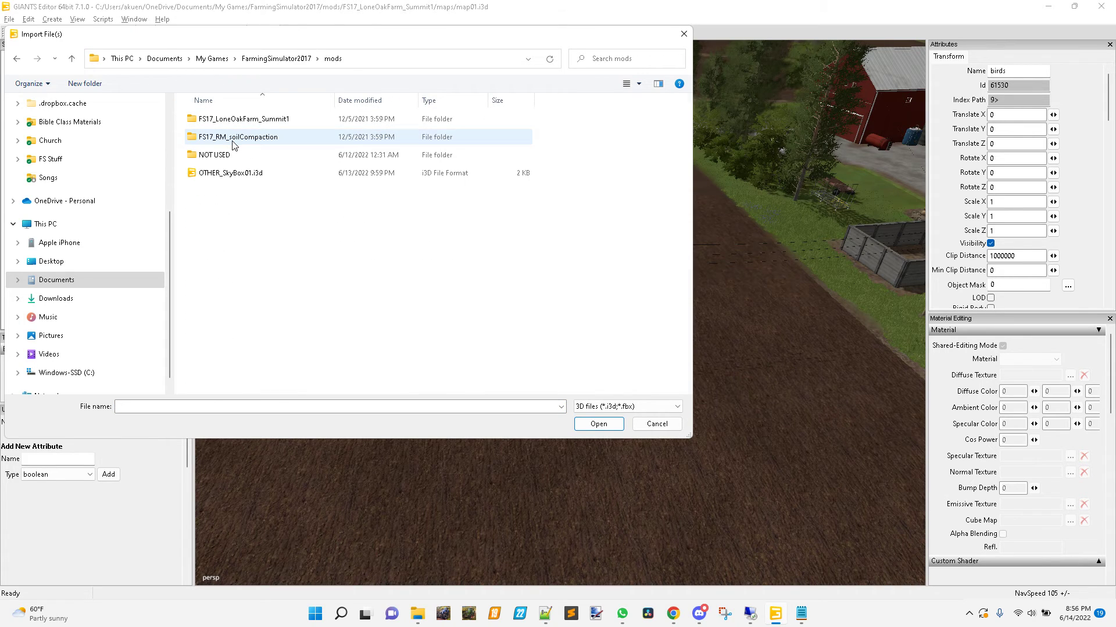
pyautogui.doubleClick(241, 119)
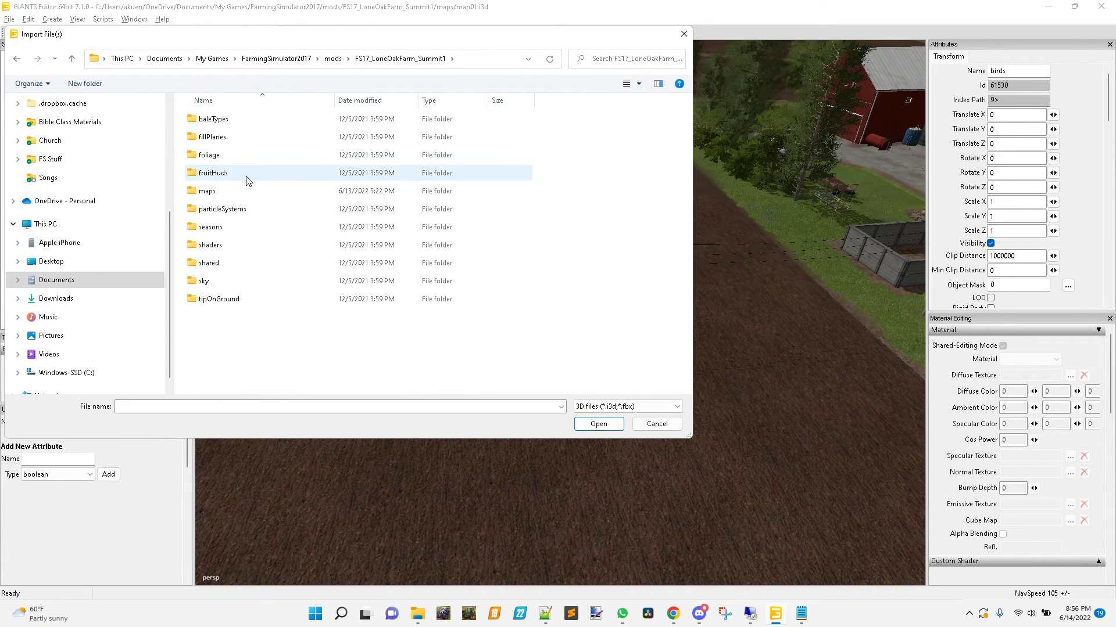
pyautogui.doubleClick(204, 192)
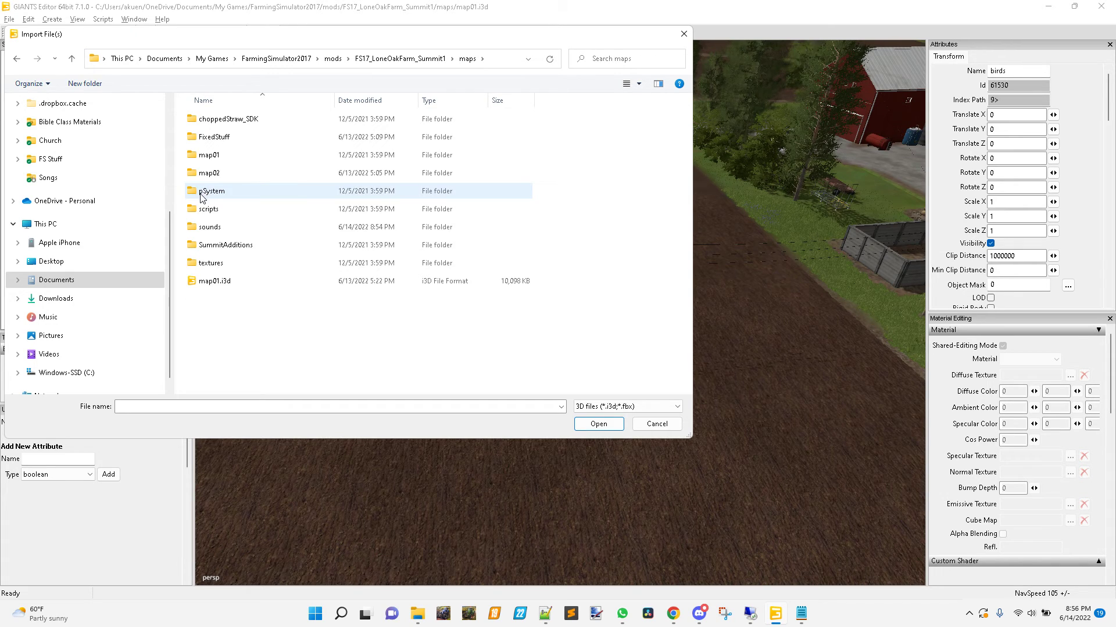
pyautogui.doubleClick(214, 227)
pyautogui.doubleClick(239, 119)
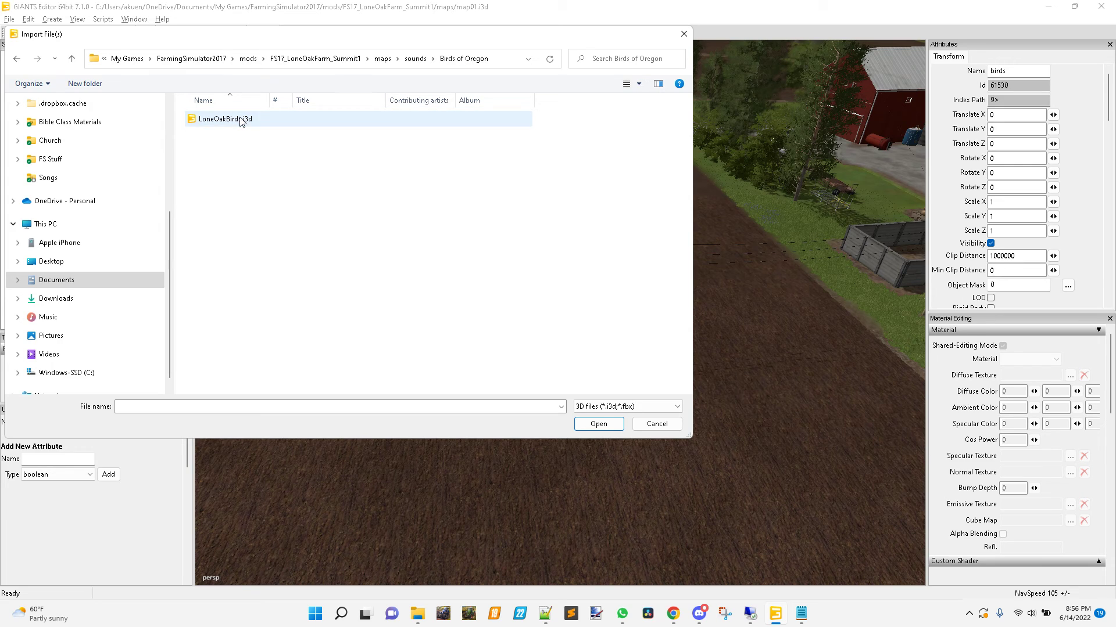
pyautogui.click(225, 119)
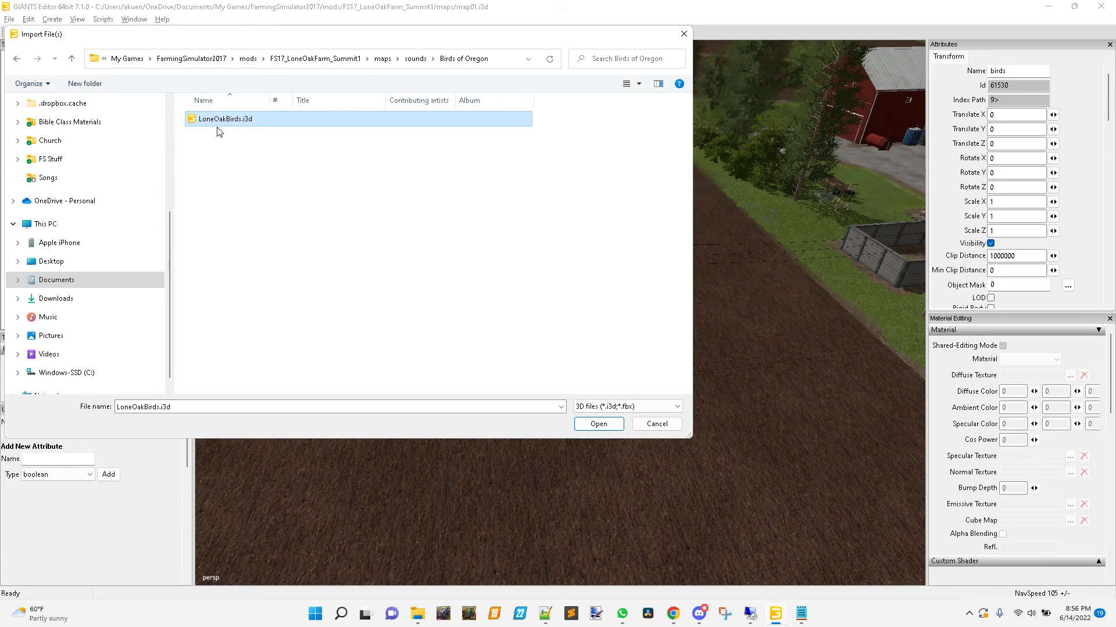
pyautogui.click(598, 424)
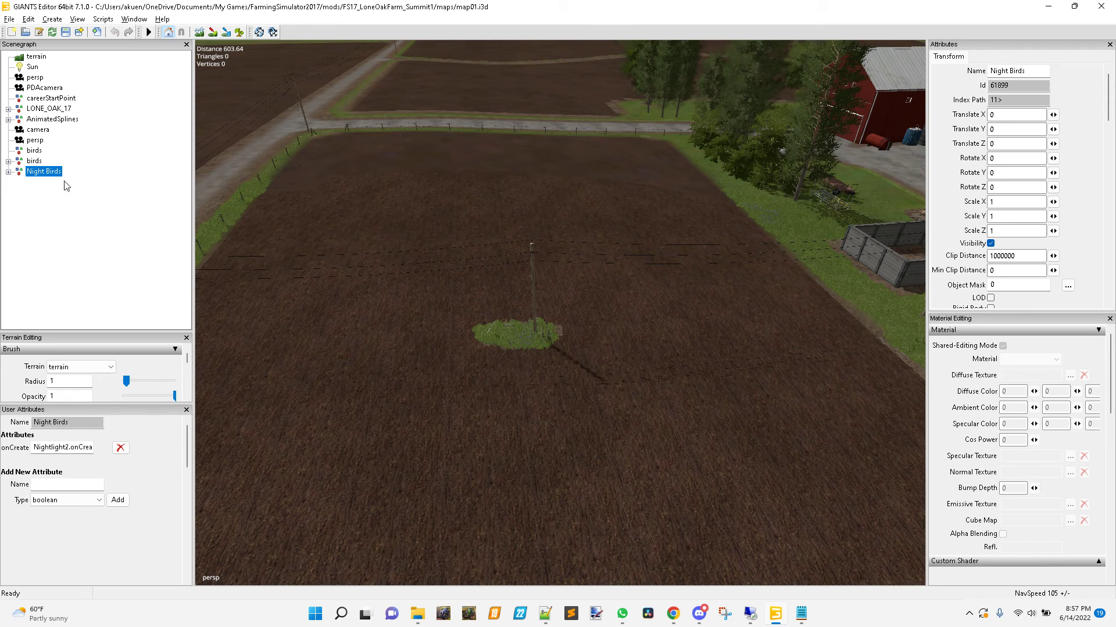
# - Check the imported Night Birds and birds groups, and delete the empty birds transform group above them
pyautogui.click(8, 172)
pyautogui.click(8, 171)
pyautogui.click(8, 161)
pyautogui.click(9, 56)
pyautogui.click(34, 150)
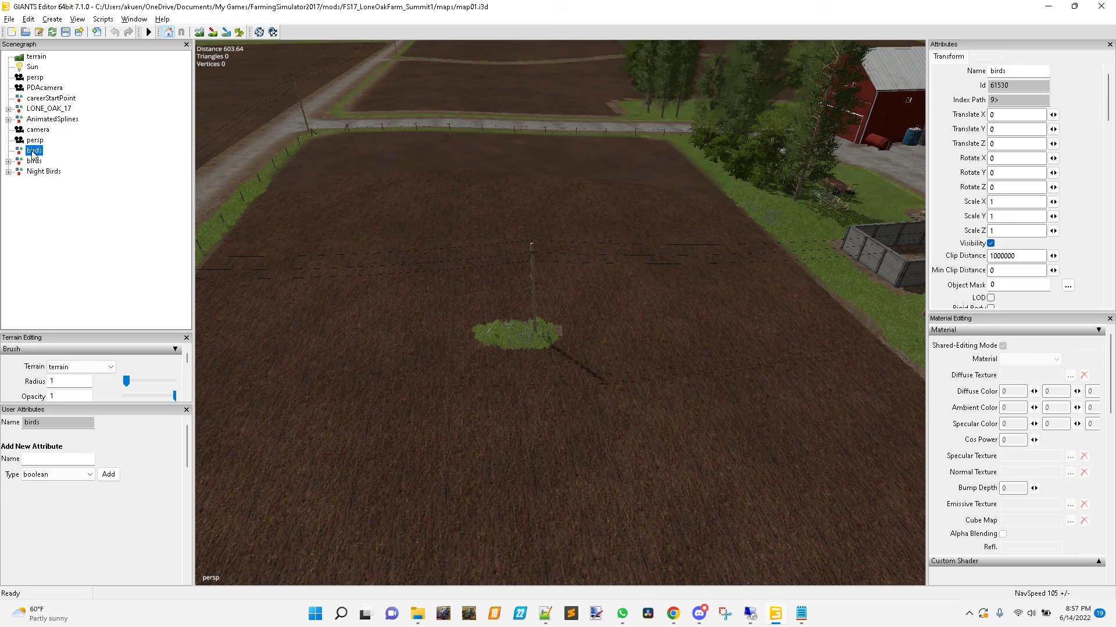
pyautogui.press('Delete')
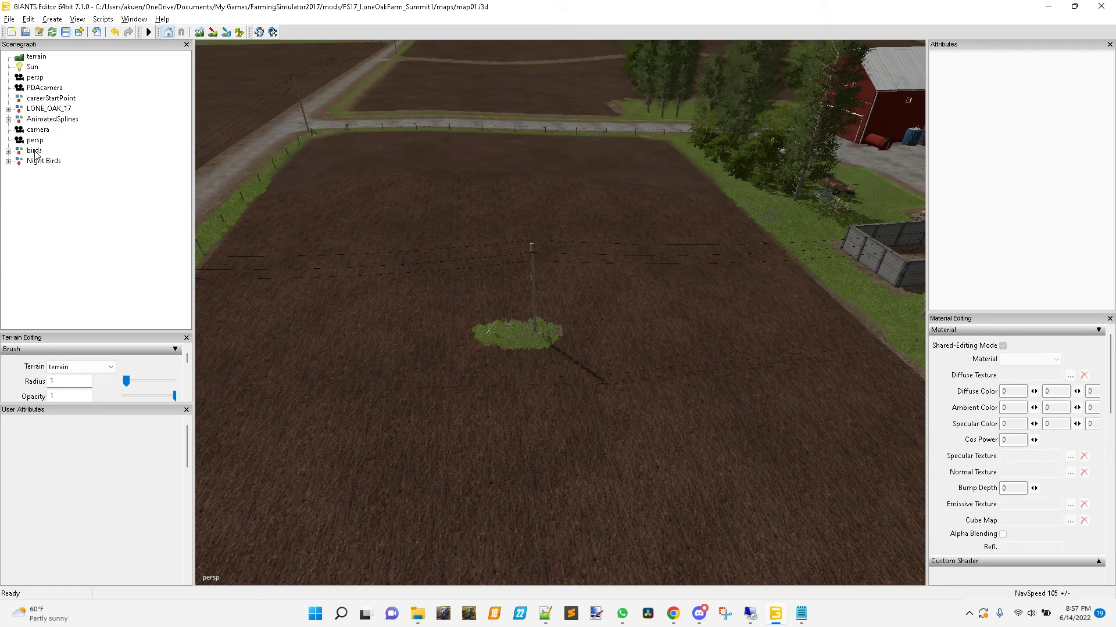
# - Expand the imported birds group and examine where its American Robin sound source sits on the map
pyautogui.click(35, 151)
pyautogui.click(8, 151)
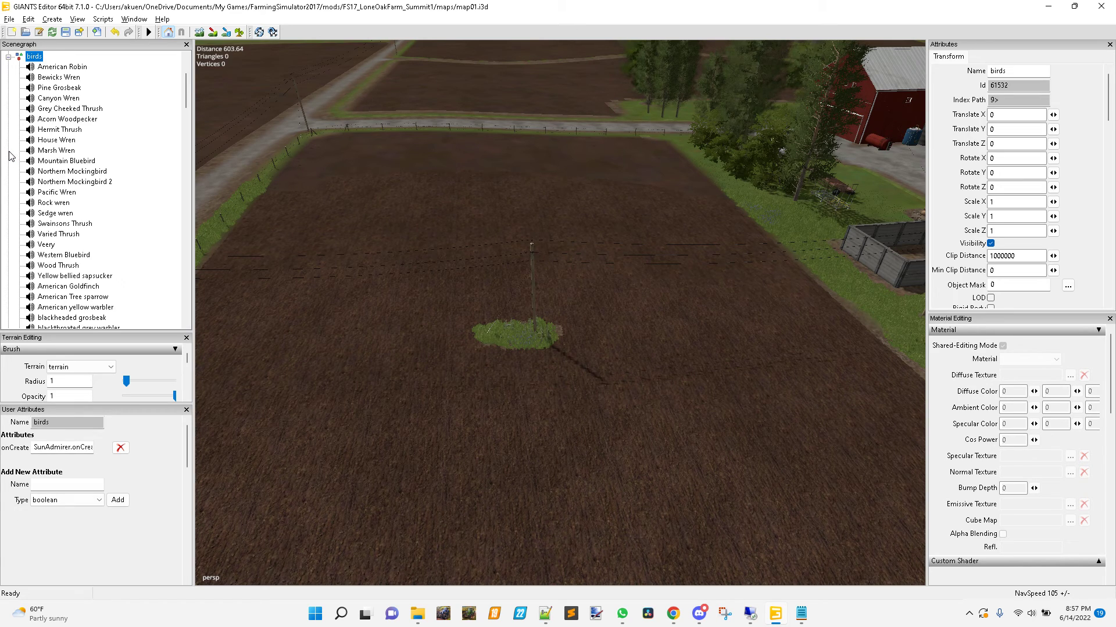
pyautogui.click(60, 68)
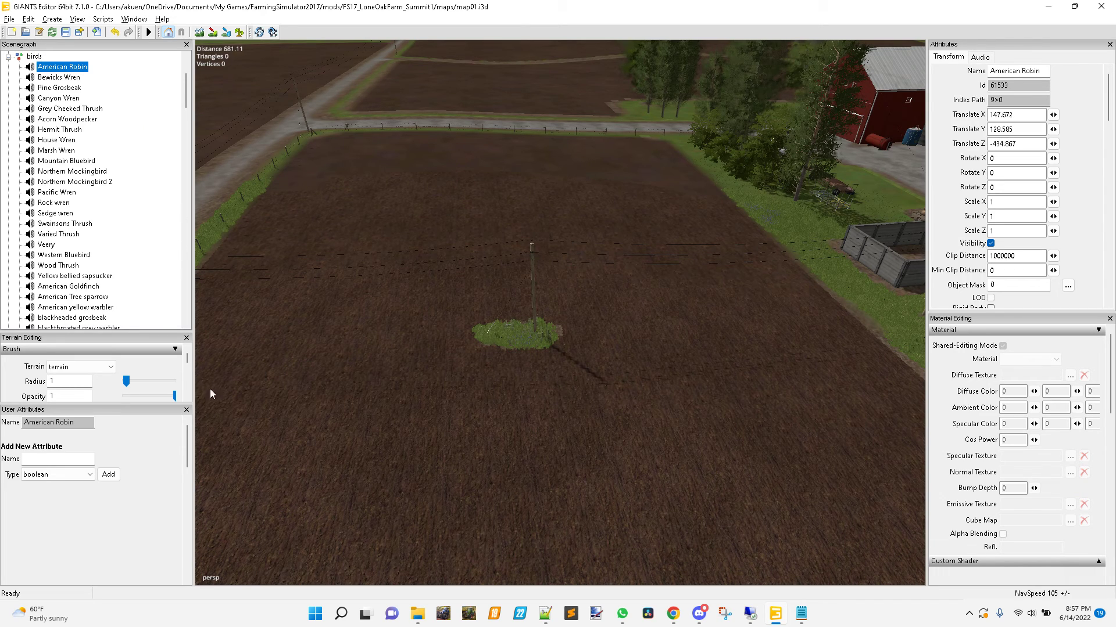
pyautogui.moveTo(103, 333); pyautogui.dragTo(122, 214)
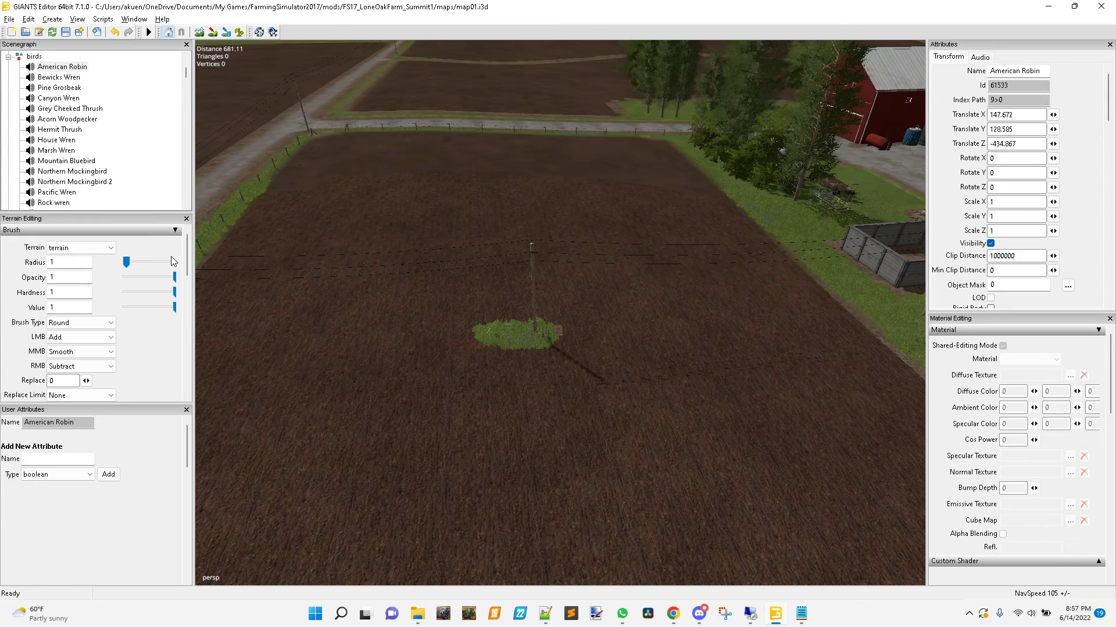
pyautogui.click(78, 70)
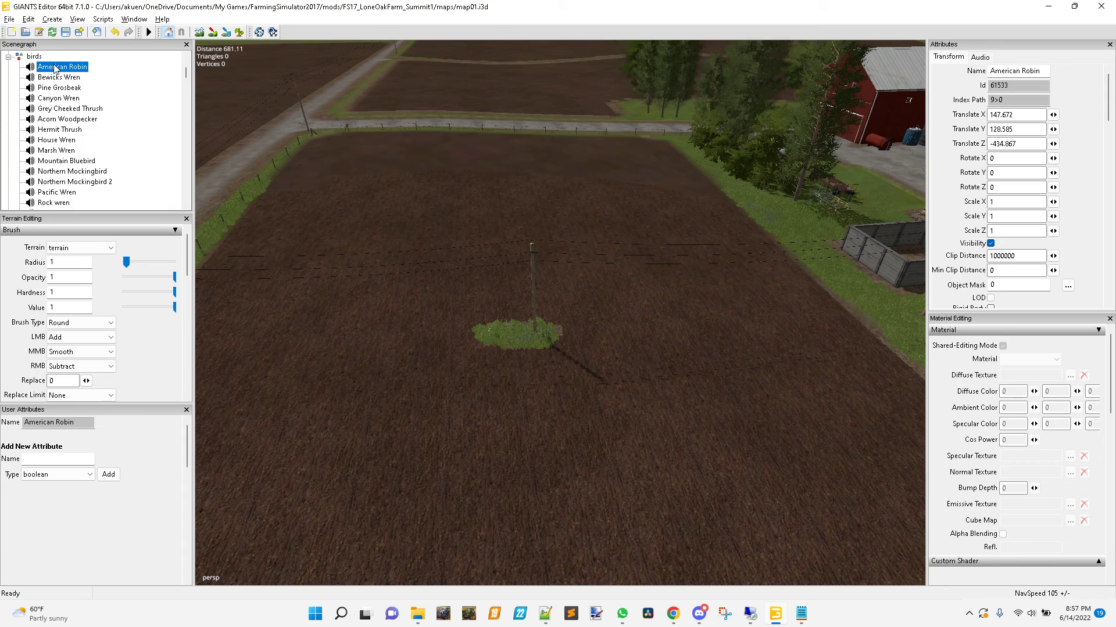
pyautogui.press('f')
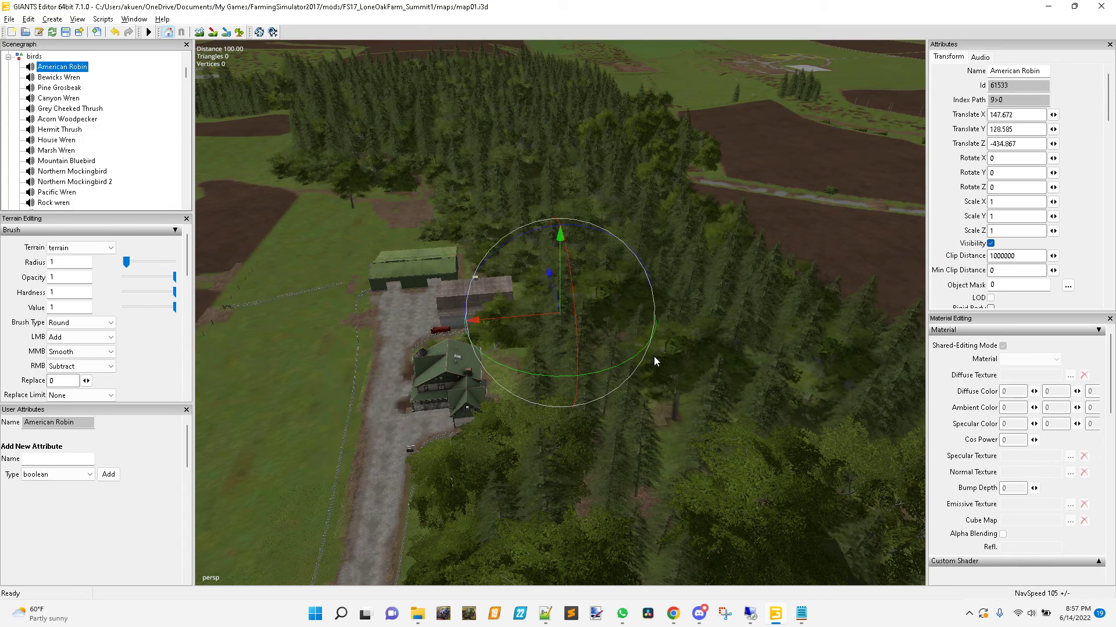
pyautogui.scroll(3, 546, 372)
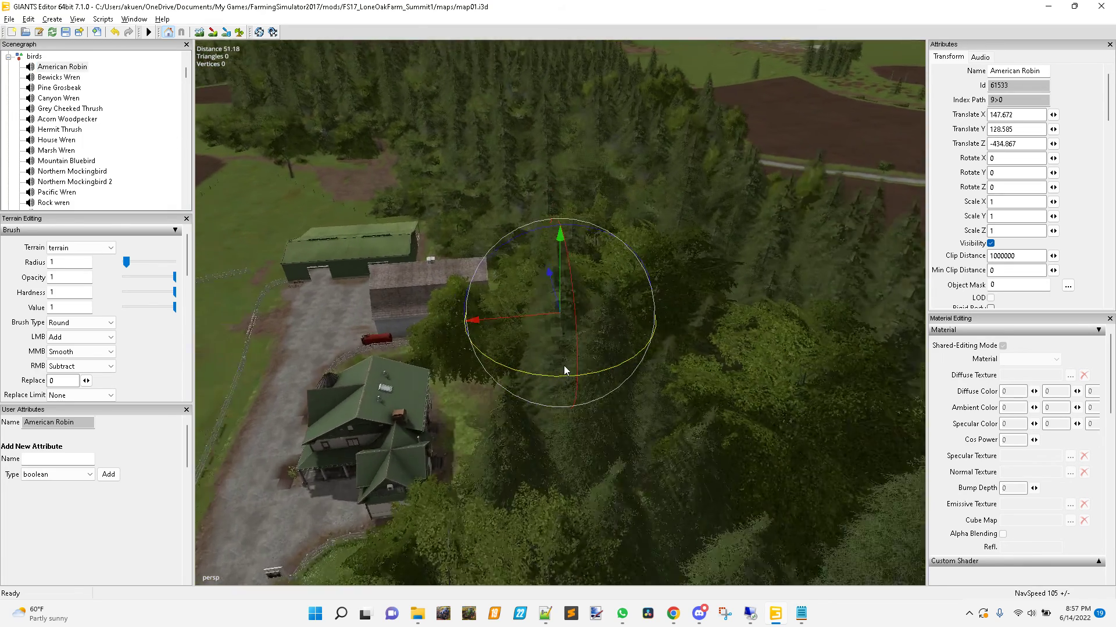
pyautogui.scroll(5, 575, 361)
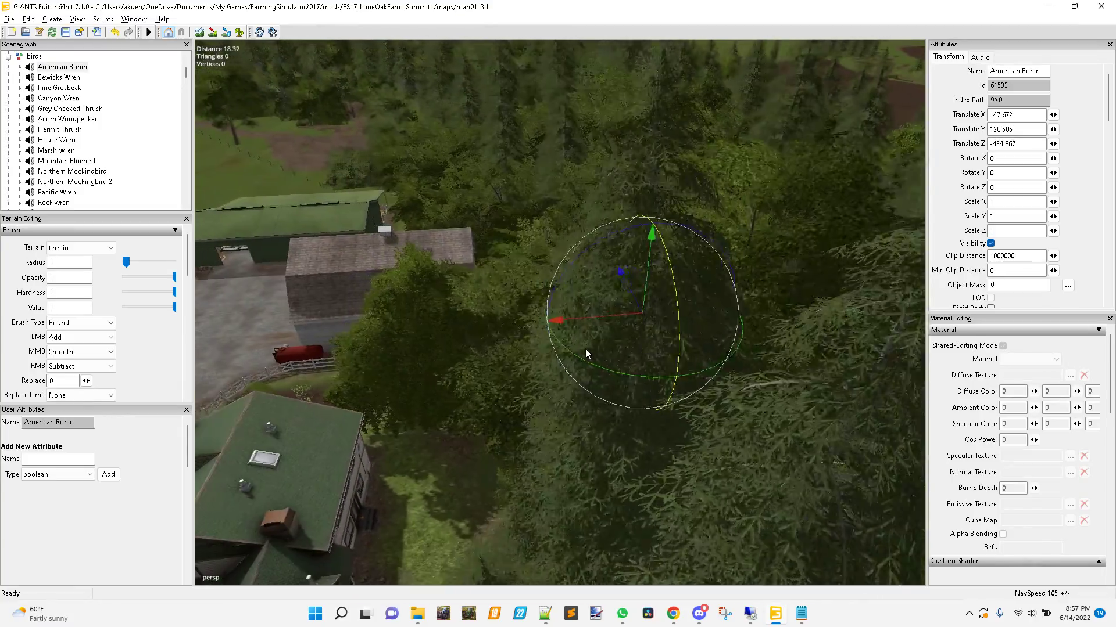
pyautogui.moveTo(585, 348); pyautogui.dragTo(651, 361, button='right')
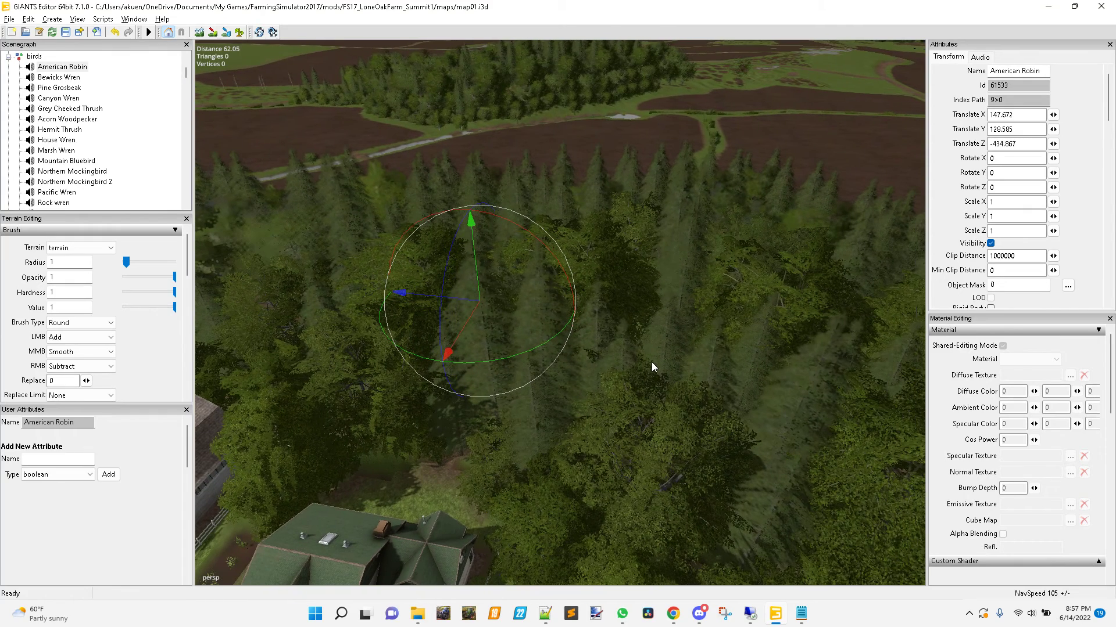
# - Examine the American Robin sound source's audio filename path and look at the files in the Birds of Oregon folder in File Explorer
pyautogui.click(982, 56)
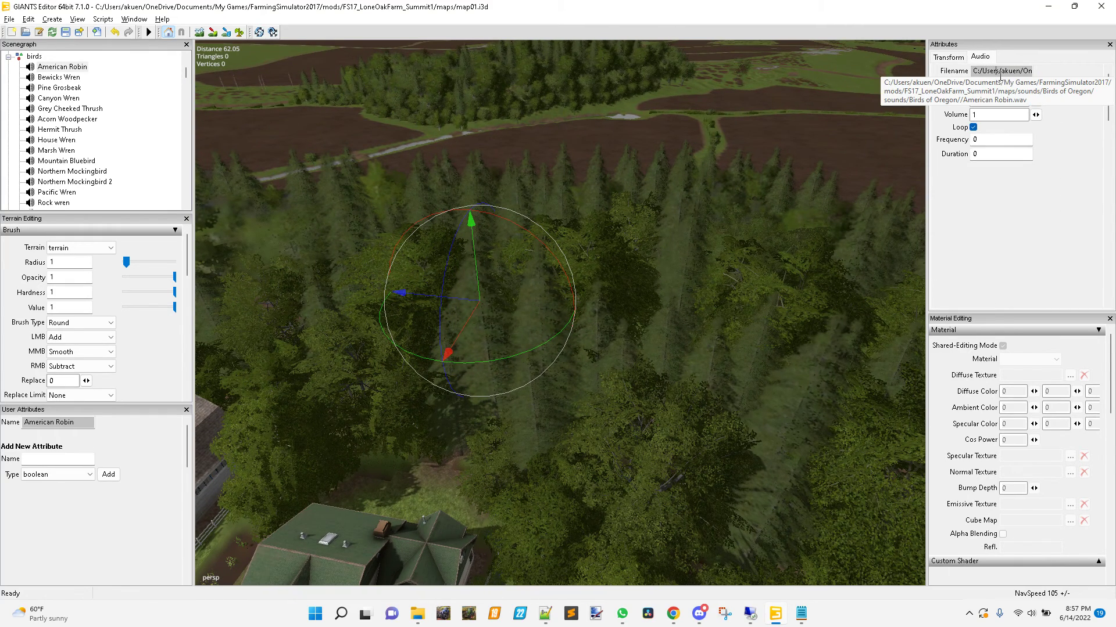
pyautogui.click(1000, 73)
pyautogui.click(1014, 70)
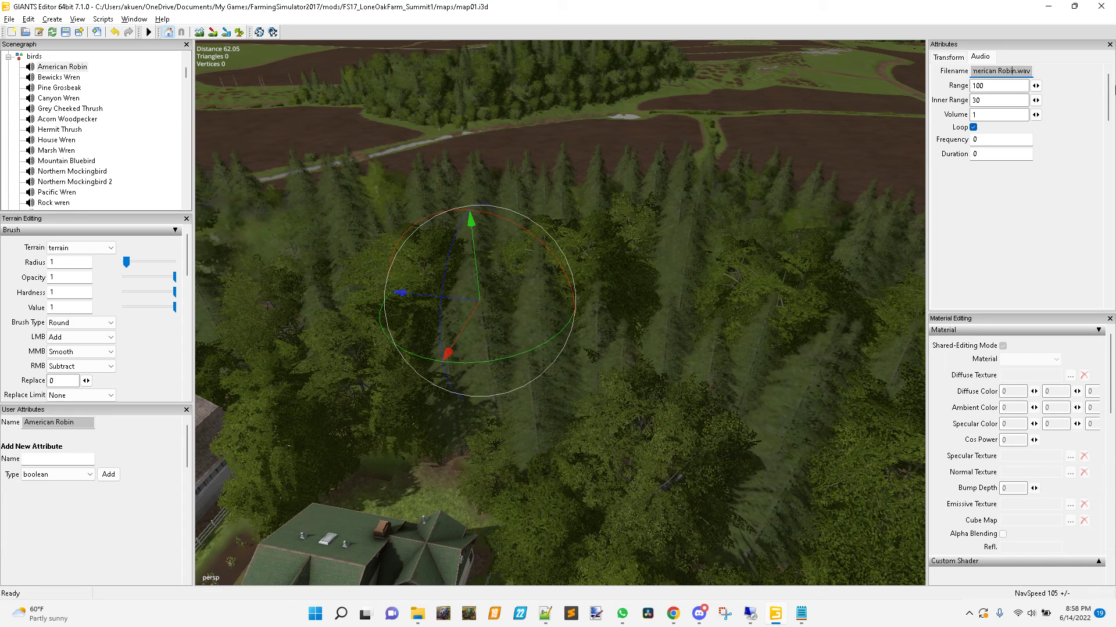
pyautogui.moveTo(1001, 70); pyautogui.dragTo(1027, 70)
pyautogui.click(424, 615)
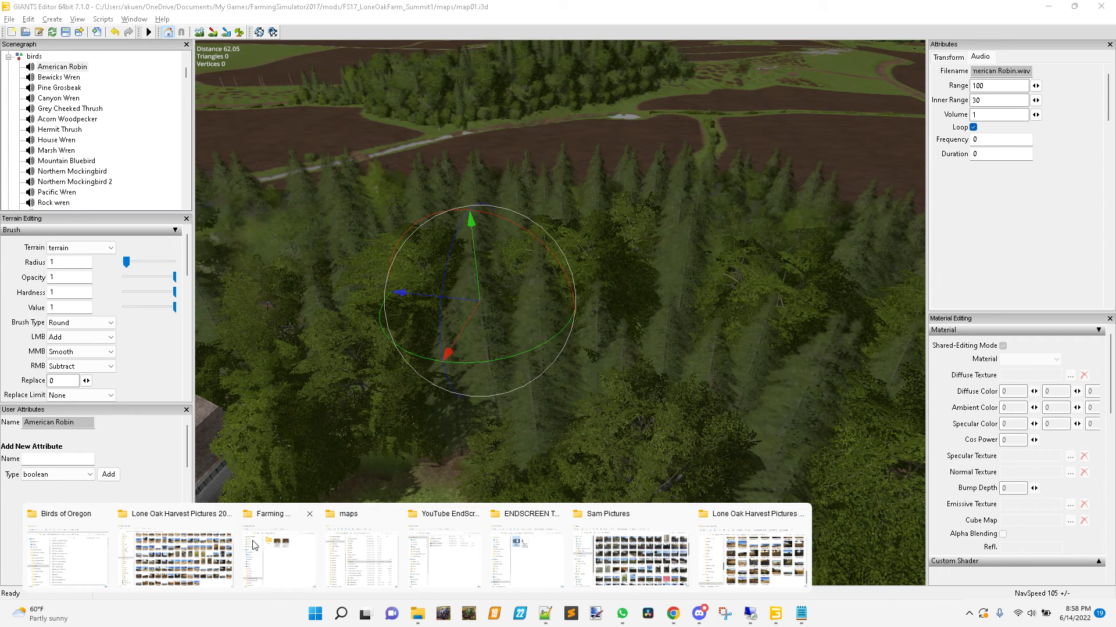
pyautogui.click(109, 521)
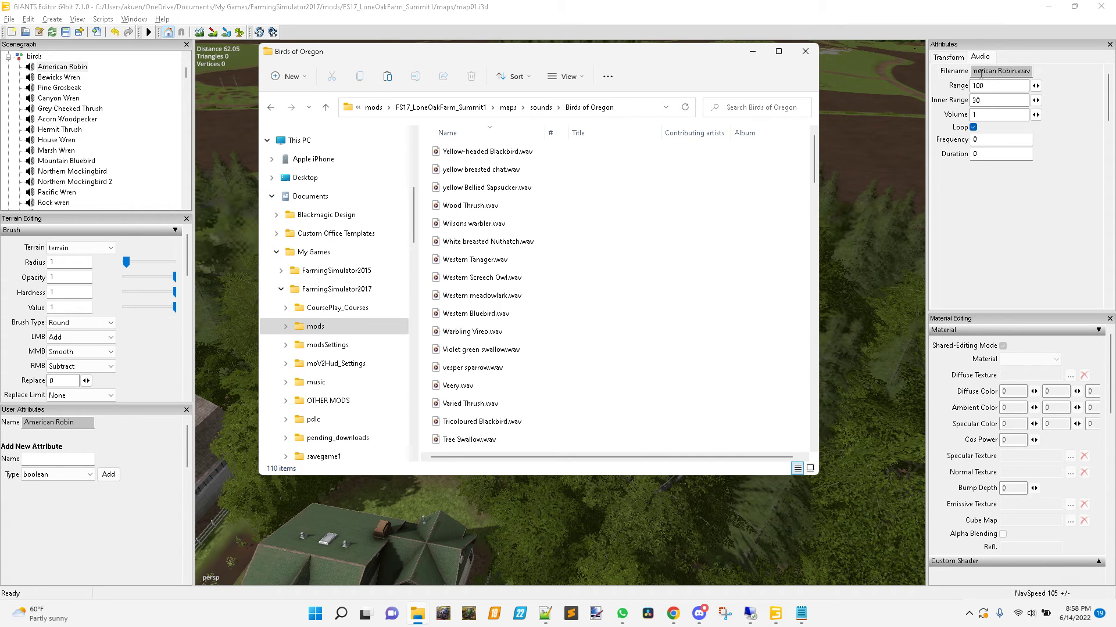
# - Copy the American Robin sound's filename path and paste it on a new line at the end of readme.txt in Notepad
pyautogui.click(999, 70)
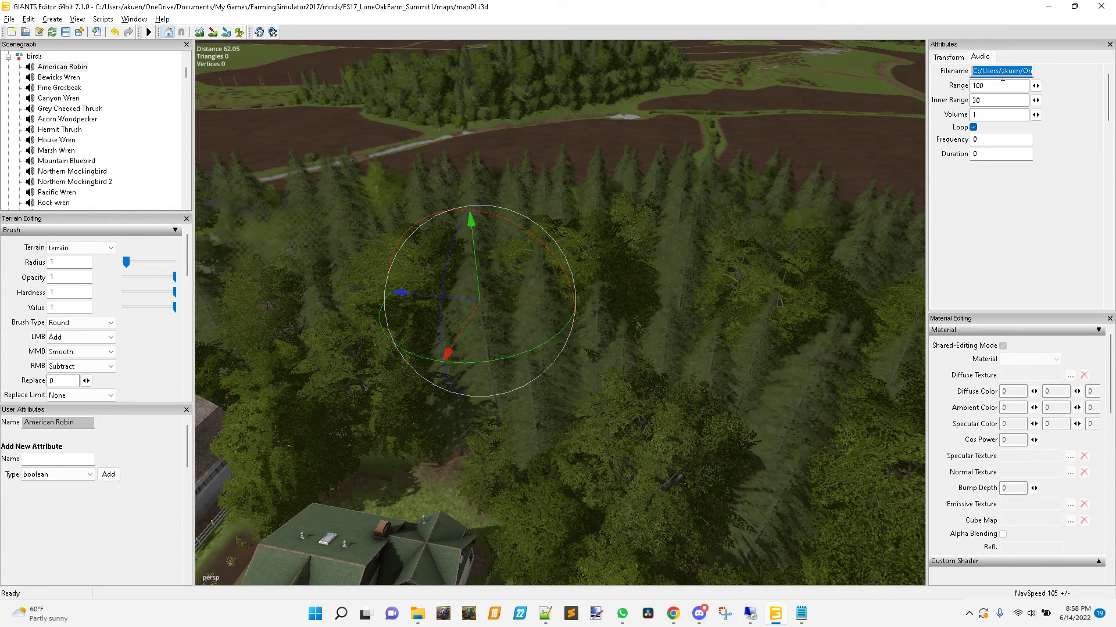
pyautogui.click(983, 72)
pyautogui.tripleClick(980, 72)
pyautogui.hotkey('ctrl', 'c')
pyautogui.click(800, 614)
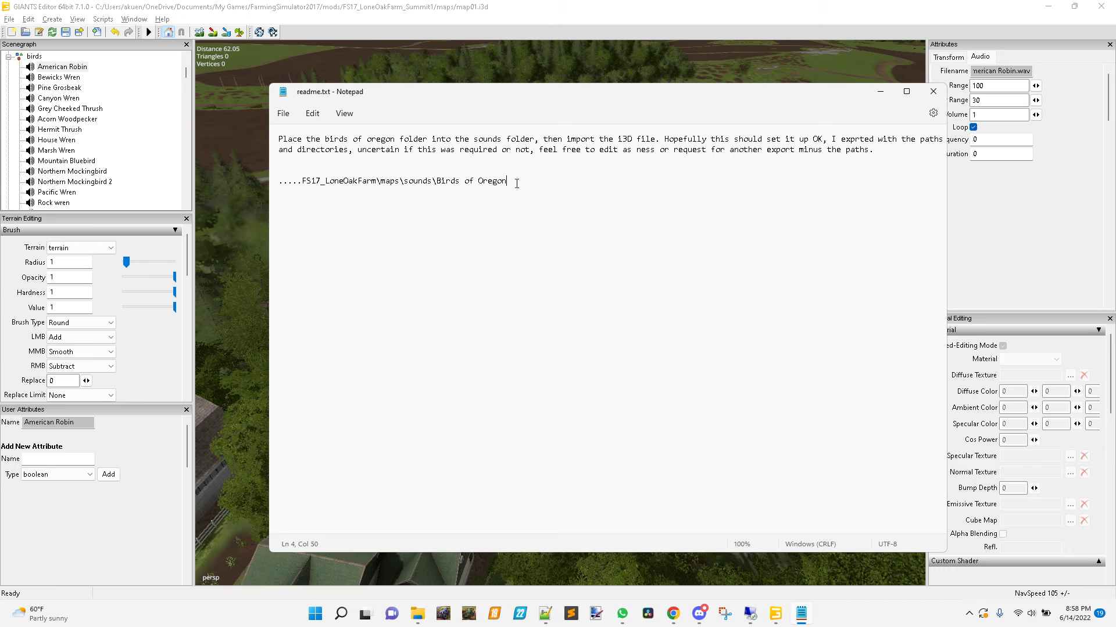
pyautogui.press('Return')
pyautogui.hotkey('ctrl', 'v')
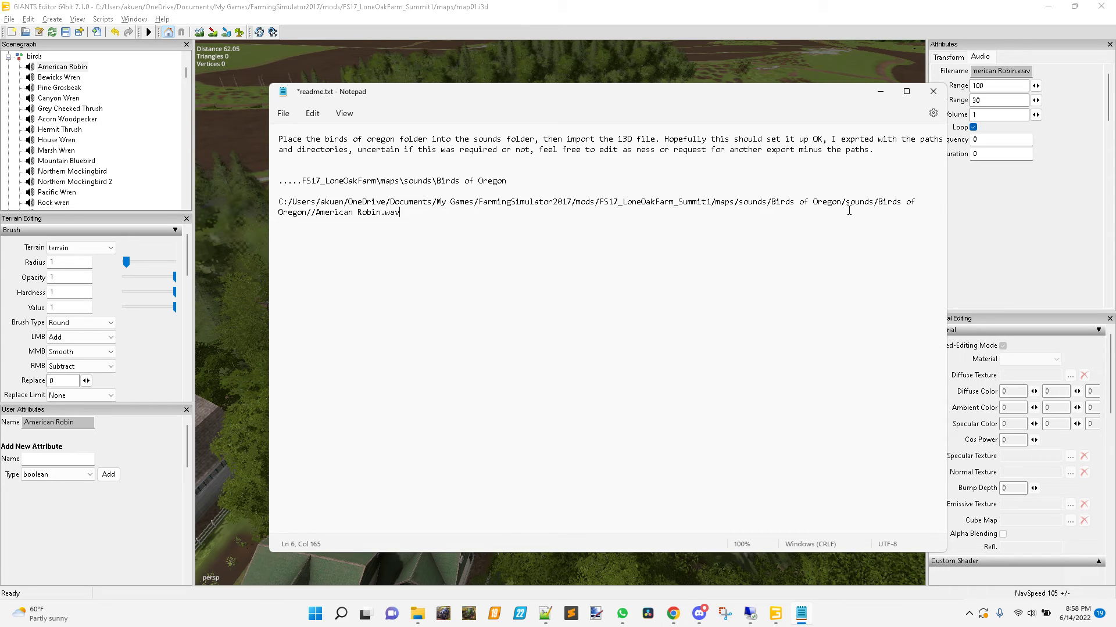
# - Examine the trailing sounds/Birds of Oregon folder portion of the American Robin path pasted in readme.txt
pyautogui.moveTo(846, 203); pyautogui.dragTo(313, 222)
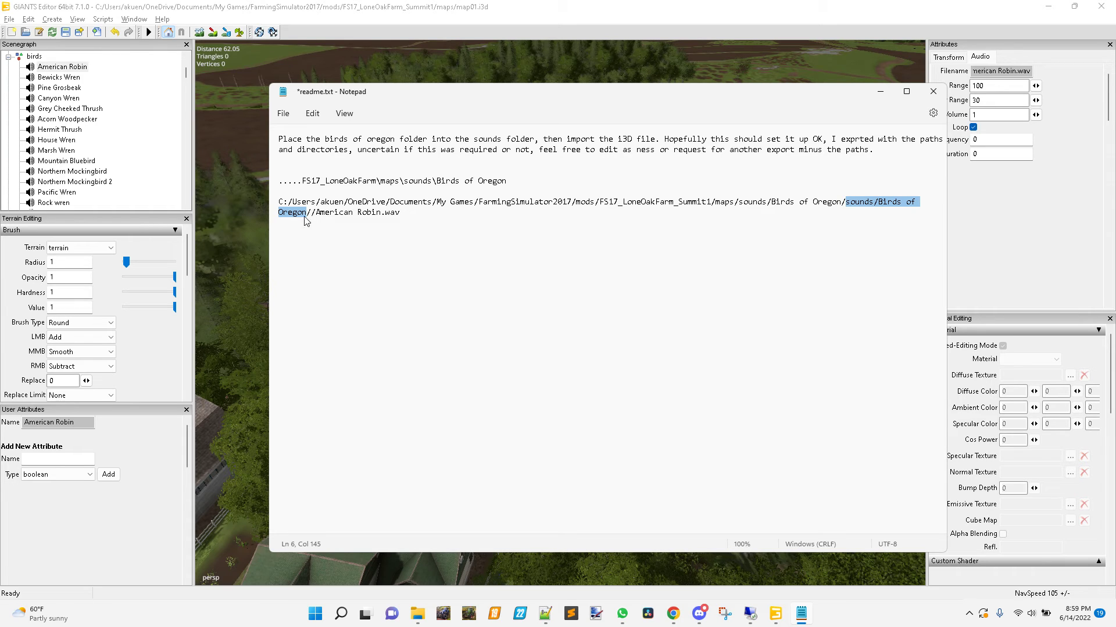
pyautogui.moveTo(186, 71)
pyautogui.mouseDown()
pyautogui.moveTo(187, 158)
pyautogui.moveTo(192, 69)
pyautogui.mouseUp()
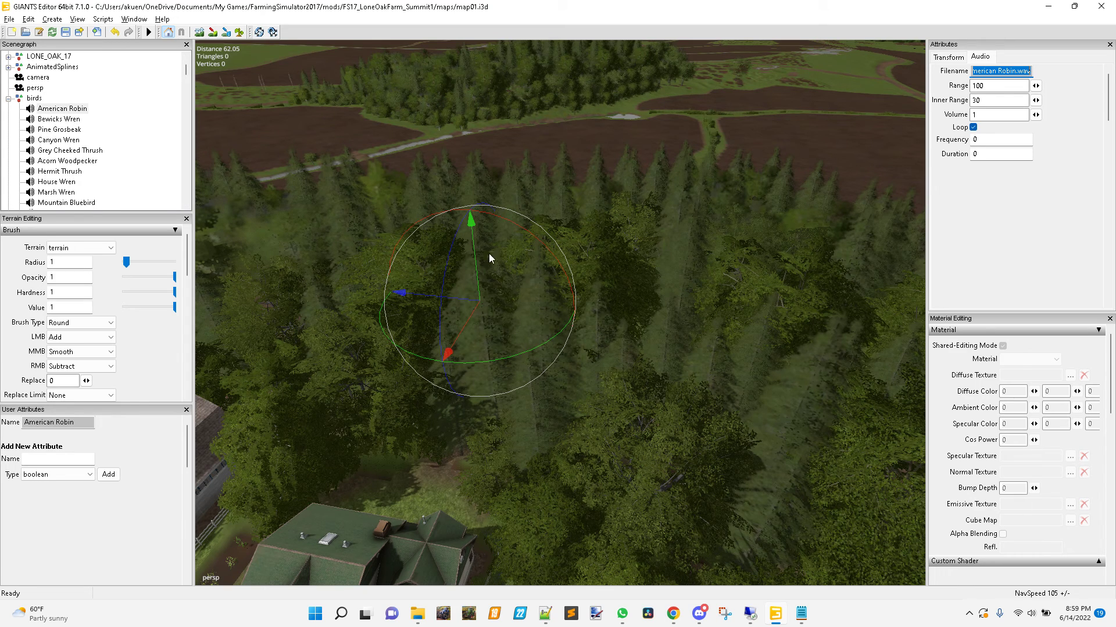
pyautogui.click(793, 617)
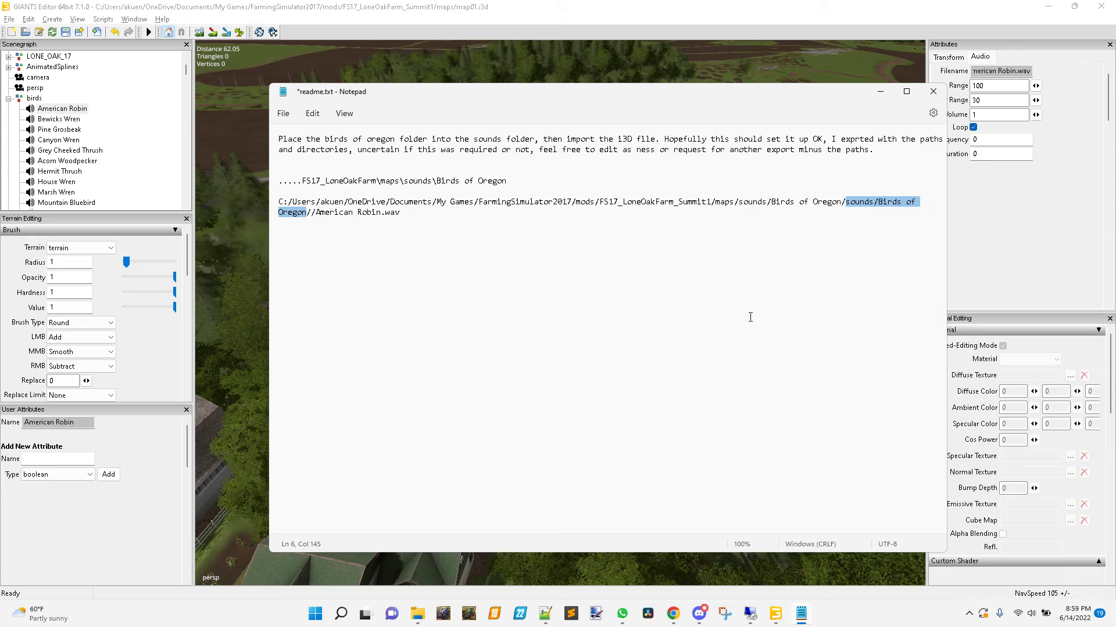
pyautogui.click(844, 217)
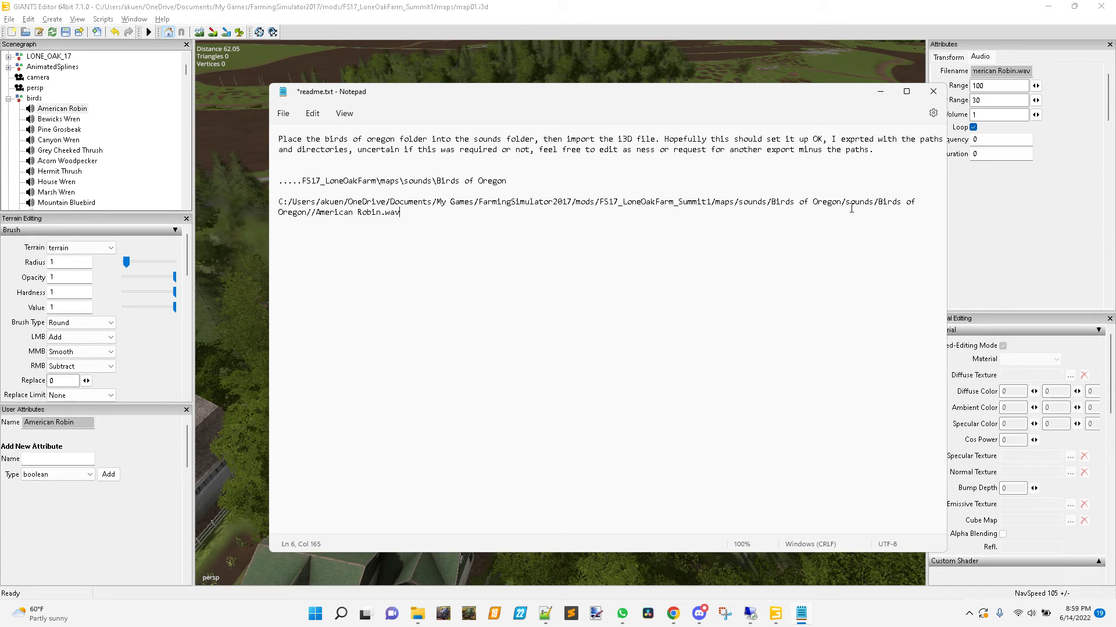
pyautogui.click(852, 208)
pyautogui.moveTo(863, 208); pyautogui.dragTo(922, 210)
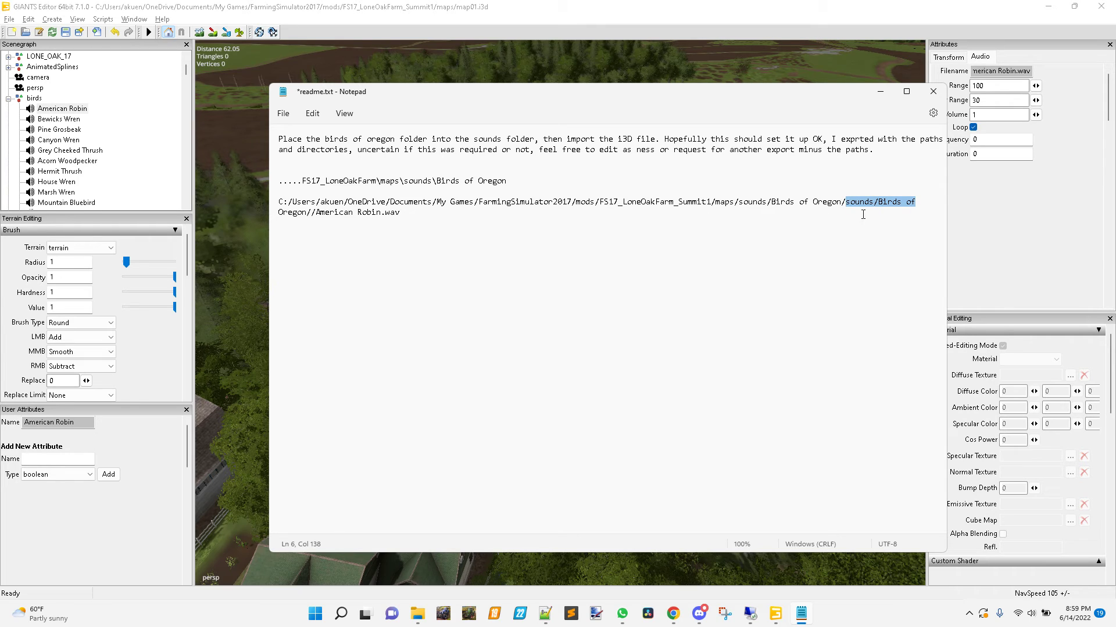
pyautogui.hotkey('ctrl', 'End')
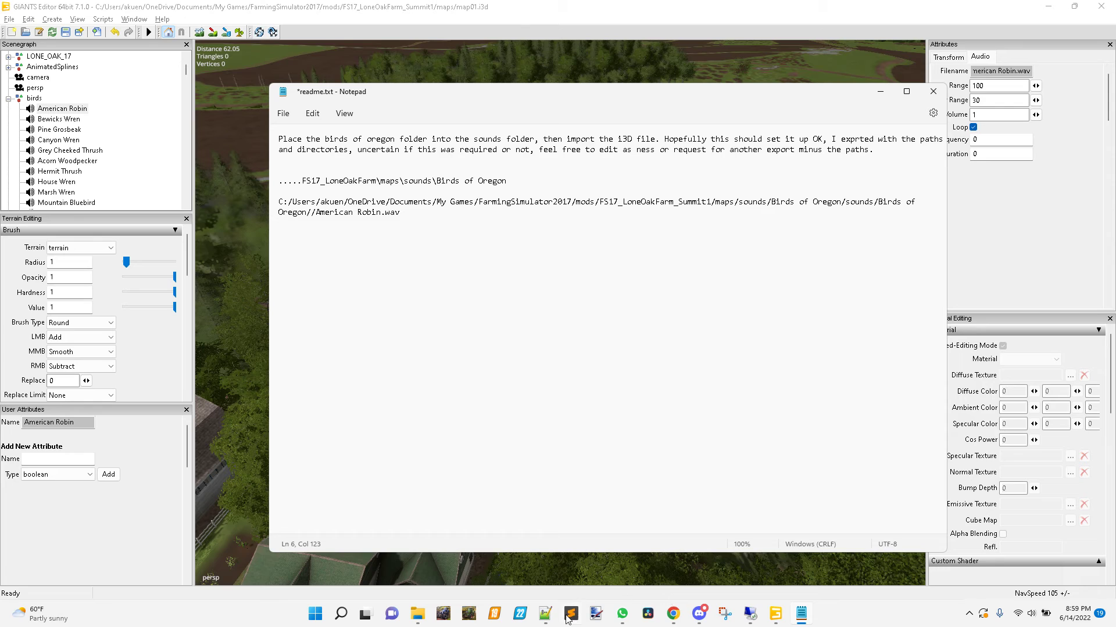
# - Create a folder named sounds inside the mod's maps\sounds\Birds of Oregon folder in File Explorer and open it
pyautogui.moveTo(414, 617)
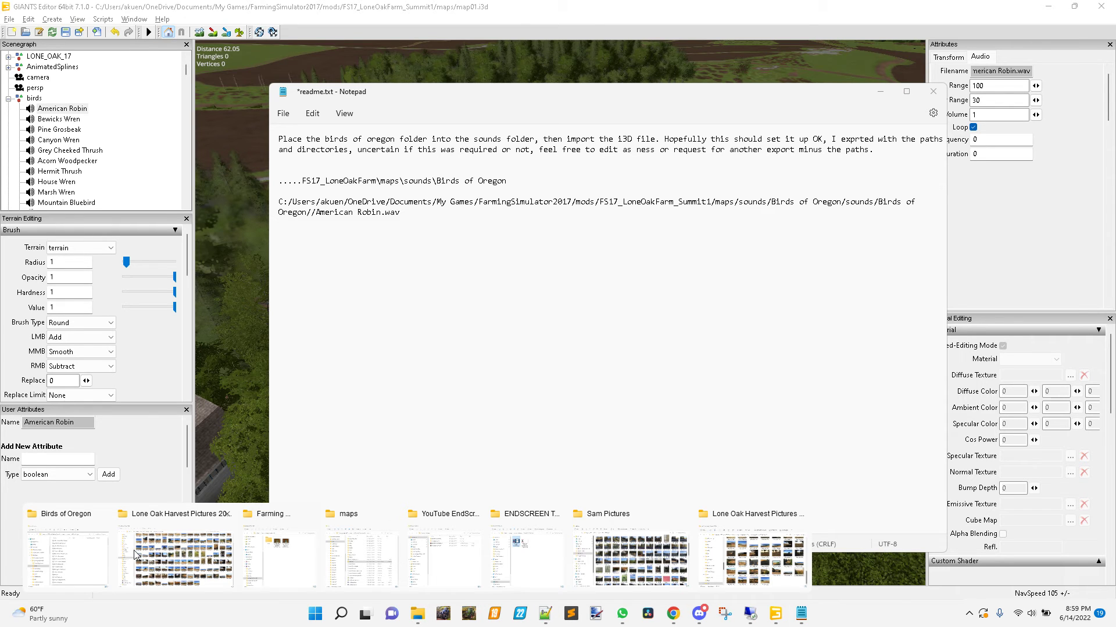
pyautogui.click(76, 546)
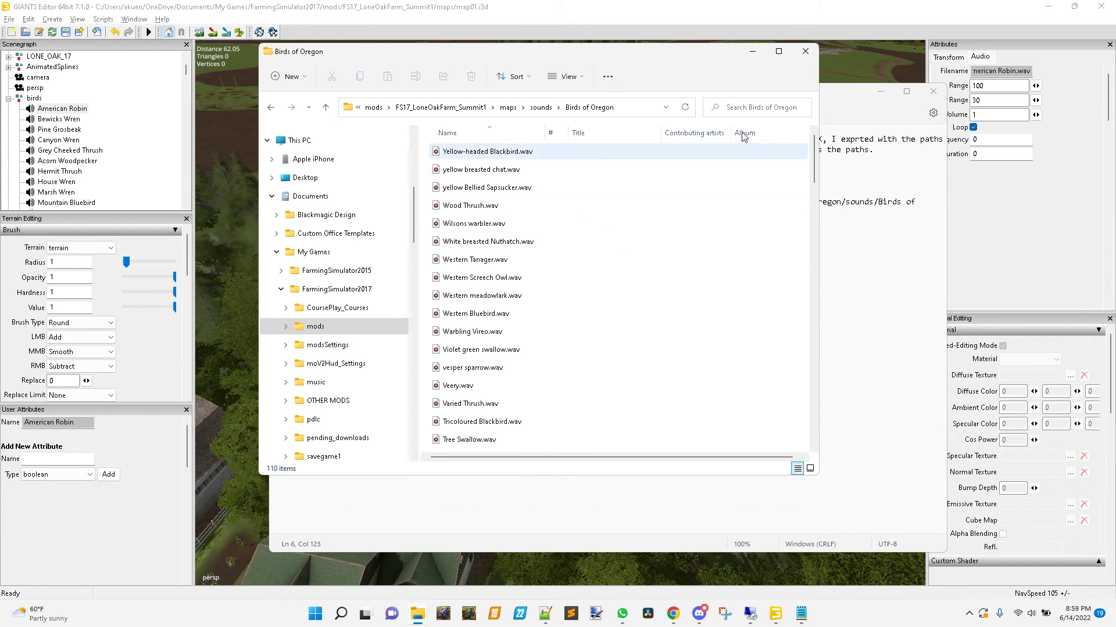
pyautogui.rightClick(811, 385)
pyautogui.moveTo(911, 482)
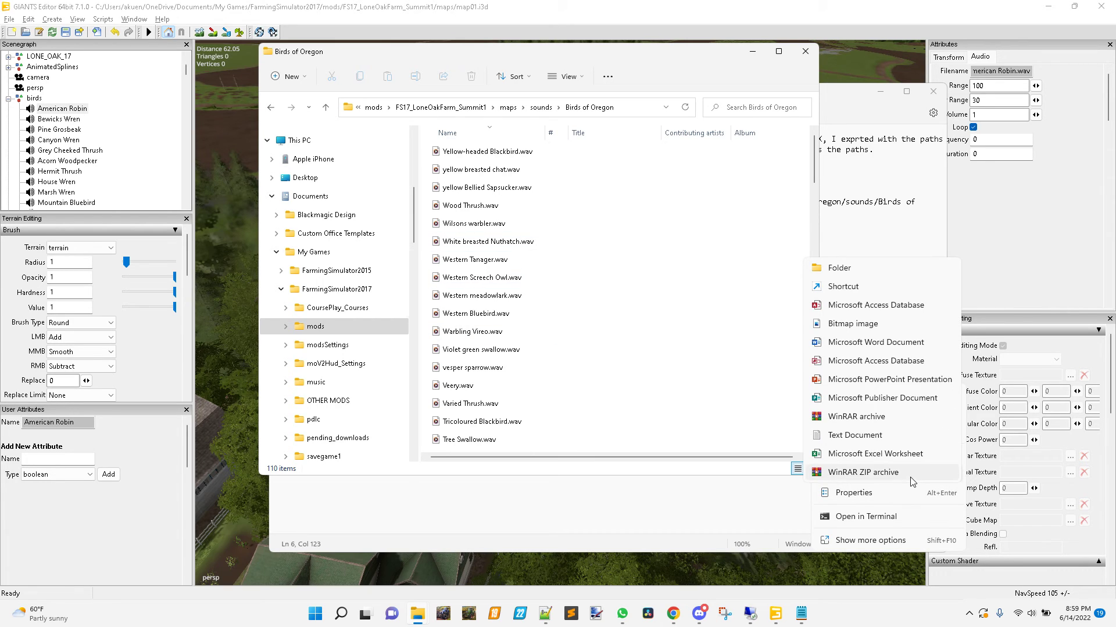
pyautogui.click(869, 277)
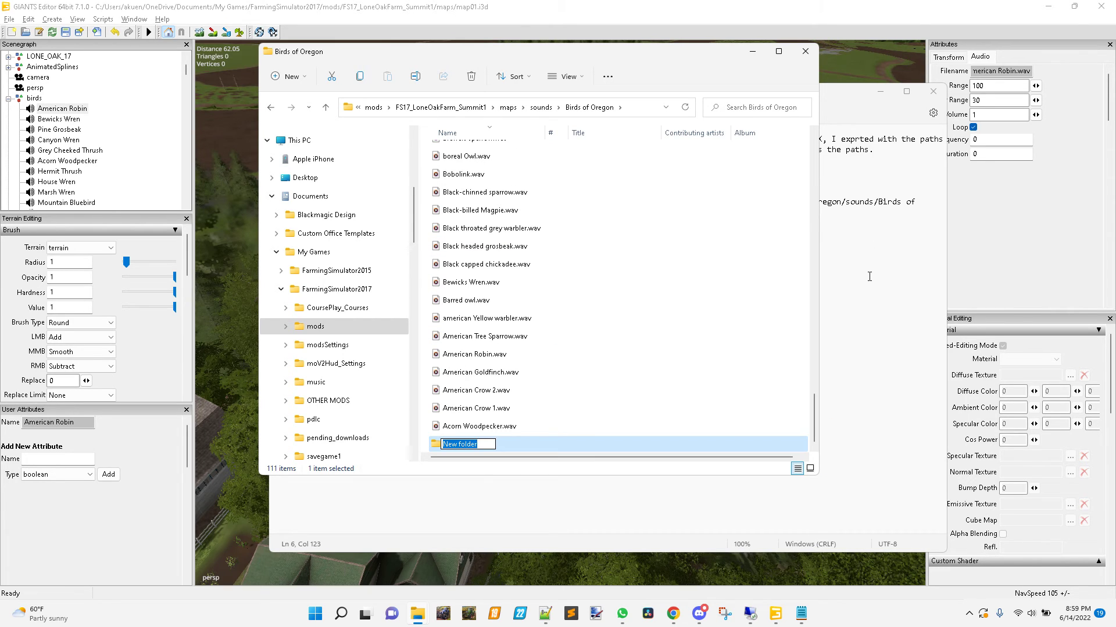
pyautogui.write('sounds')
pyautogui.press('Return')
pyautogui.press('Return')
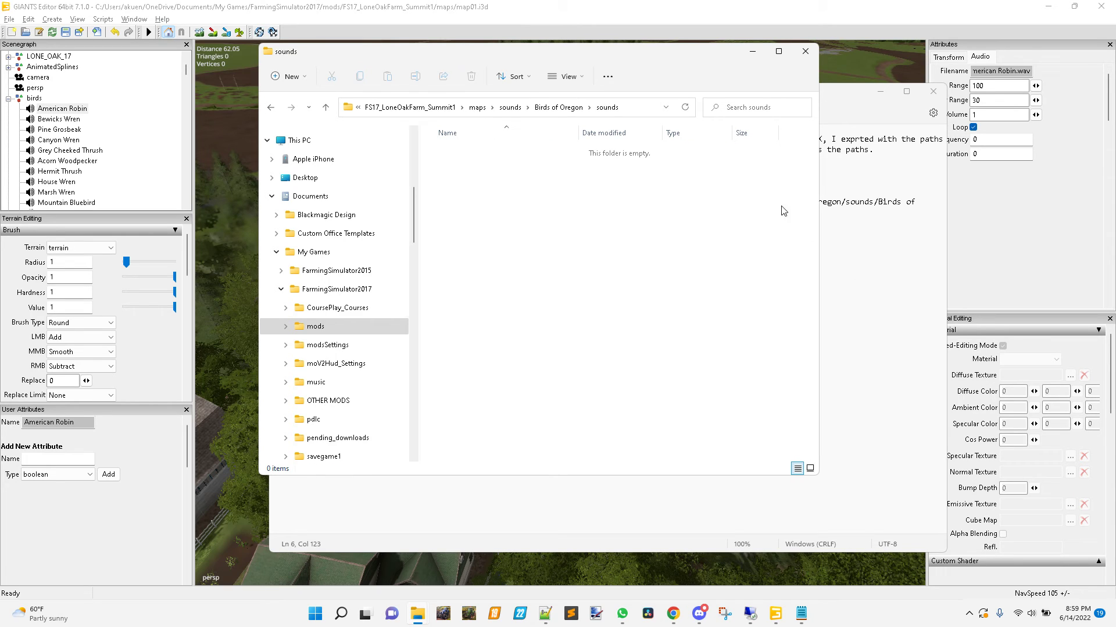
# - Create a folder inside the new sounds folder and name it Birds of Oregon
pyautogui.rightClick(475, 251)
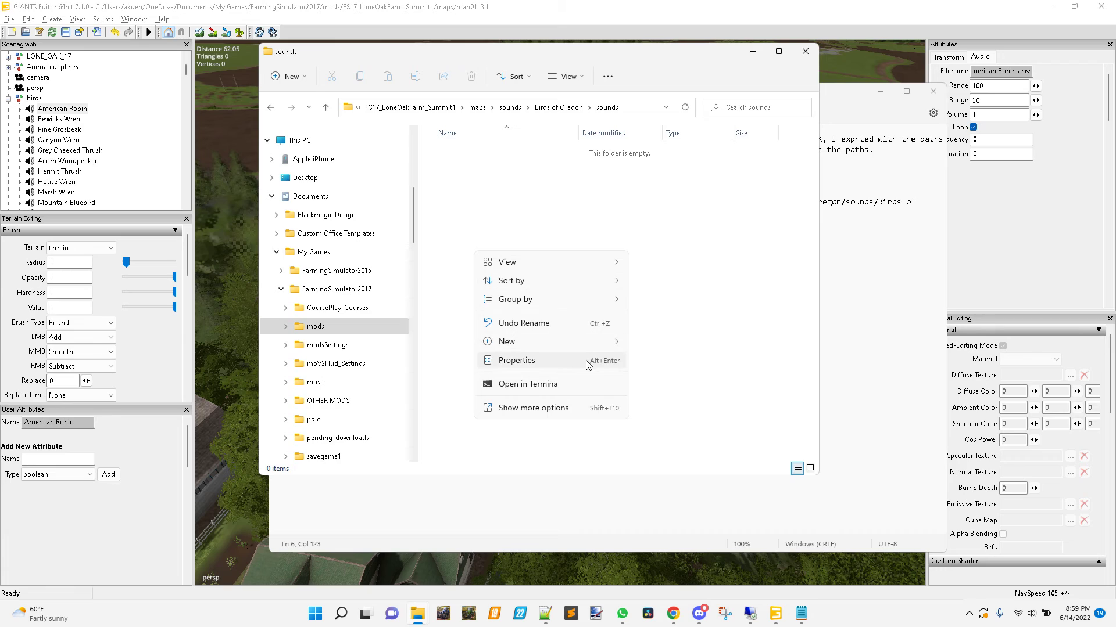
pyautogui.moveTo(588, 344)
pyautogui.click(691, 347)
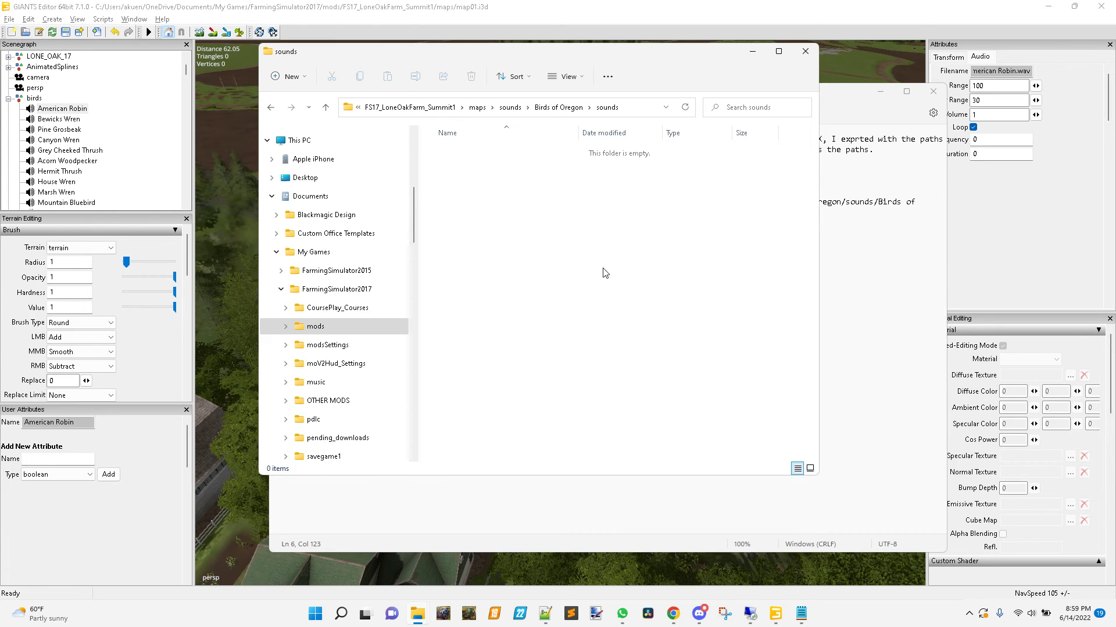
pyautogui.write('Birds of Oreong')
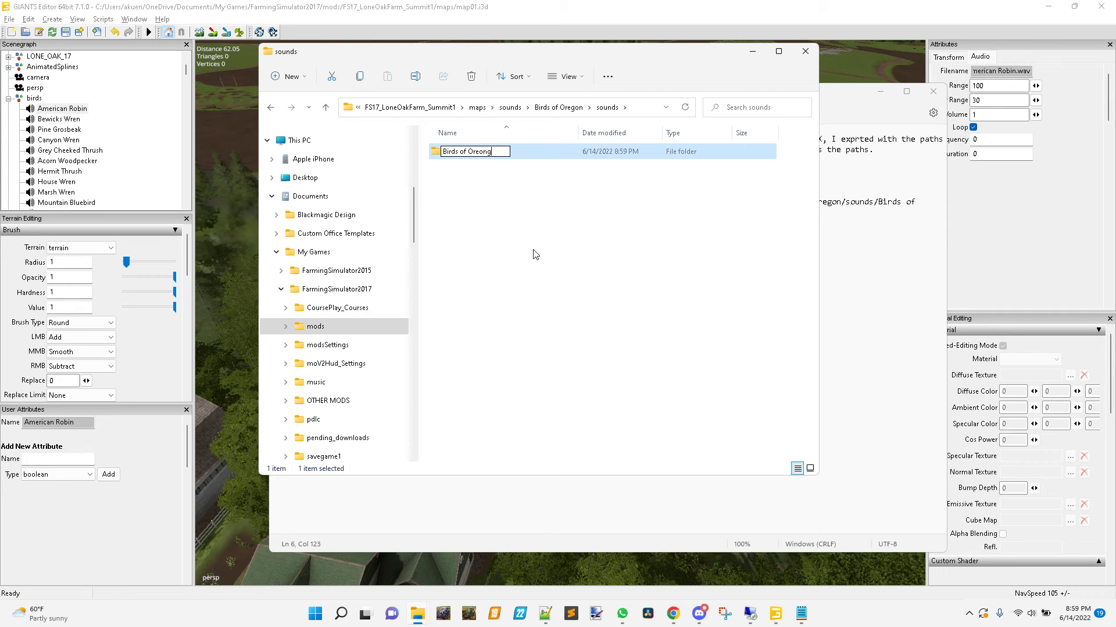
pyautogui.press('Return')
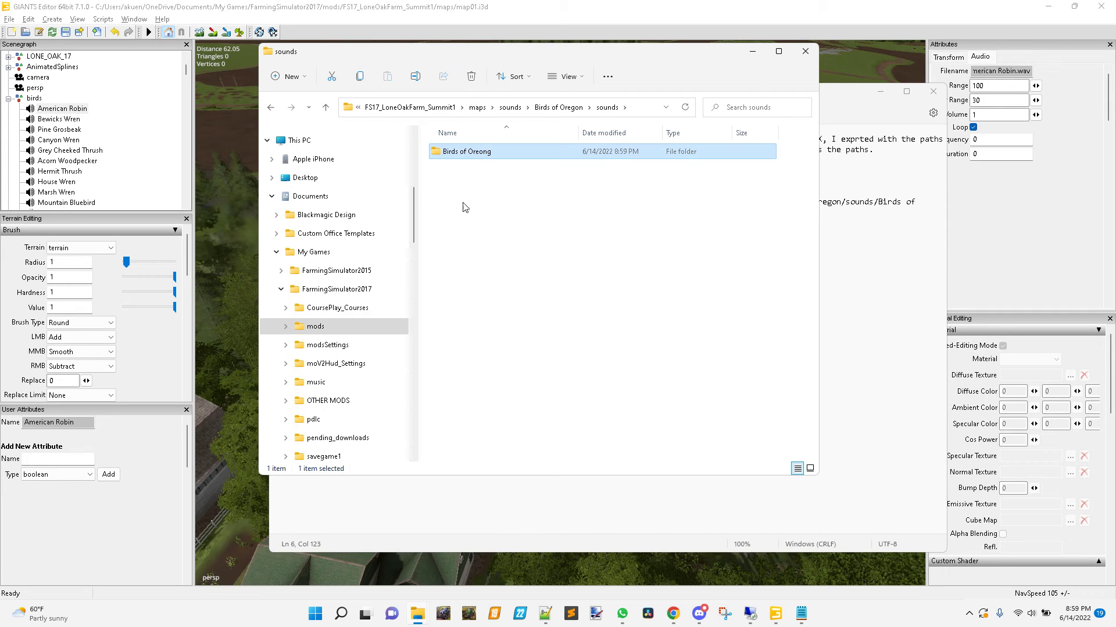
pyautogui.click(471, 156)
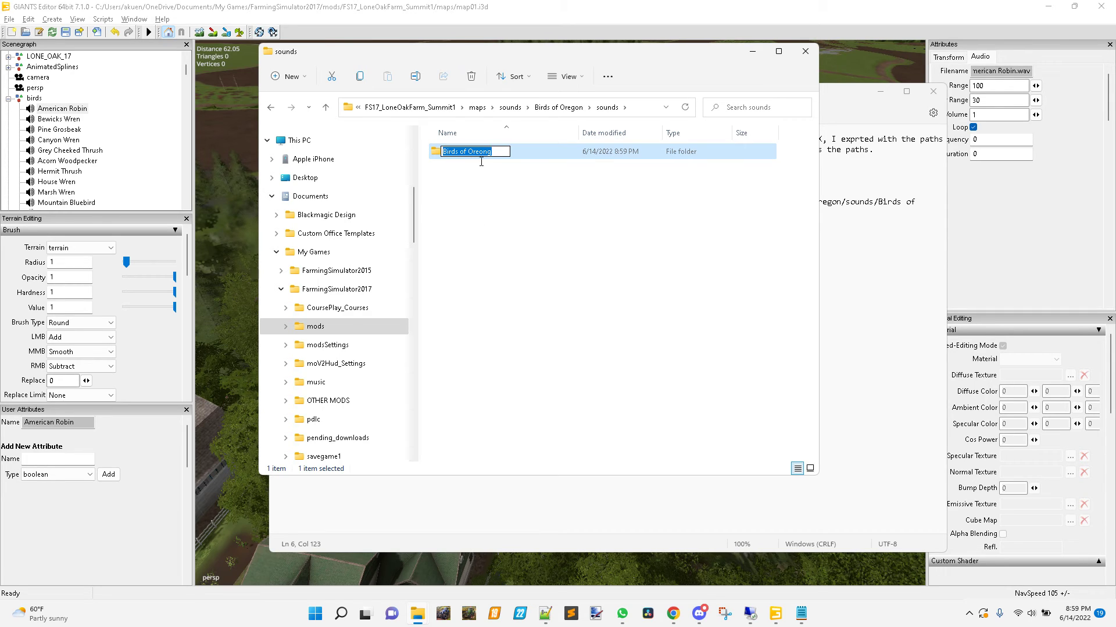
pyautogui.moveTo(480, 153); pyautogui.dragTo(512, 156)
pyautogui.write('gon')
pyautogui.press('Return')
pyautogui.click(524, 167)
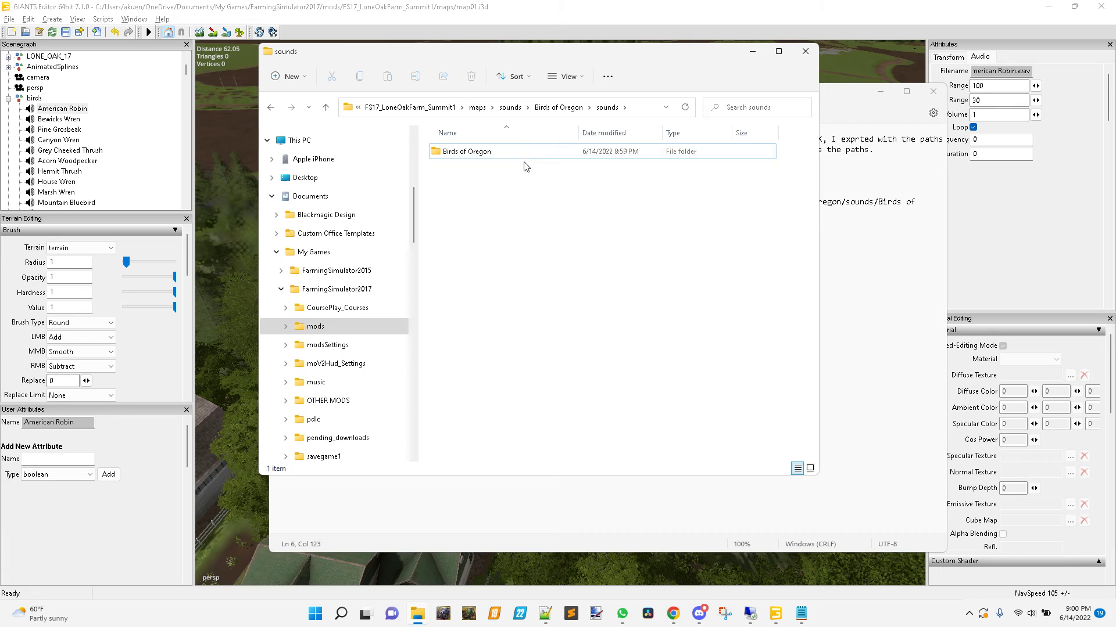
# - Go back up to the mod's maps folder and reopen the original sounds\Birds of Oregon folder holding the bird sound files
pyautogui.click(509, 111)
pyautogui.click(477, 108)
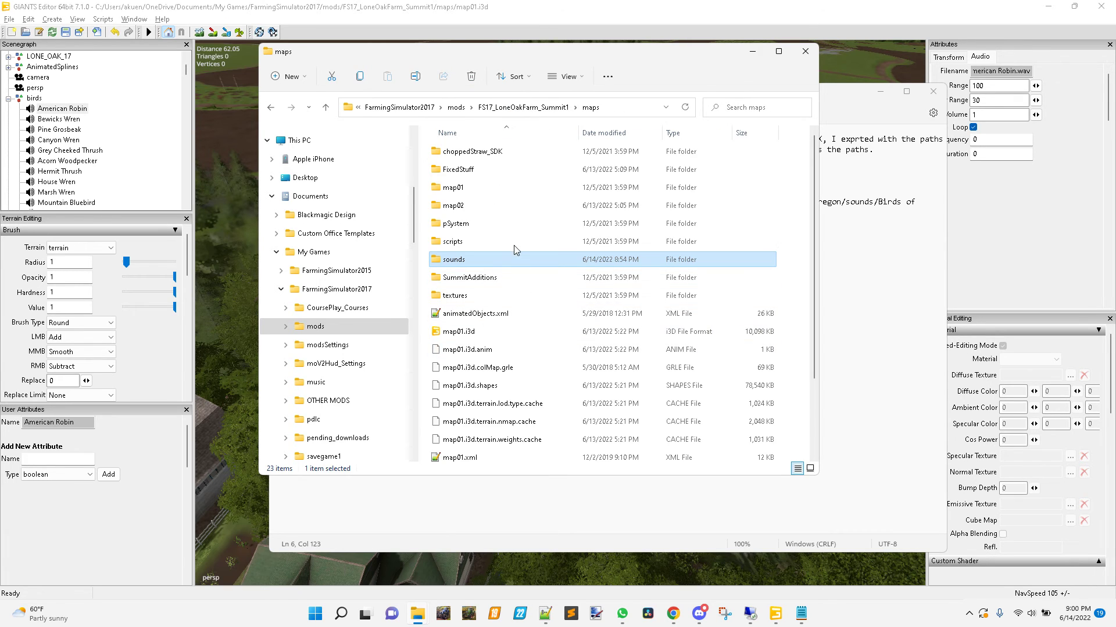
pyautogui.doubleClick(452, 260)
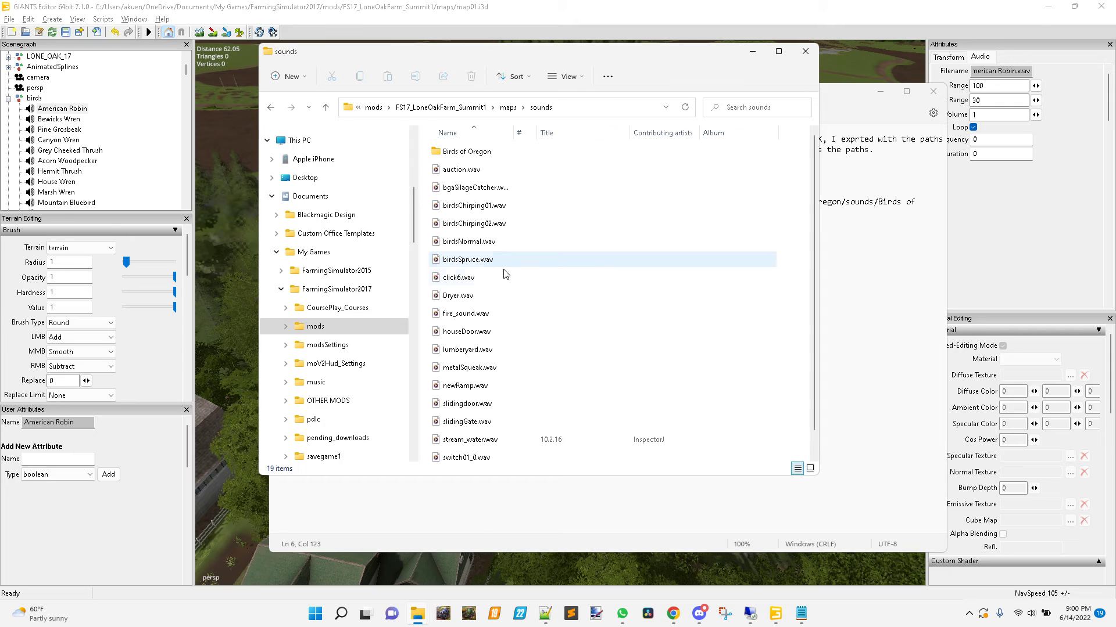
pyautogui.click(465, 154)
pyautogui.doubleClick(465, 153)
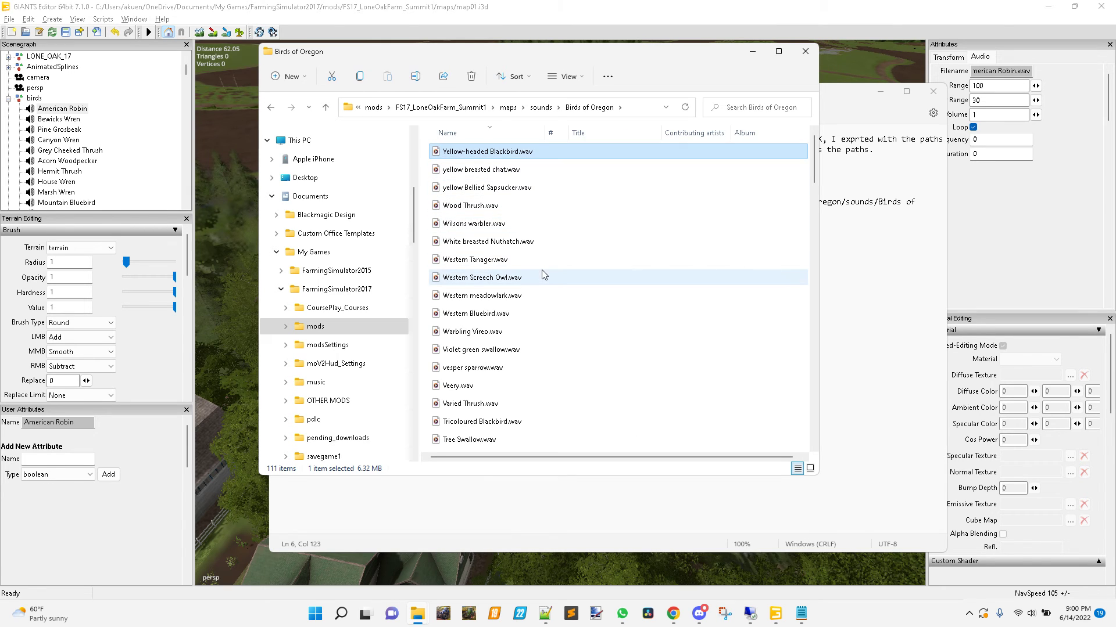
# - Move every bird sound file and LoneOakBirds.i3d from maps\sounds\Birds of Oregon into its nested sounds\Birds of Oregon folder
pyautogui.scroll(-15, 597, 361)
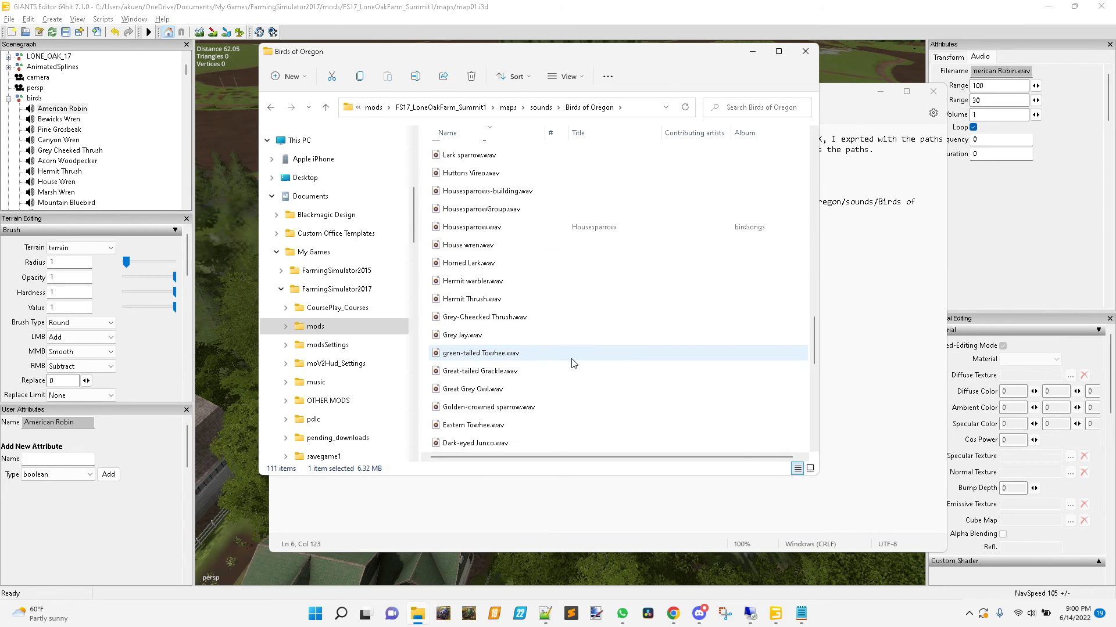
pyautogui.scroll(-13, 571, 364)
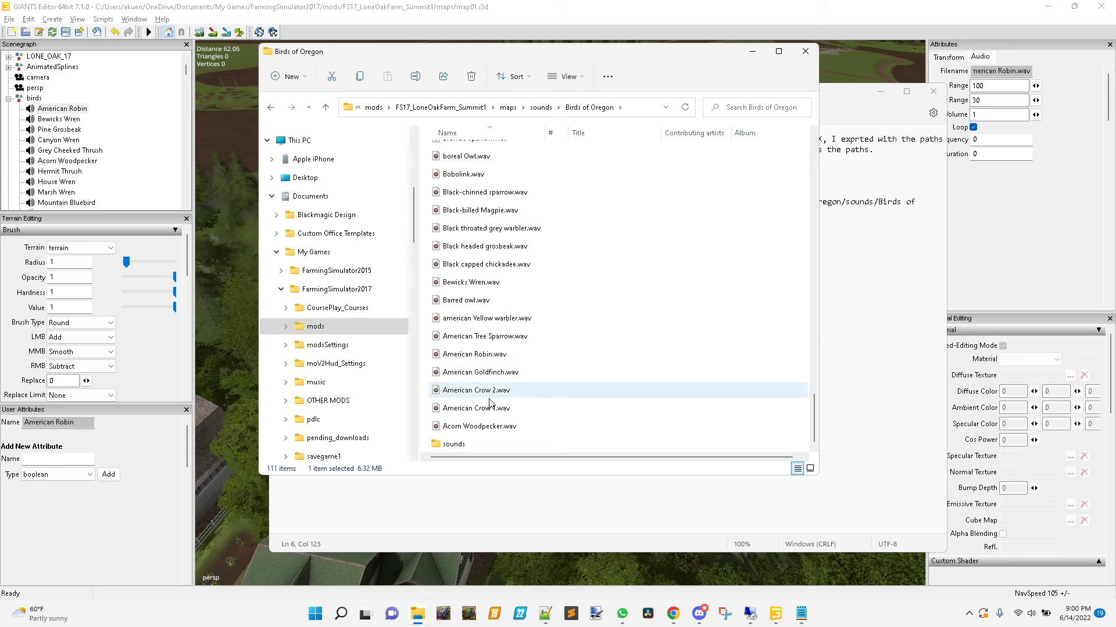
pyautogui.keyDown('shift'); pyautogui.click(477, 428); pyautogui.keyUp('shift')
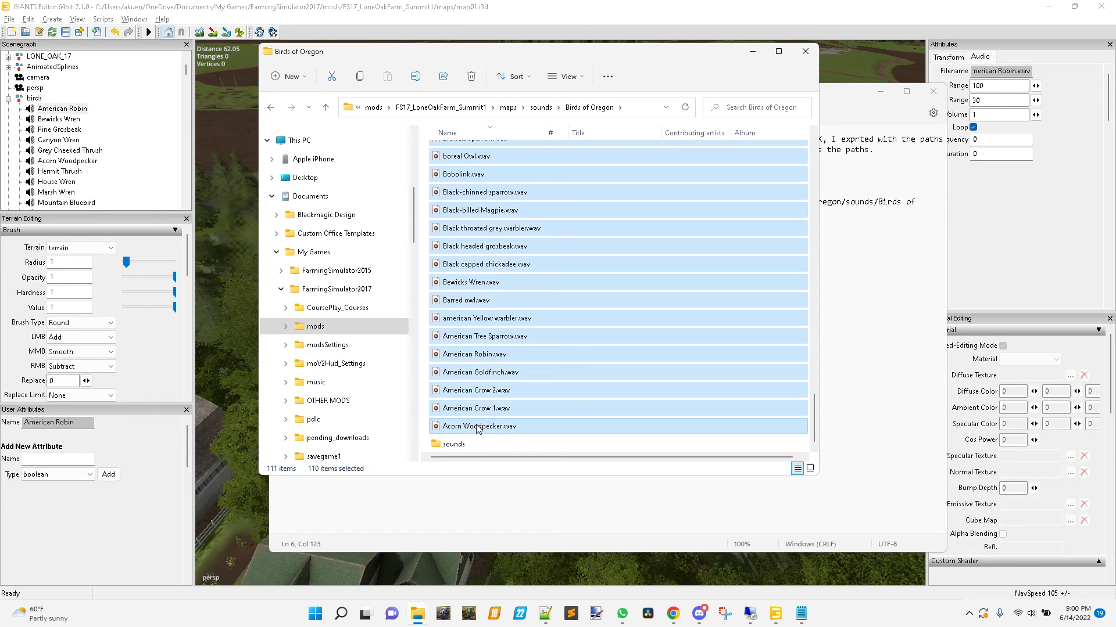
pyautogui.scroll(8, 518, 339)
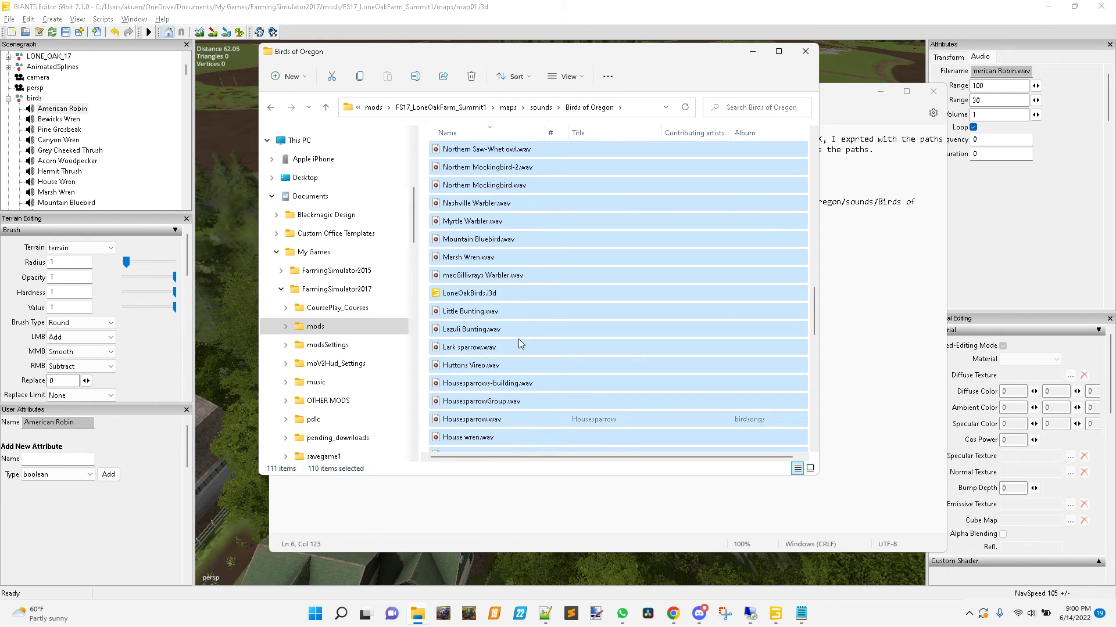
pyautogui.scroll(12, 518, 339)
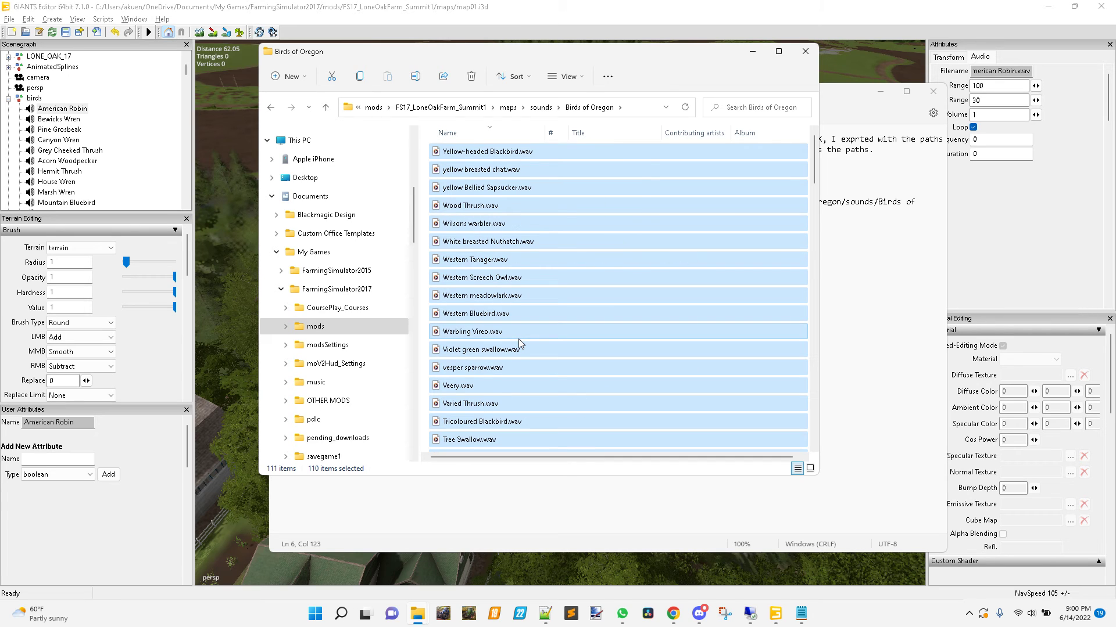
pyautogui.scroll(-10, 518, 340)
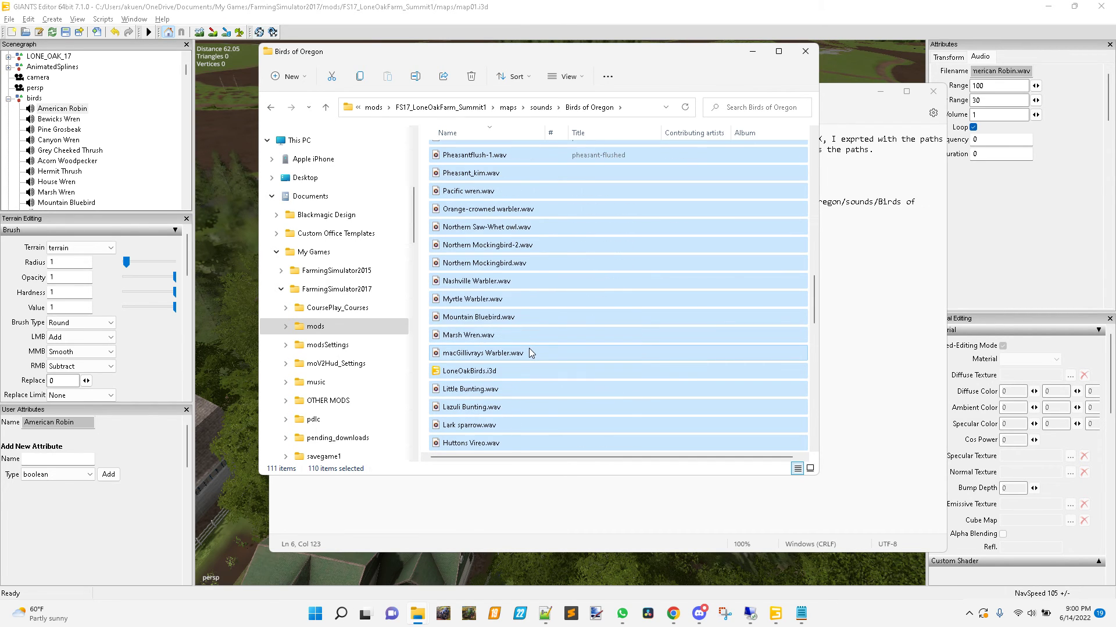
pyautogui.scroll(-15, 528, 348)
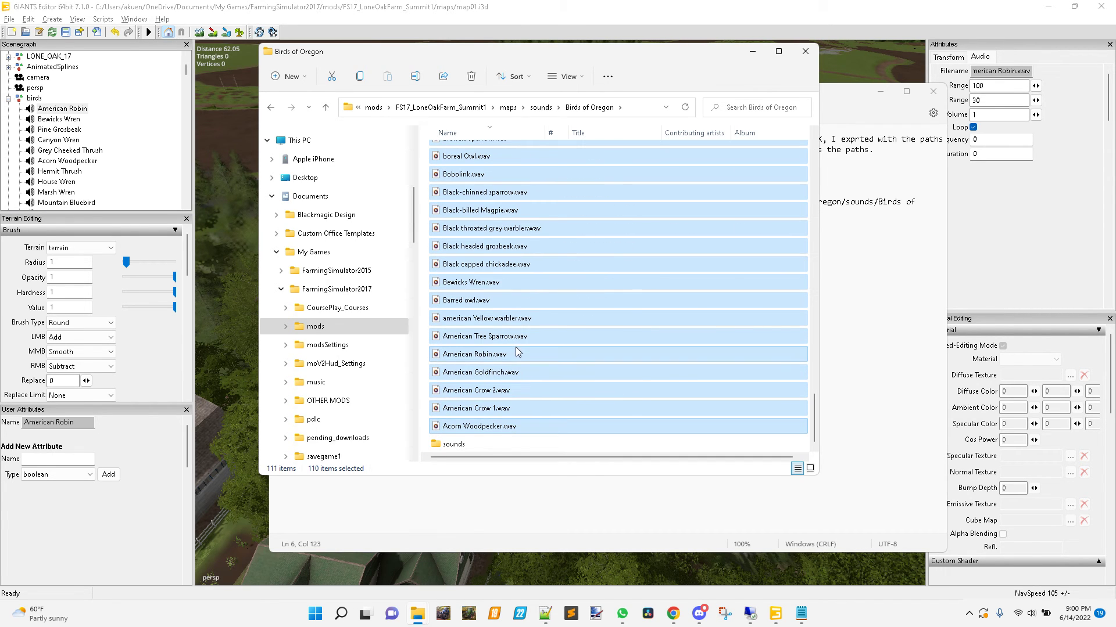
pyautogui.click(470, 444)
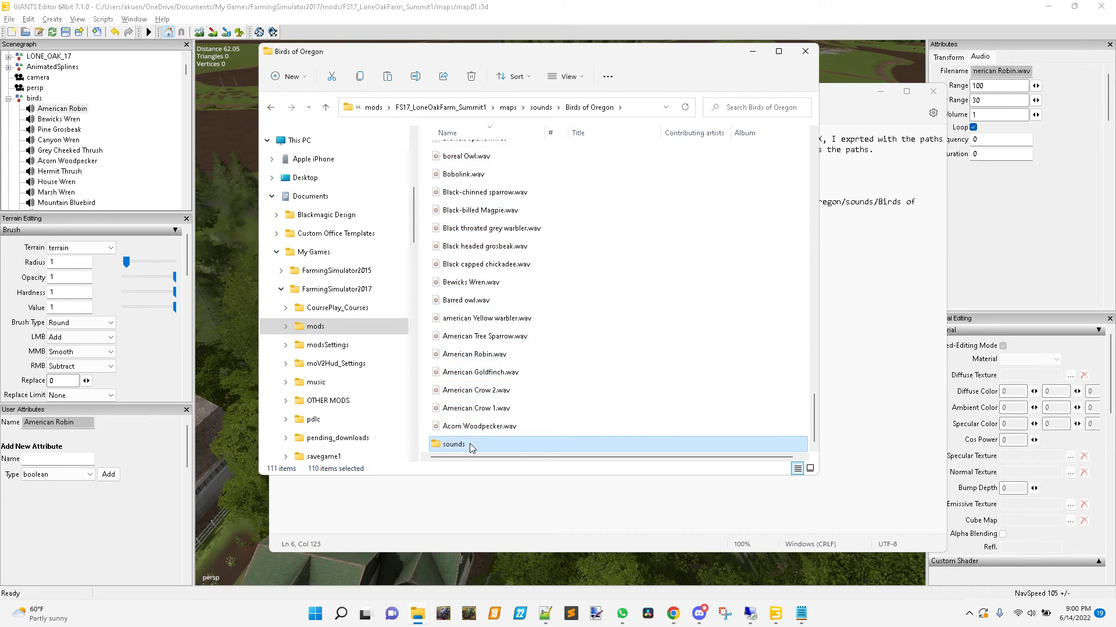
pyautogui.doubleClick(470, 443)
pyautogui.doubleClick(464, 155)
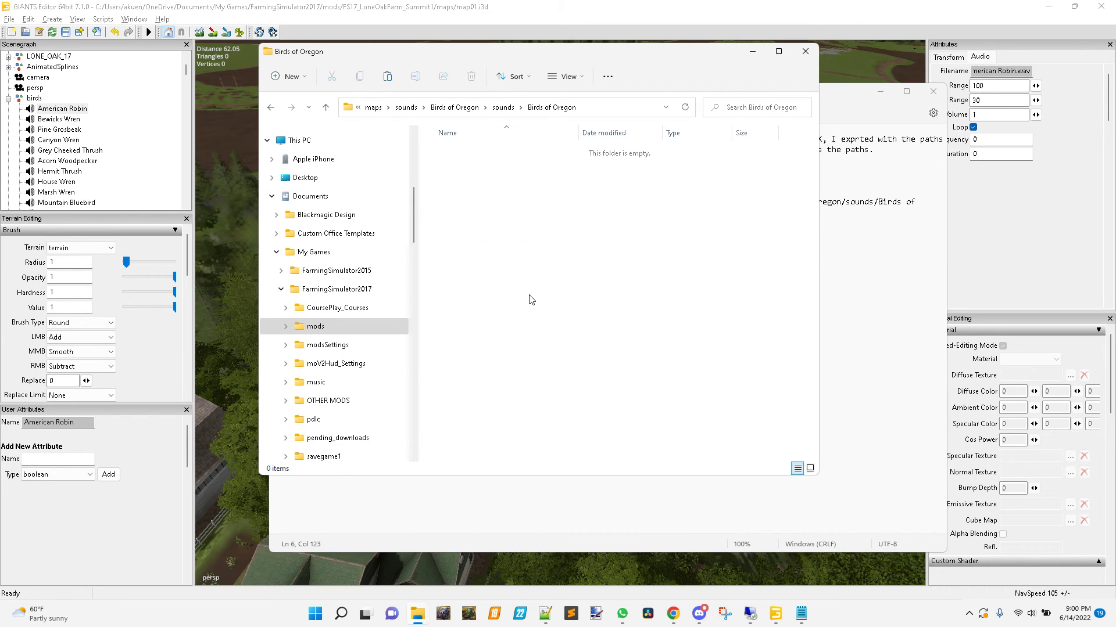
pyautogui.hotkey('ctrl', 'v')
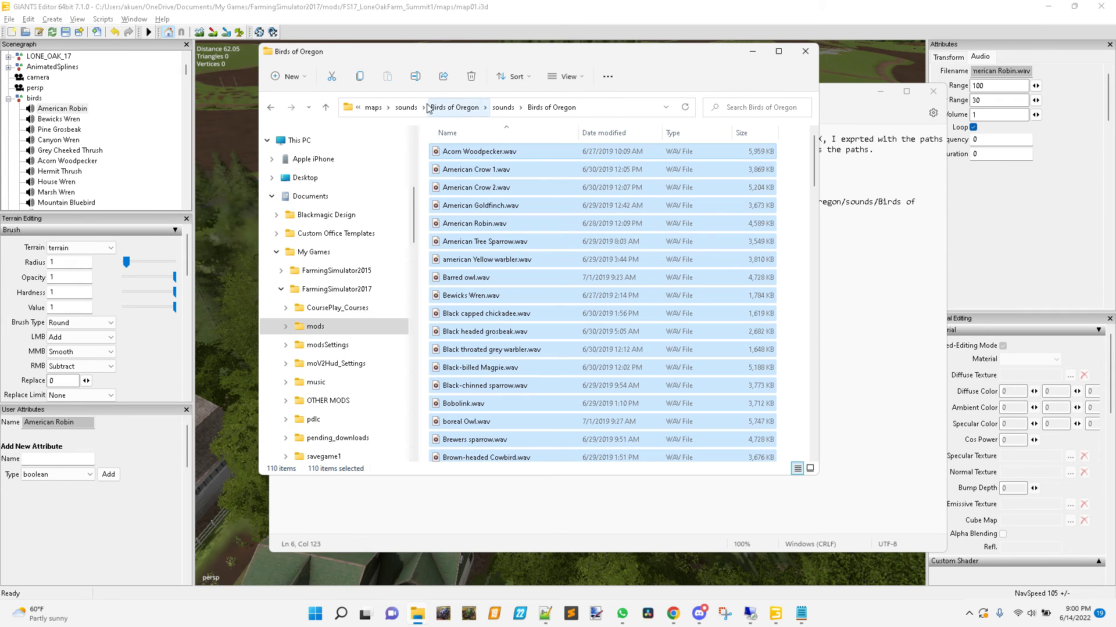
# - Go back to maps\sounds and reopen the nested Birds of Oregon folder to check the moved files with full names readable
pyautogui.click(405, 107)
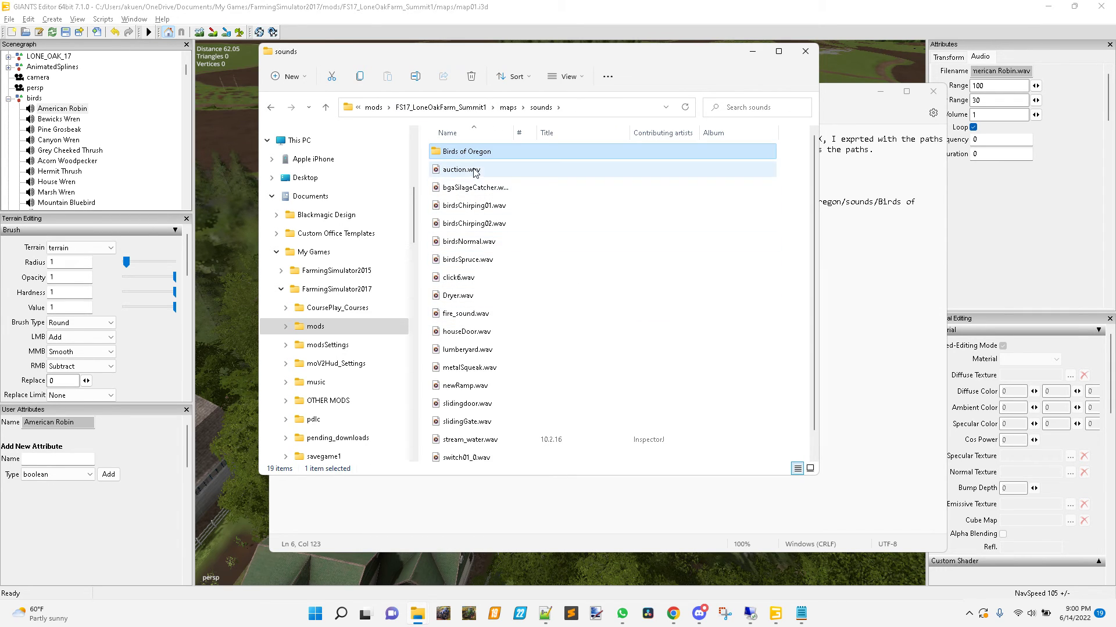
pyautogui.doubleClick(454, 153)
pyautogui.doubleClick(454, 155)
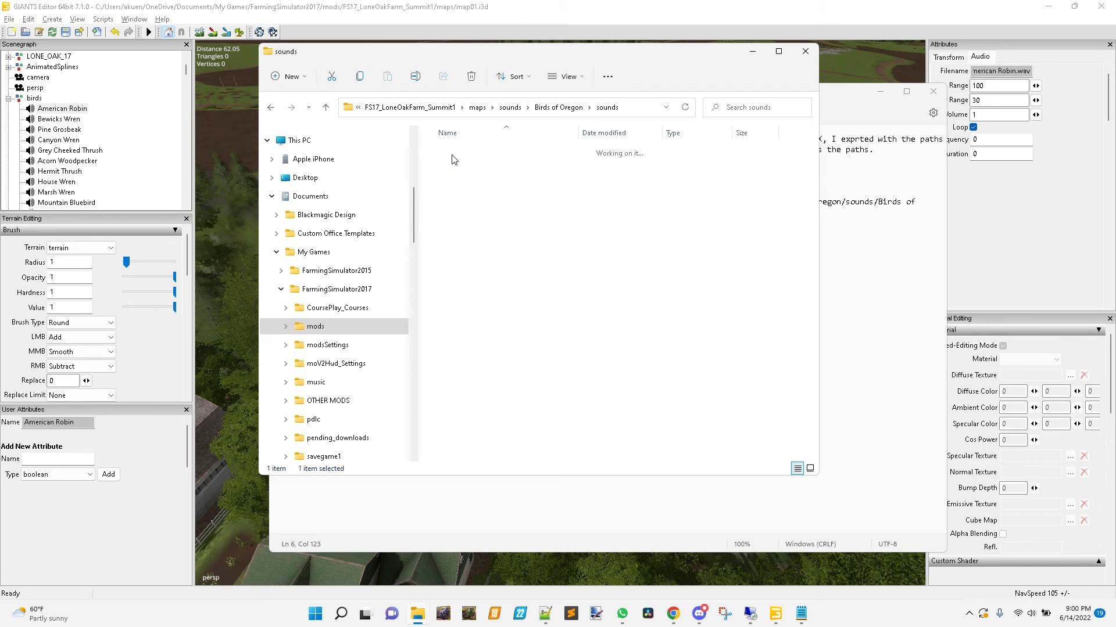
pyautogui.doubleClick(459, 153)
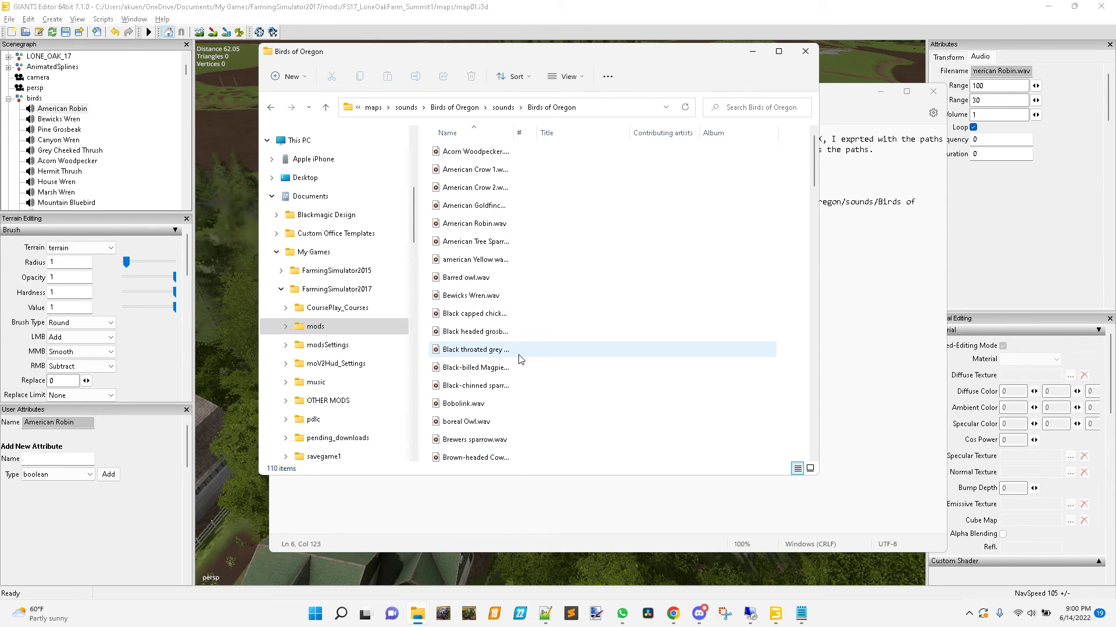
pyautogui.doubleClick(521, 140)
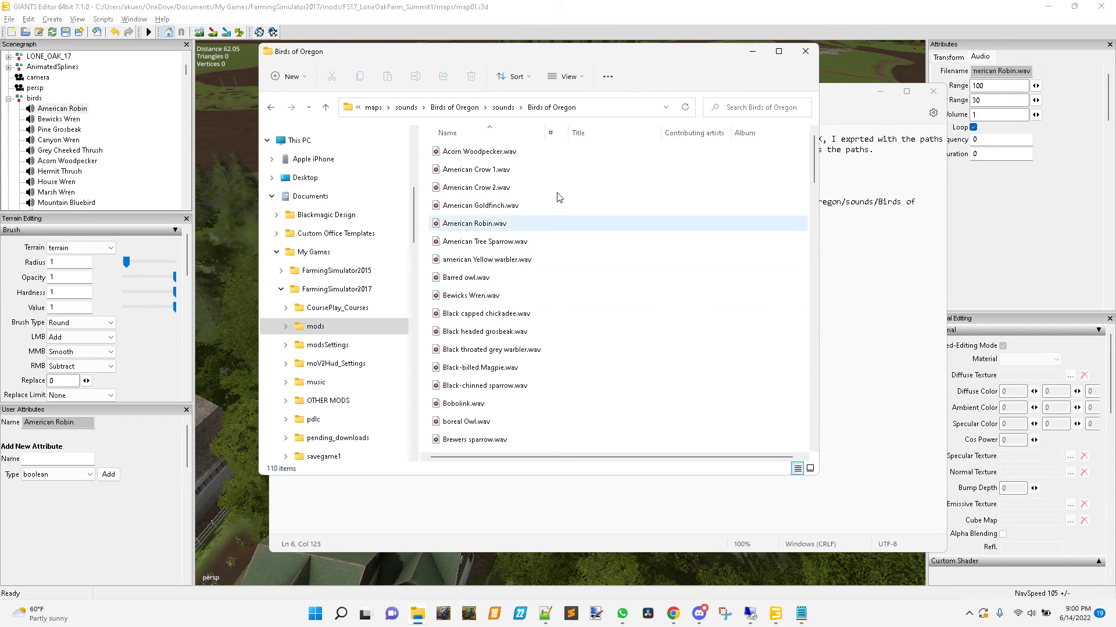
# - Switch to GIANTS Editor, view the American Robin's transform attributes, and show the audio sources in the viewport
pyautogui.click(691, 15)
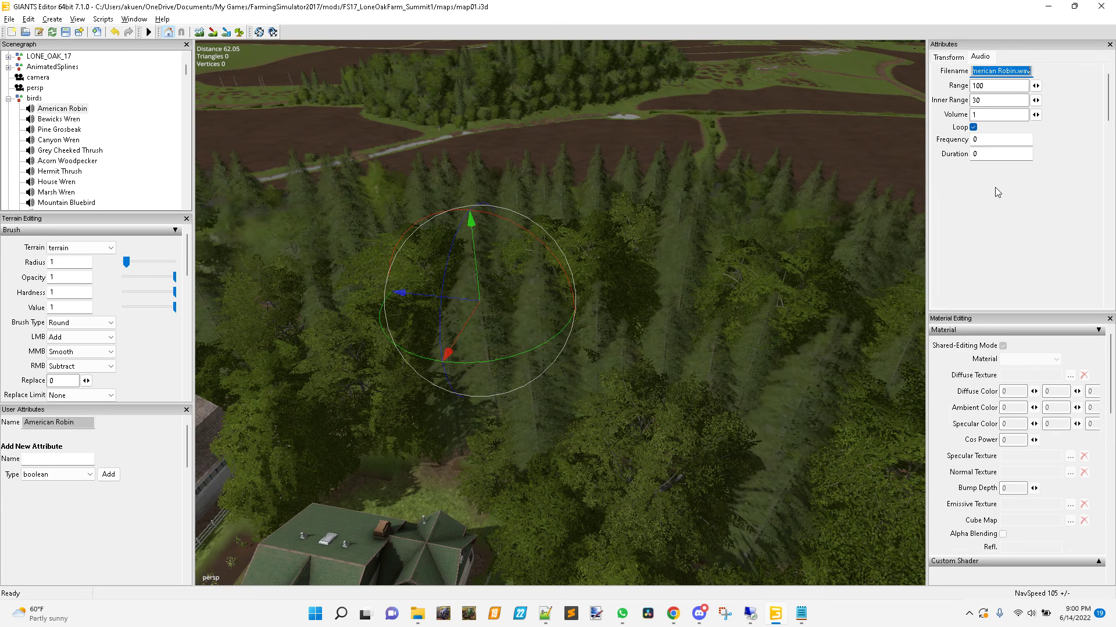
pyautogui.click(955, 59)
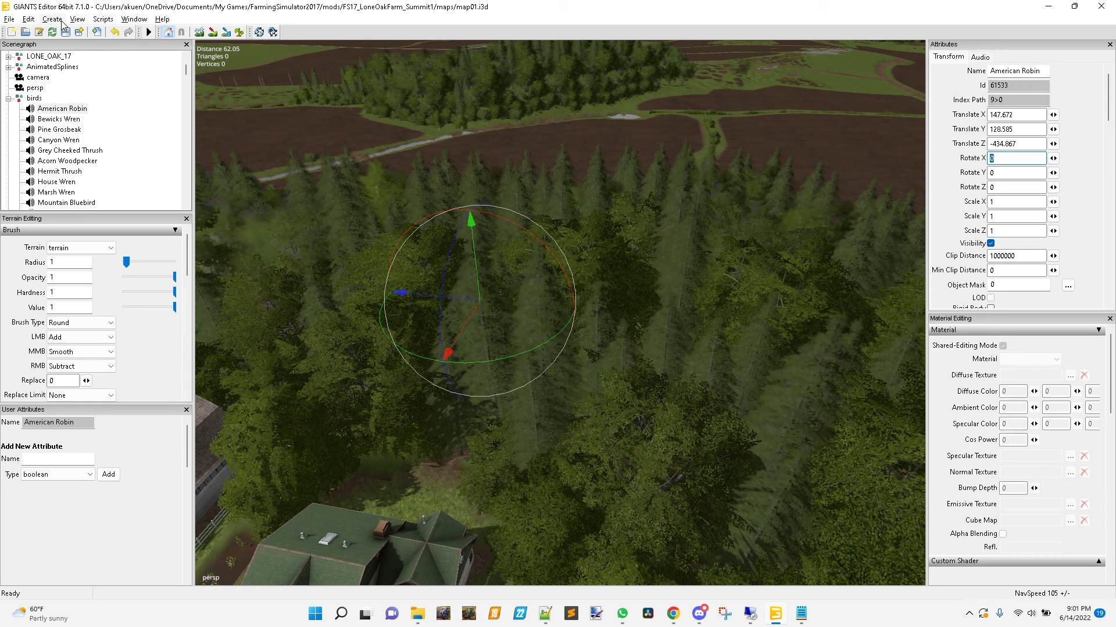
pyautogui.click(83, 20)
pyautogui.moveTo(146, 98)
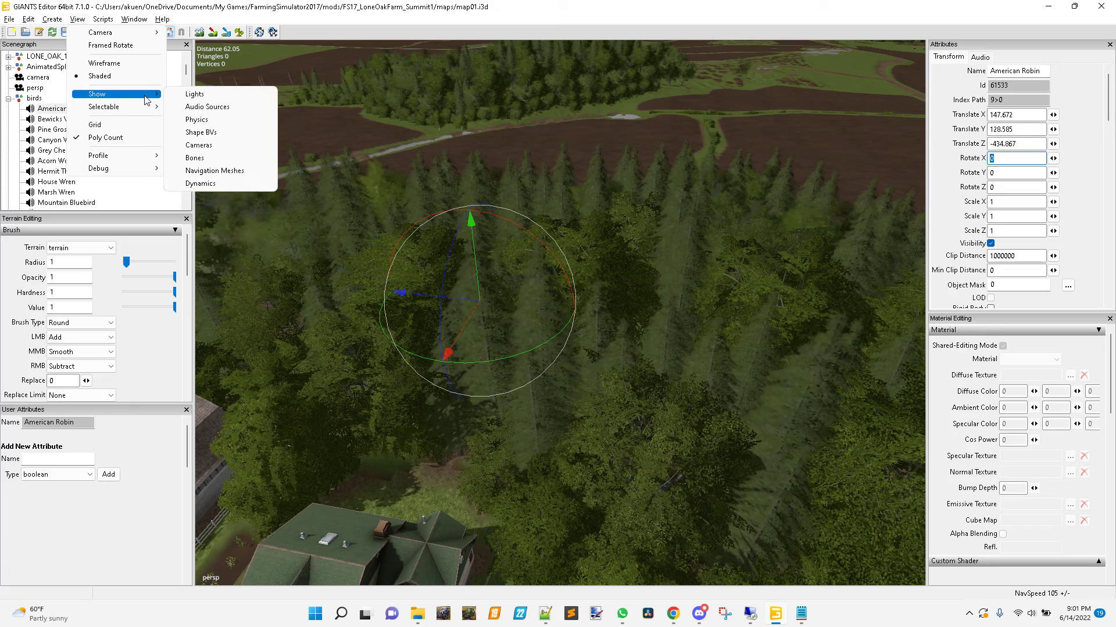
pyautogui.click(222, 106)
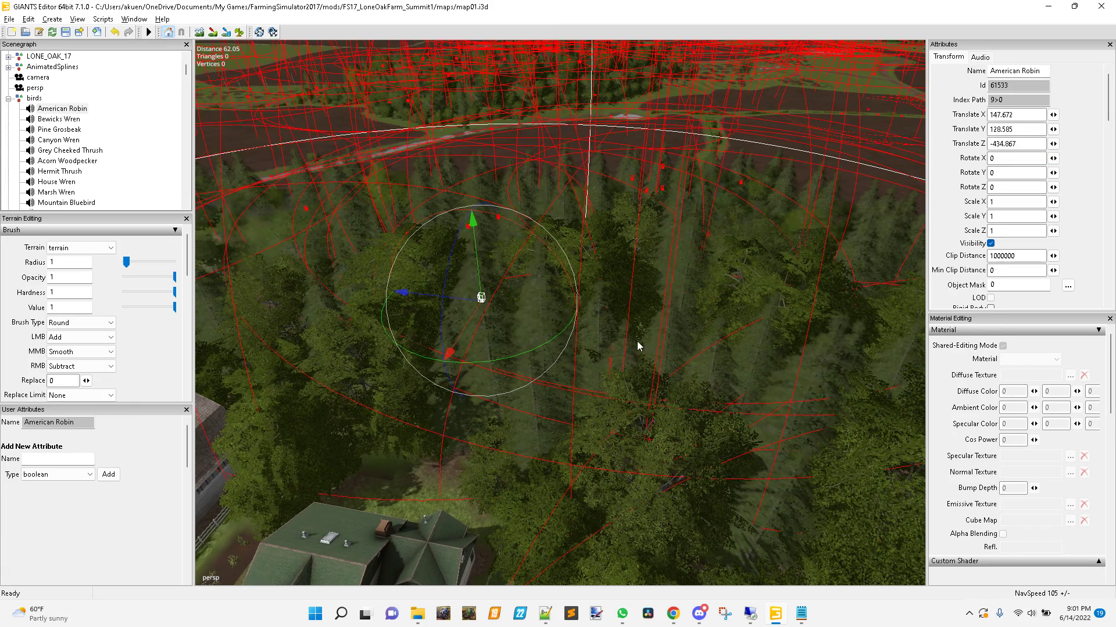
# - Inspect the American Robin audio source and its range in the viewport, and start playback to listen to it
pyautogui.keyDown('alt'); pyautogui.moveTo(637, 343); pyautogui.dragTo(592, 314); pyautogui.keyUp('alt')
pyautogui.scroll(-3, 659, 345)
pyautogui.scroll(-8, 660, 349)
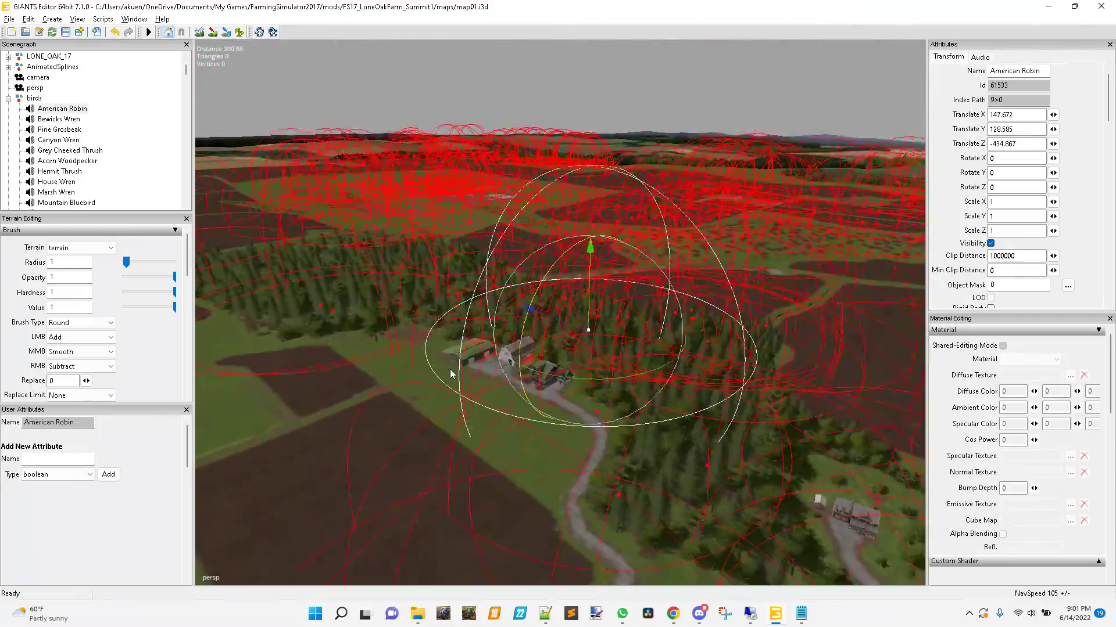
pyautogui.keyDown('alt'); pyautogui.moveTo(660, 350); pyautogui.dragTo(540, 357); pyautogui.keyUp('alt')
pyautogui.keyDown('alt'); pyautogui.moveTo(540, 357); pyautogui.dragTo(793, 300, button='right'); pyautogui.keyUp('alt')
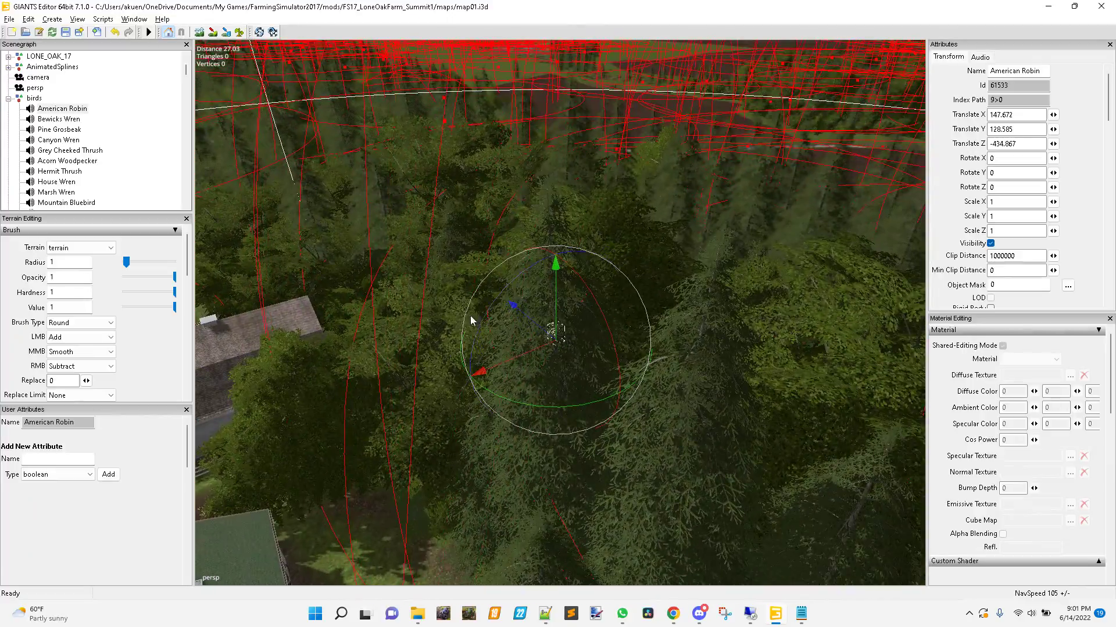
pyautogui.keyDown('alt'); pyautogui.moveTo(470, 321); pyautogui.dragTo(556, 356, button='right'); pyautogui.keyUp('alt')
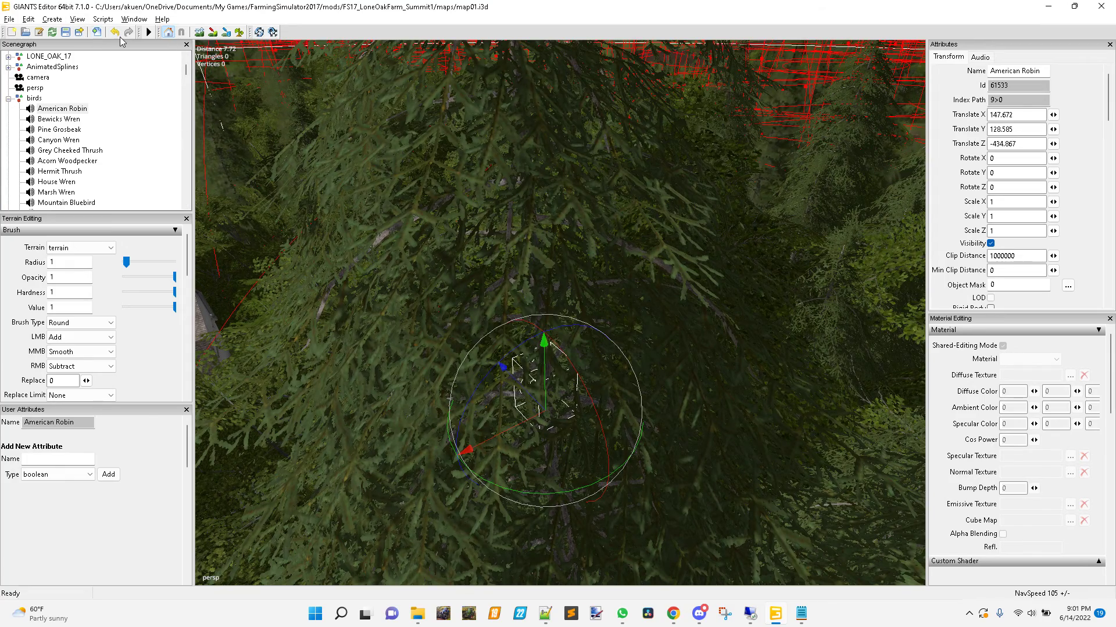
pyautogui.click(149, 32)
pyautogui.keyDown('alt'); pyautogui.moveTo(596, 281); pyautogui.dragTo(595, 275); pyautogui.keyUp('alt')
pyautogui.scroll(-10, 677, 276)
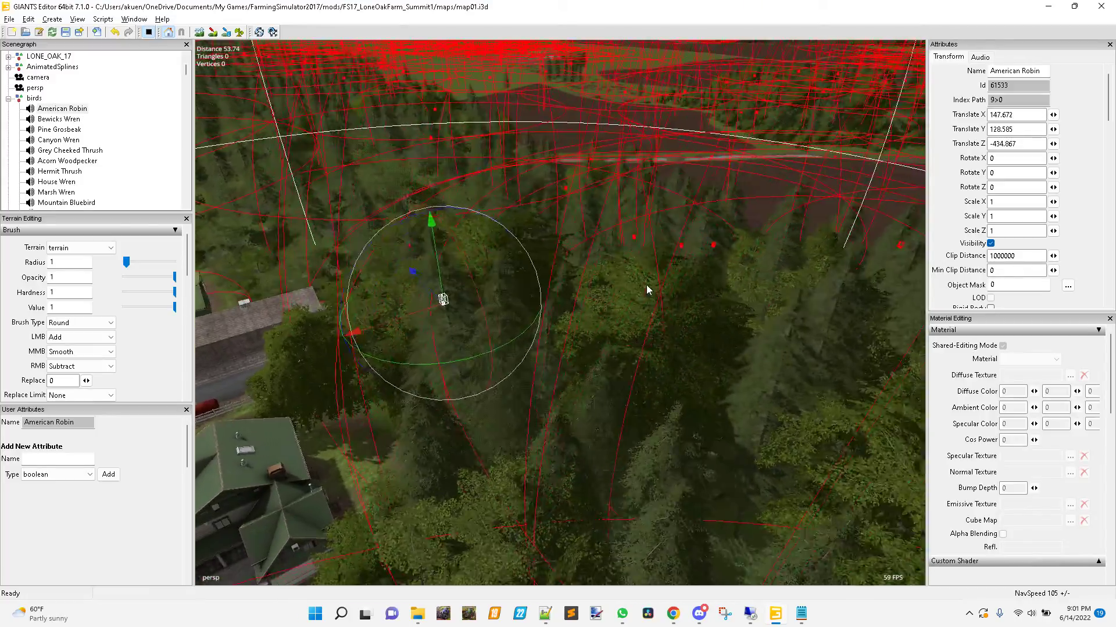
# - Select the Starling4 audio source in the trees and check its audio attributes
pyautogui.keyDown('alt'); pyautogui.moveTo(648, 289); pyautogui.dragTo(601, 298); pyautogui.keyUp('alt')
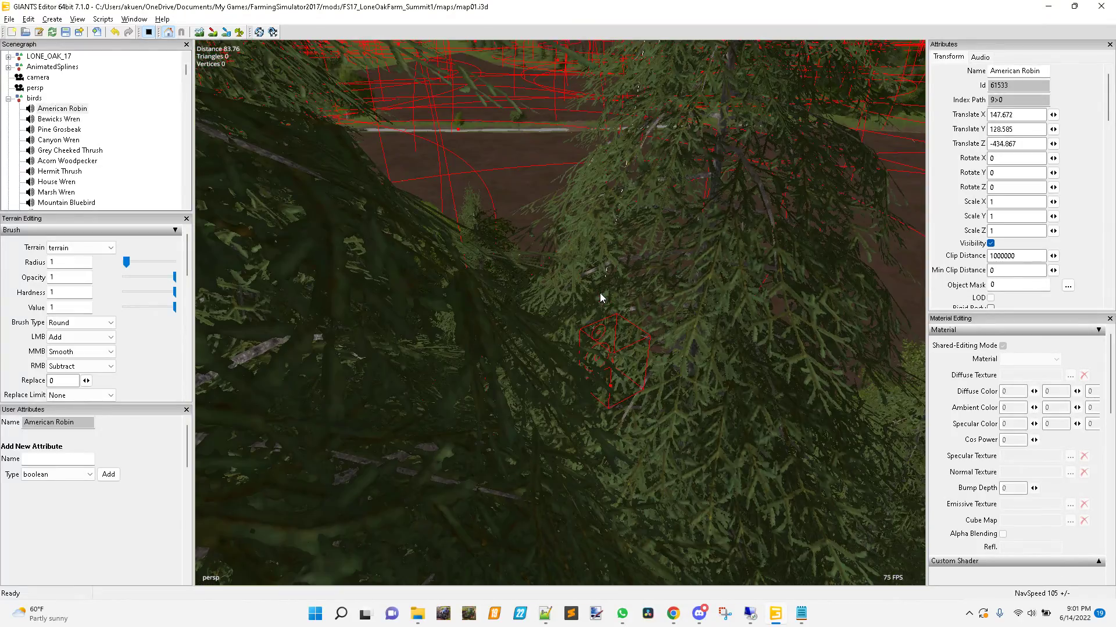
pyautogui.click(614, 357)
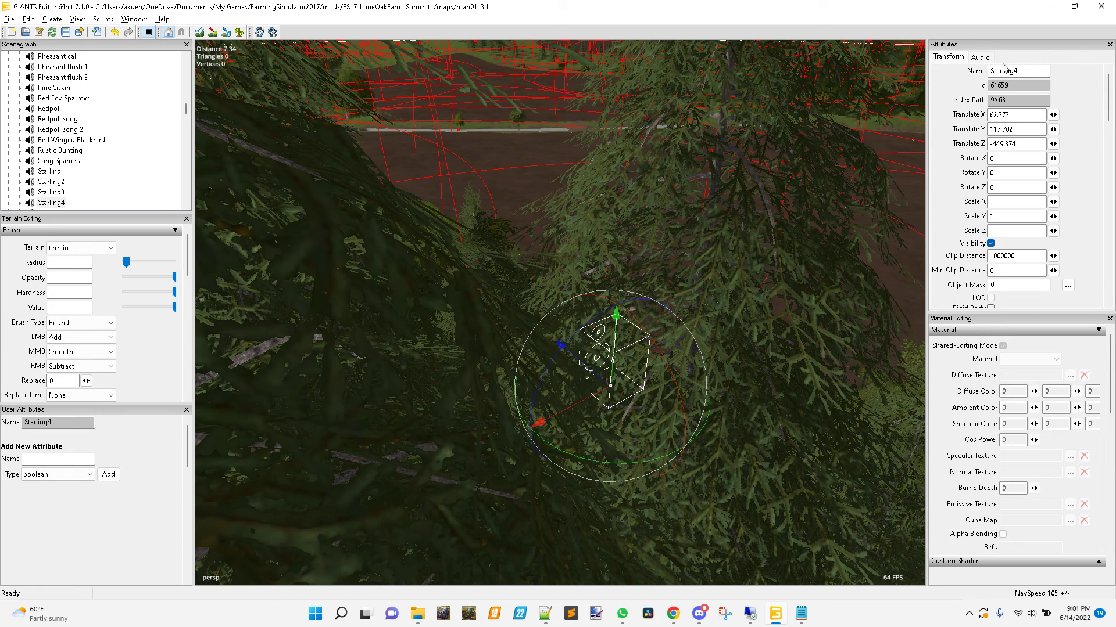
pyautogui.click(982, 58)
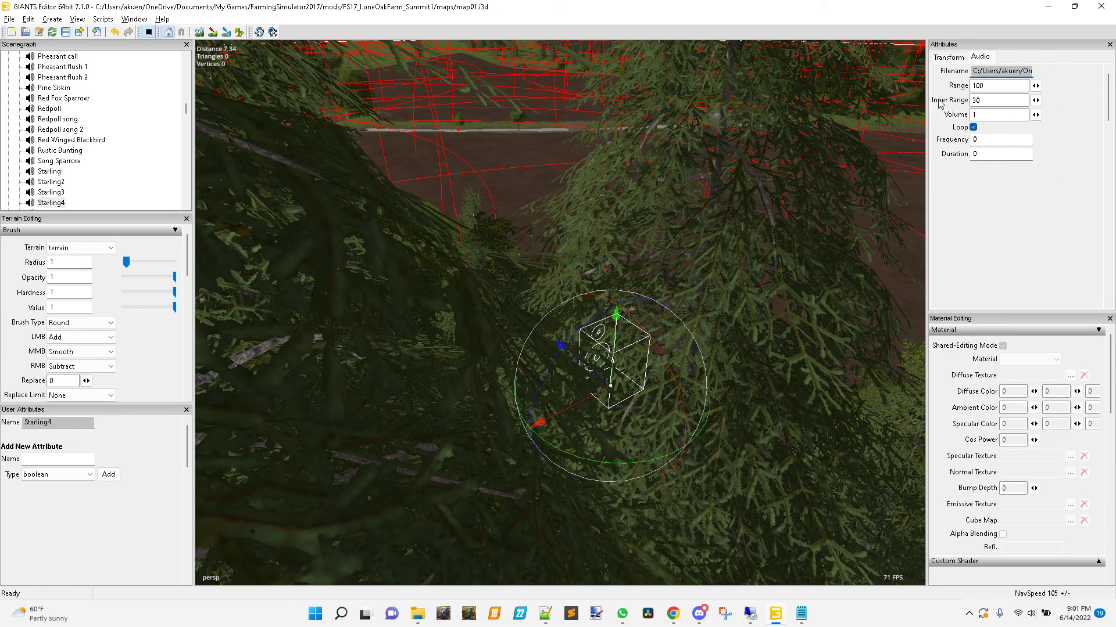
pyautogui.click(947, 57)
# - Select the Dark eyed Junco audio source in the trees and examine its audio file path
pyautogui.scroll(-5, 609, 286)
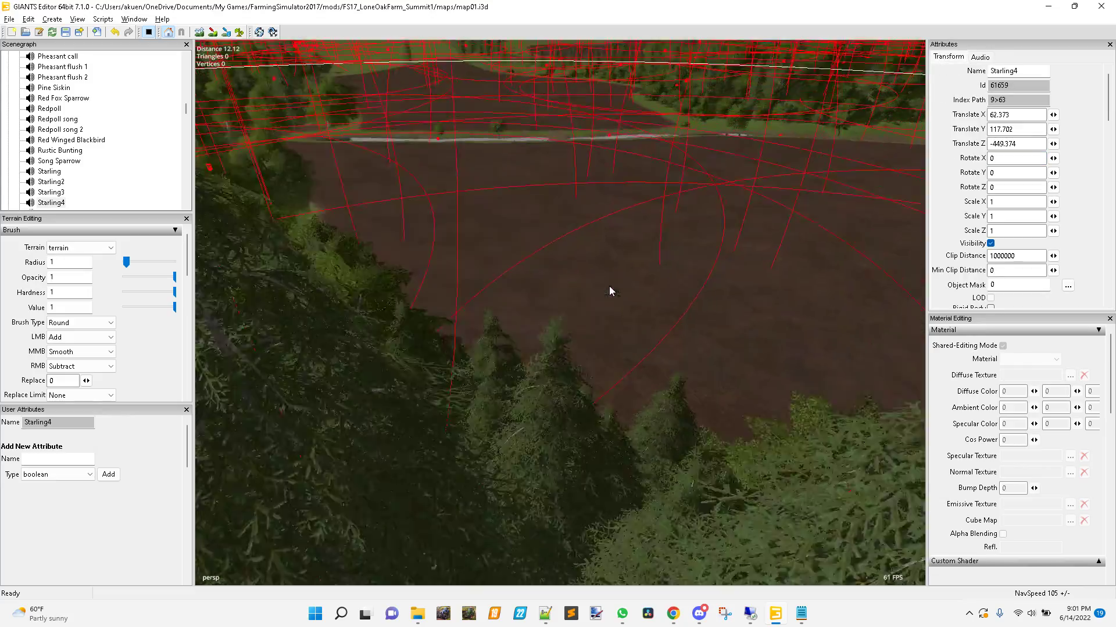
pyautogui.moveTo(575, 298); pyautogui.dragTo(573, 328, button='right')
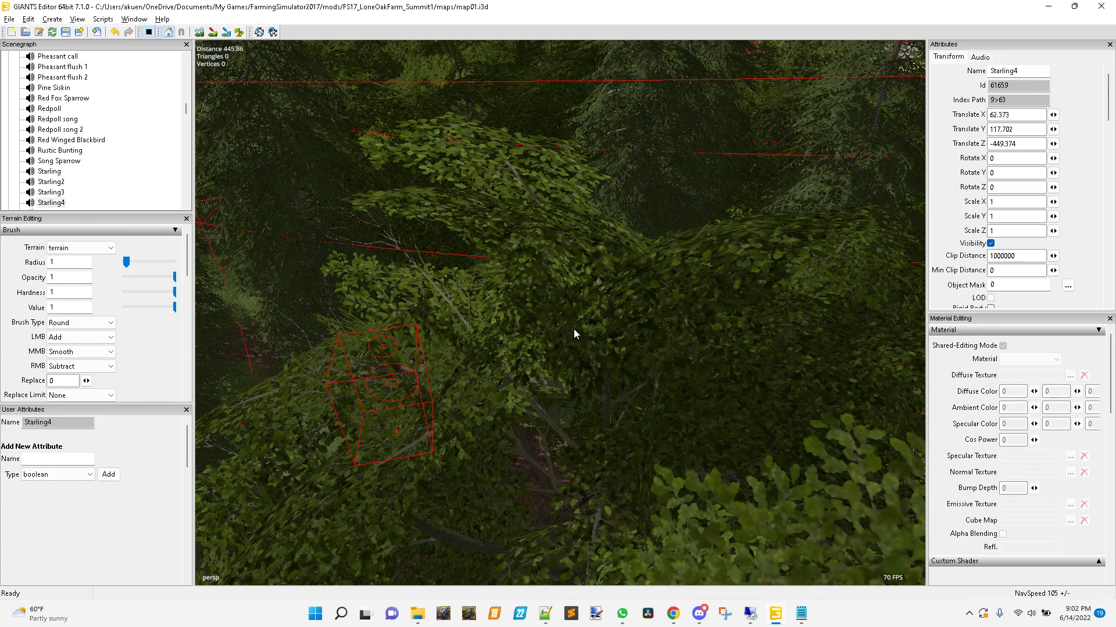
pyautogui.click(390, 385)
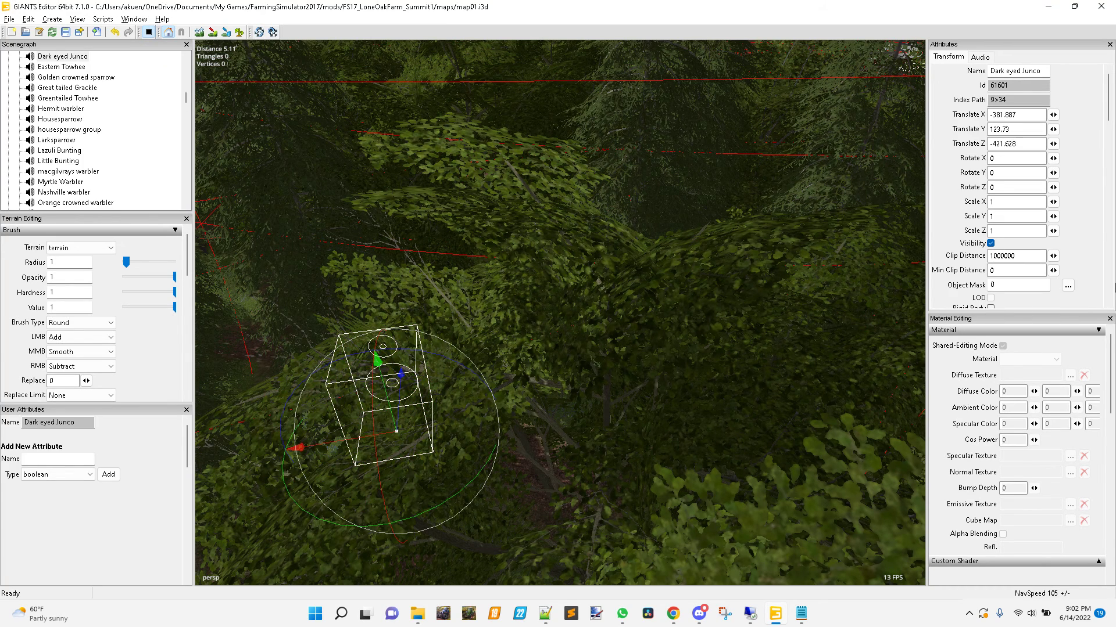
pyautogui.click(980, 57)
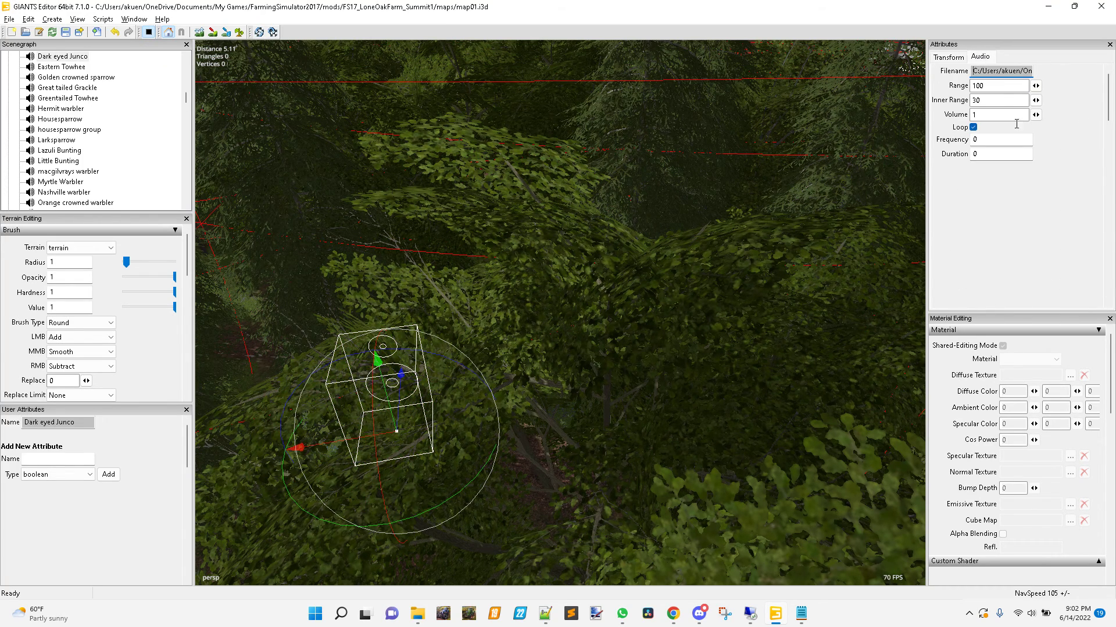
pyautogui.moveTo(1071, 83); pyautogui.dragTo(1098, 87)
pyautogui.click(1018, 71)
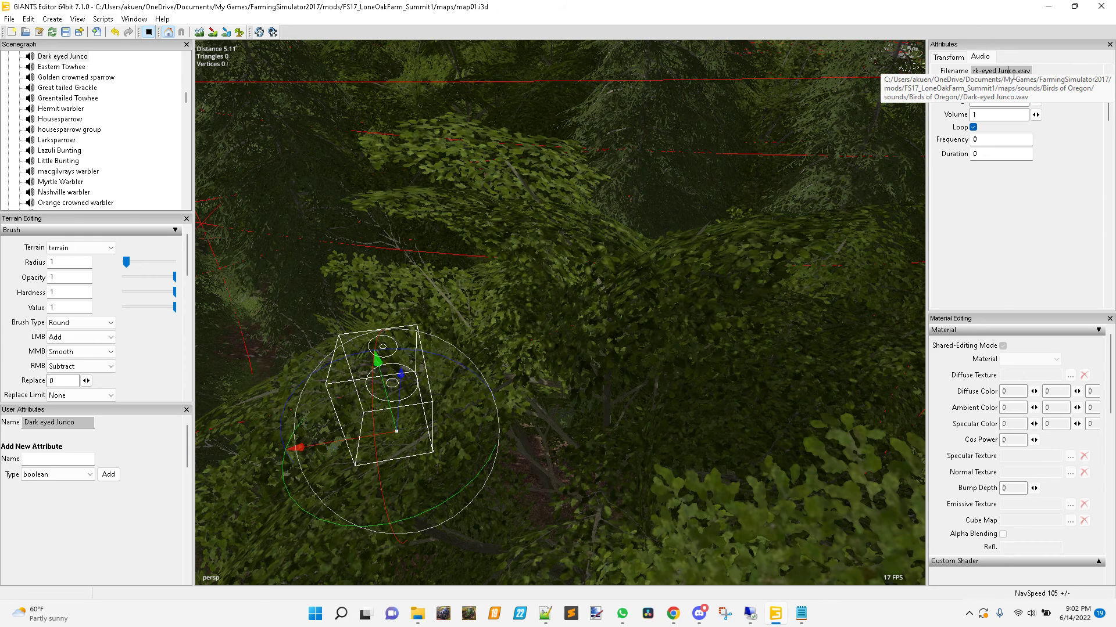
pyautogui.press('Left')
pyautogui.press('Left')
pyautogui.press('Left')
pyautogui.press('Left')
pyautogui.press('Left')
pyautogui.press('Left')
pyautogui.press('Left')
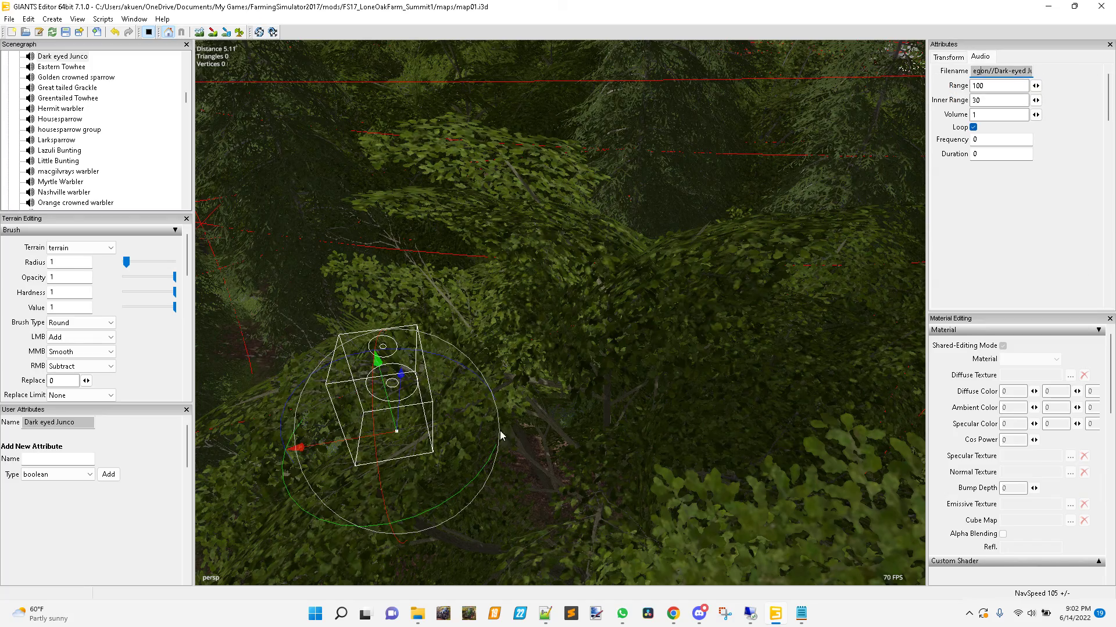
# - Stop the playback and hide the audio sources in the viewport
pyautogui.keyDown('alt'); pyautogui.moveTo(584, 375); pyautogui.dragTo(523, 392, button='right'); pyautogui.keyUp('alt')
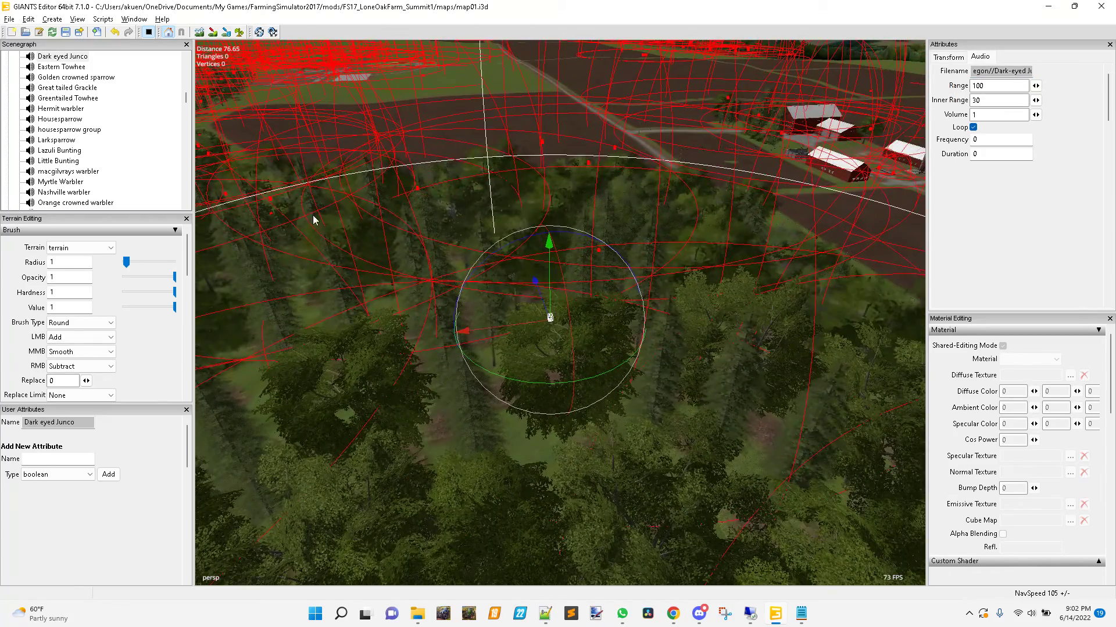
pyautogui.click(147, 34)
pyautogui.keyDown('alt'); pyautogui.moveTo(326, 251); pyautogui.dragTo(702, 403, button='middle'); pyautogui.keyUp('alt')
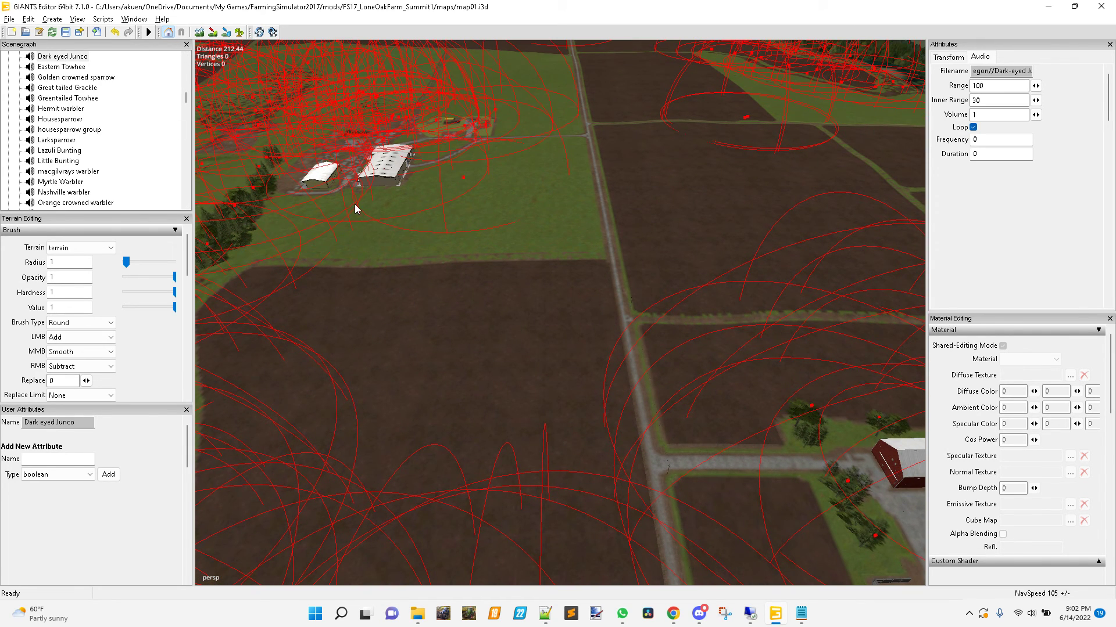
pyautogui.click(77, 19)
pyautogui.moveTo(119, 94)
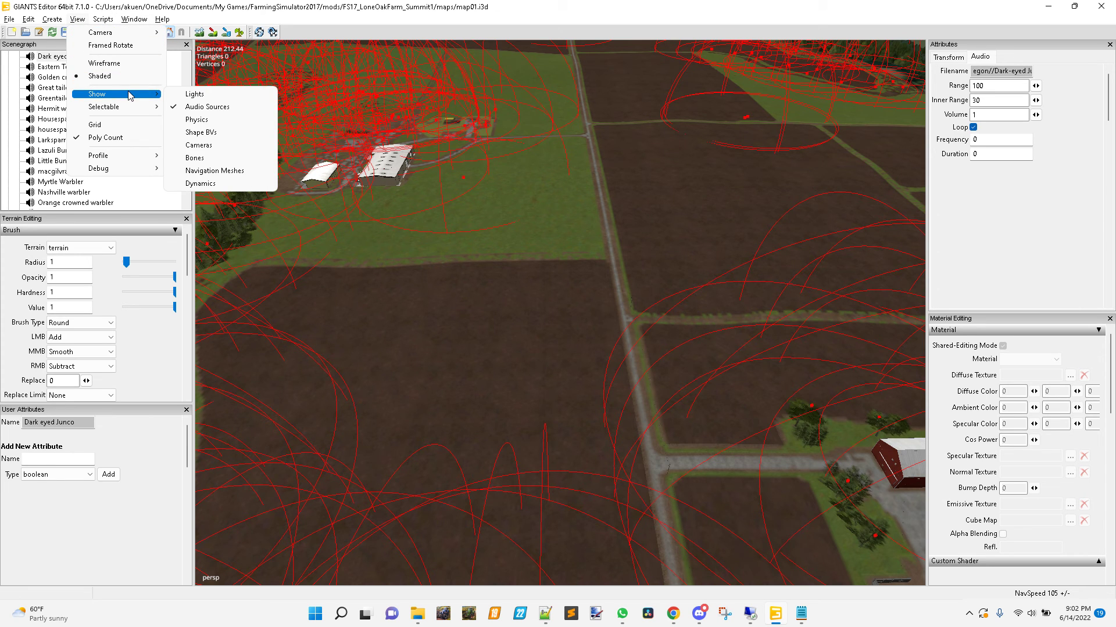
pyautogui.click(203, 103)
pyautogui.keyDown('alt'); pyautogui.moveTo(653, 421); pyautogui.dragTo(873, 476, button='middle'); pyautogui.keyUp('alt')
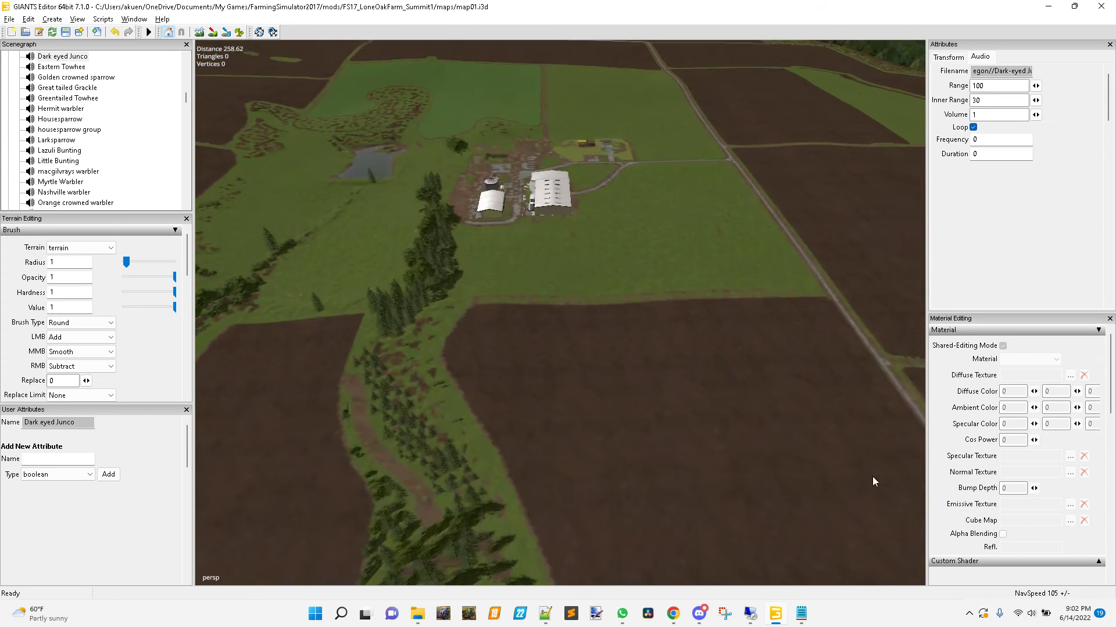
# - Save the map01.i3d map with the camera framing the farmhouse and its driveway
pyautogui.keyDown('alt'); pyautogui.moveTo(873, 476); pyautogui.dragTo(713, 208, button='right'); pyautogui.keyUp('alt')
pyautogui.keyDown('alt'); pyautogui.moveTo(713, 207); pyautogui.dragTo(653, 264, button='middle'); pyautogui.keyUp('alt')
pyautogui.keyDown('alt'); pyautogui.moveTo(653, 264); pyautogui.dragTo(699, 257, button='right'); pyautogui.keyUp('alt')
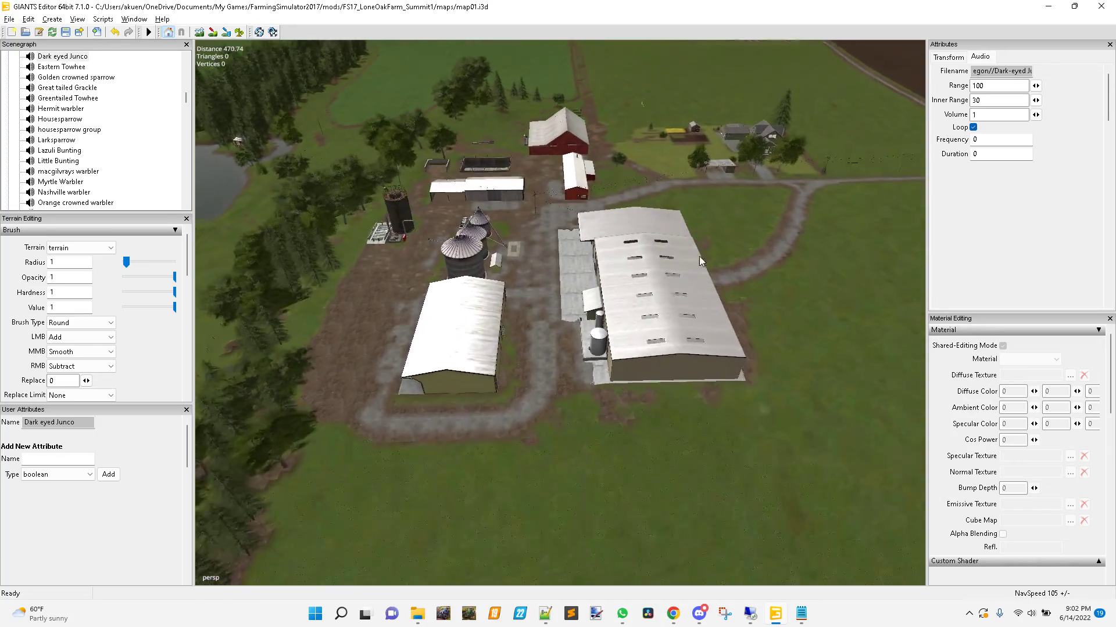
pyautogui.keyDown('alt'); pyautogui.moveTo(699, 257); pyautogui.dragTo(610, 344, button='middle'); pyautogui.keyUp('alt')
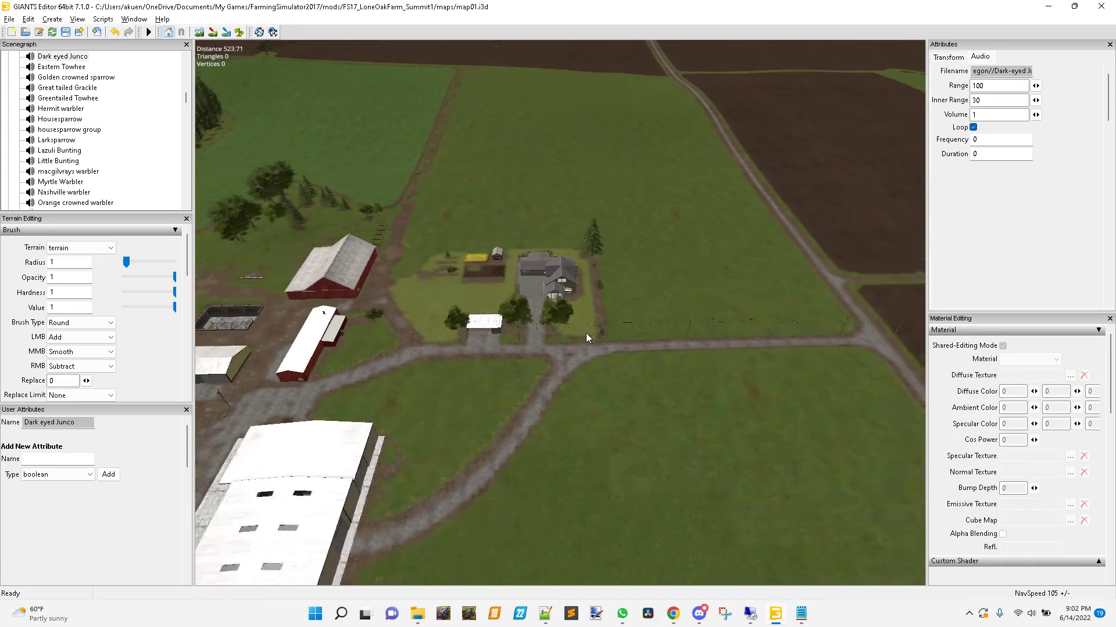
pyautogui.keyDown('alt'); pyautogui.moveTo(531, 343); pyautogui.dragTo(601, 273, button='right'); pyautogui.keyUp('alt')
pyautogui.keyDown('alt'); pyautogui.moveTo(601, 273); pyautogui.dragTo(615, 296); pyautogui.keyUp('alt')
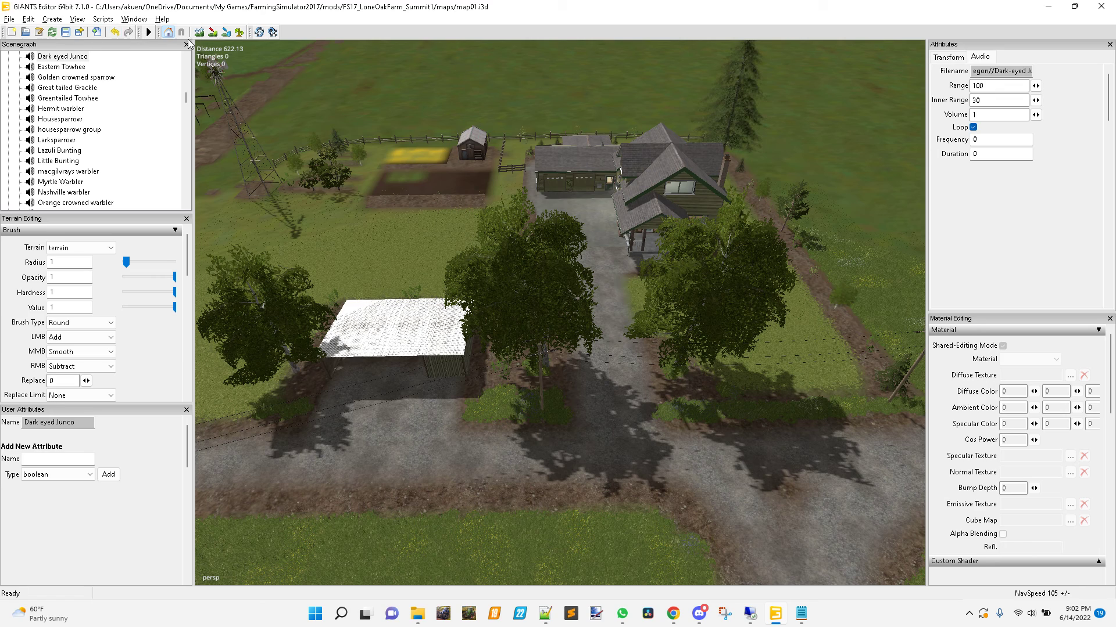
pyautogui.click(68, 33)
# - Locate the Orange crowned warbler audio source in the hedgerow tree and start playback to listen to it
pyautogui.click(88, 202)
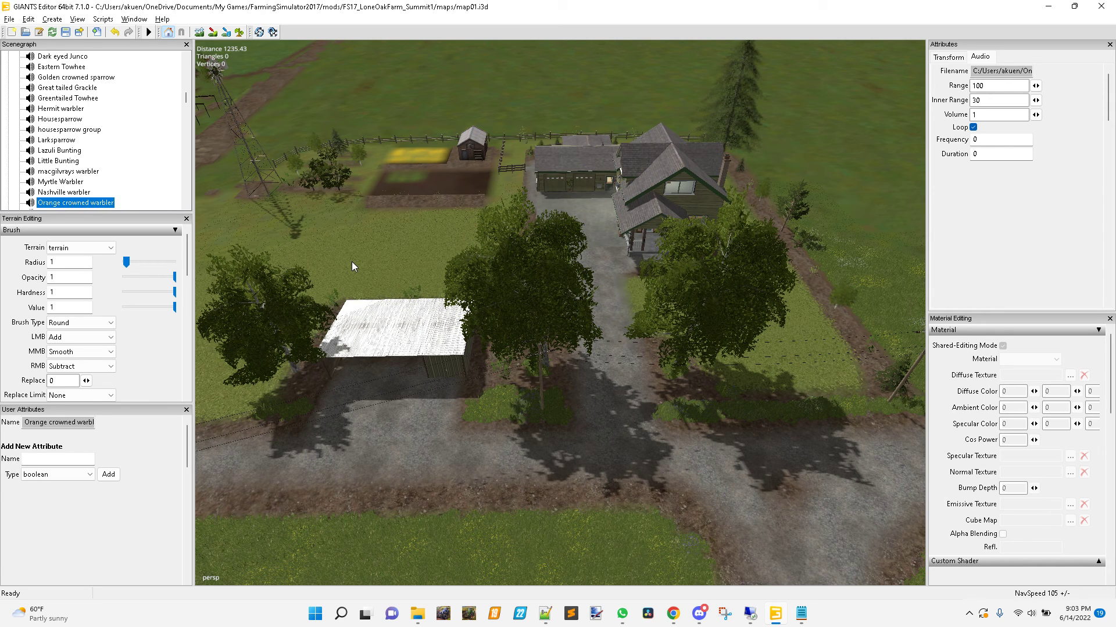
pyautogui.press('f')
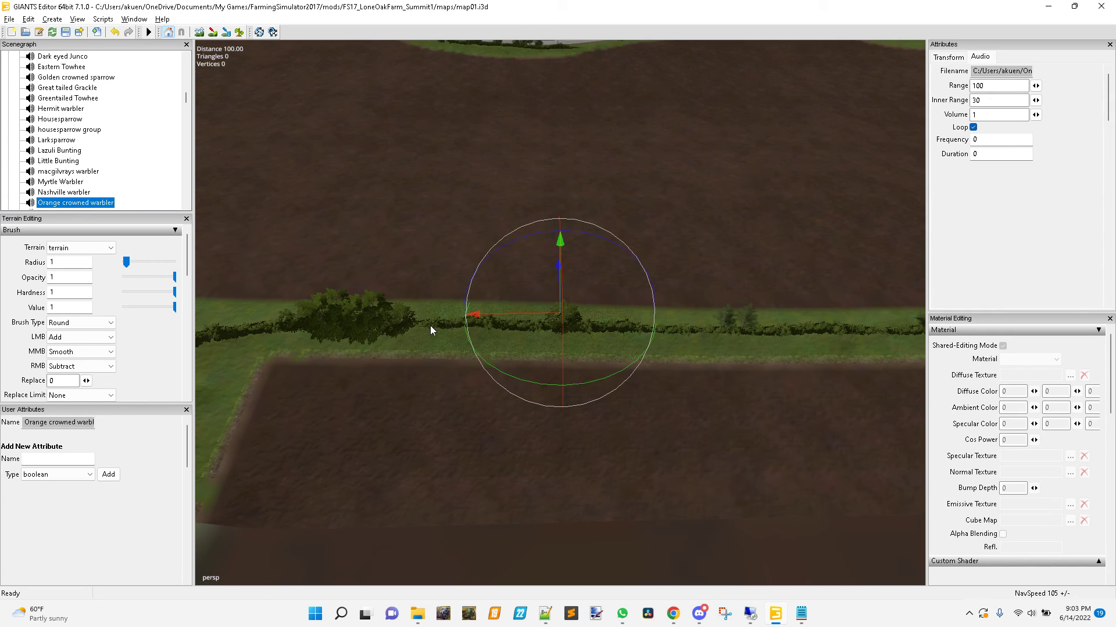
pyautogui.scroll(5, 428, 342)
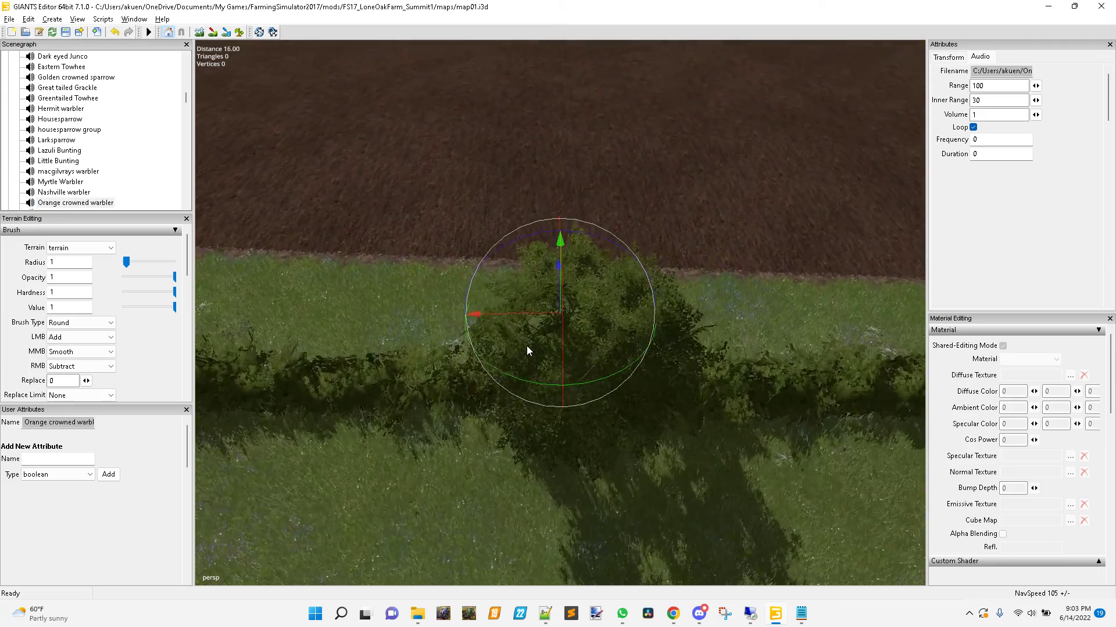
pyautogui.scroll(3, 532, 348)
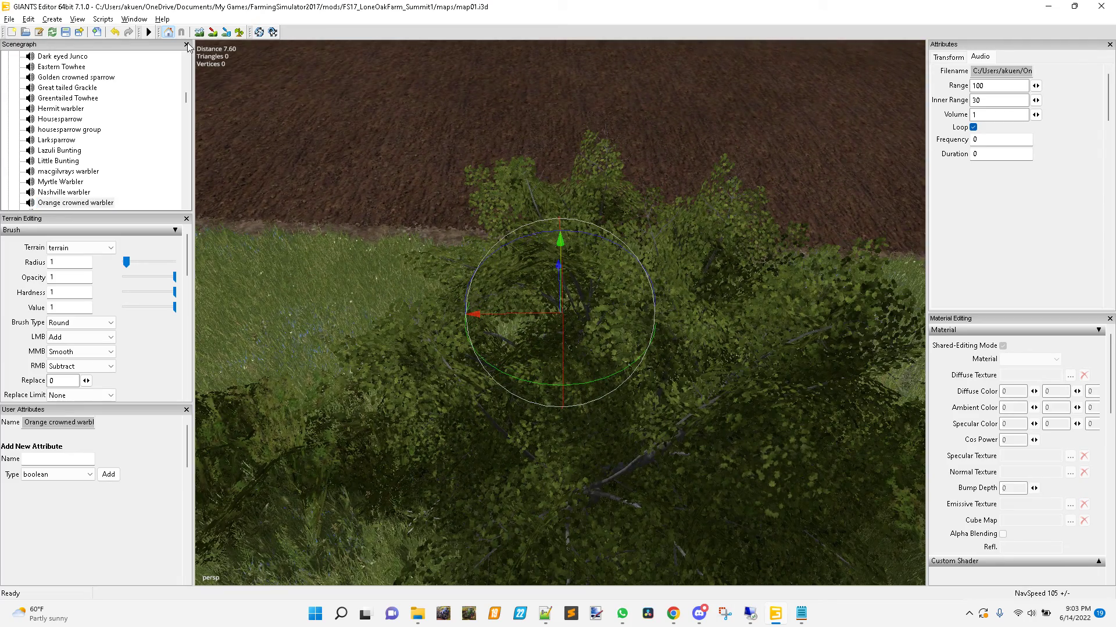
pyautogui.click(149, 32)
pyautogui.scroll(2, 409, 256)
pyautogui.scroll(3, 412, 257)
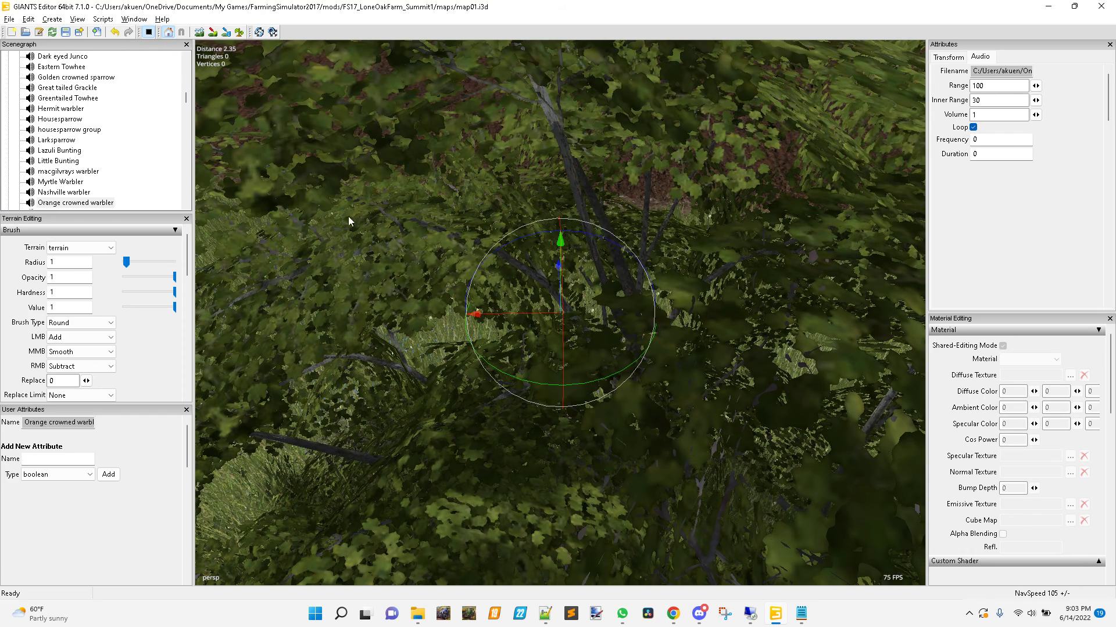
# - Examine the full audio file path of the Orange crowned warbler source
pyautogui.moveTo(982, 71)
pyautogui.mouseDown()
pyautogui.moveTo(1064, 80)
pyautogui.moveTo(997, 79)
pyautogui.mouseUp()
pyautogui.click(1003, 74)
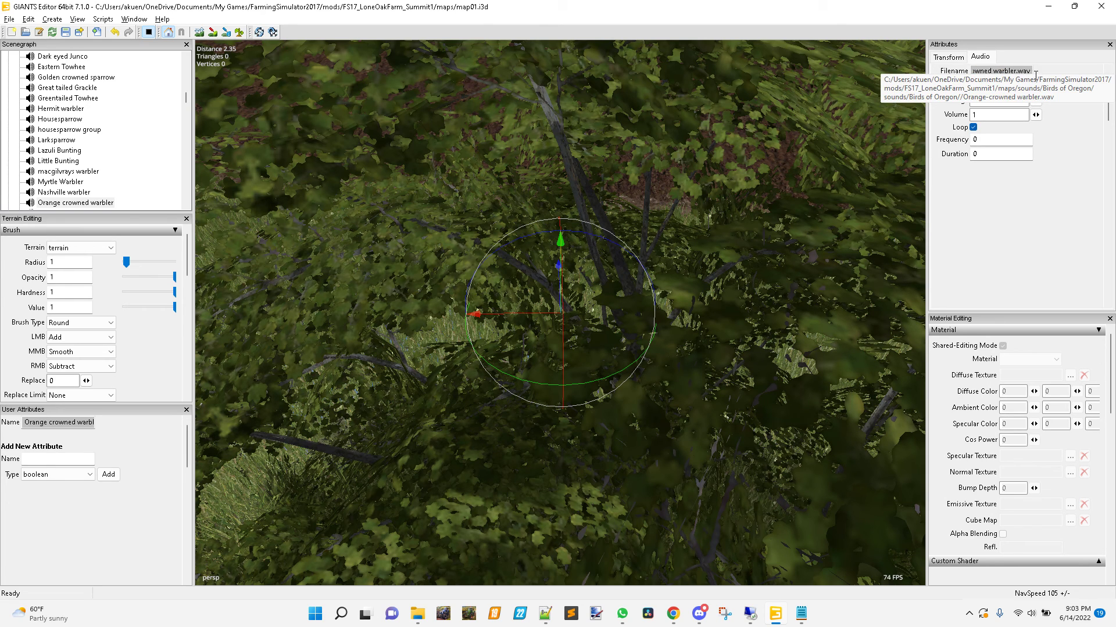
pyautogui.hotkey('ctrl', 'a')
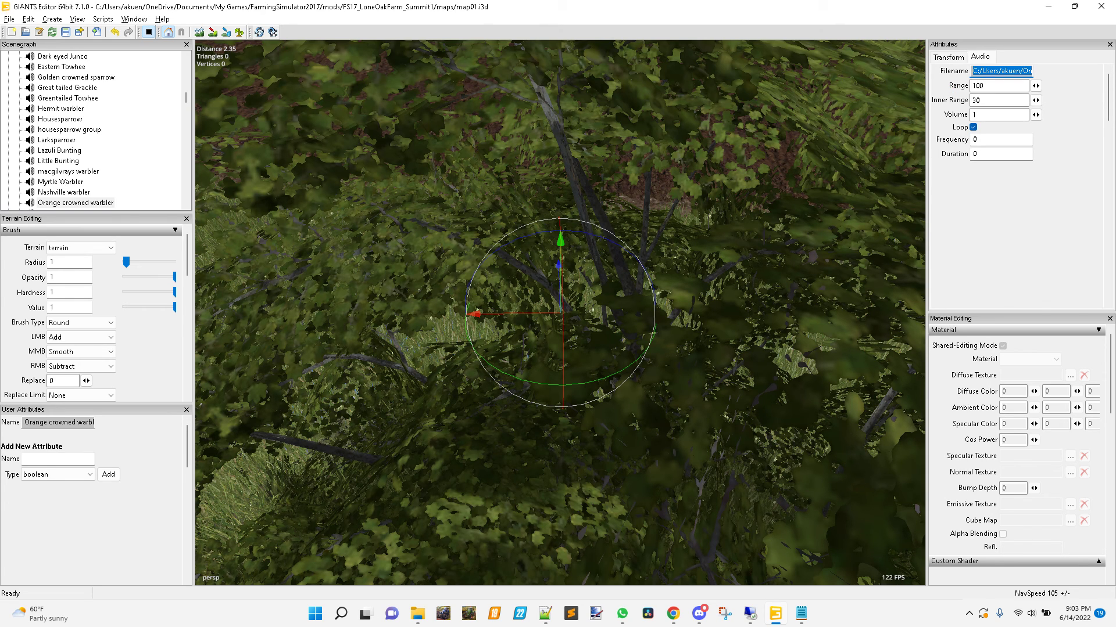
# - Show the audio sources in the viewport and inspect the Orange crowned warbler's placement in the tree
pyautogui.click(77, 20)
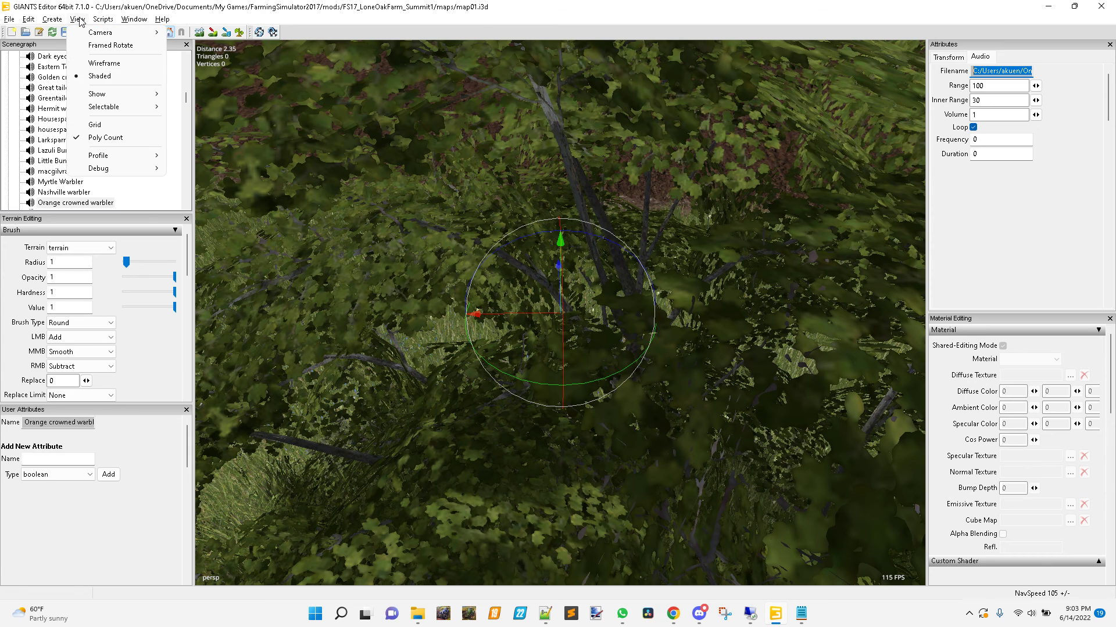
pyautogui.moveTo(116, 94)
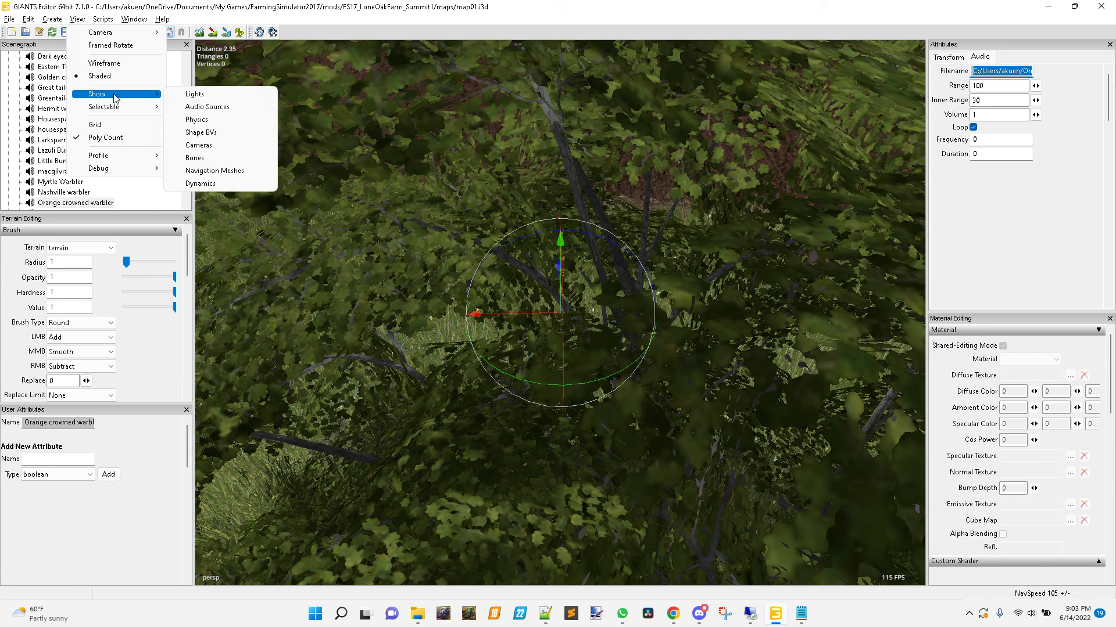
pyautogui.click(220, 108)
pyautogui.scroll(-10, 629, 253)
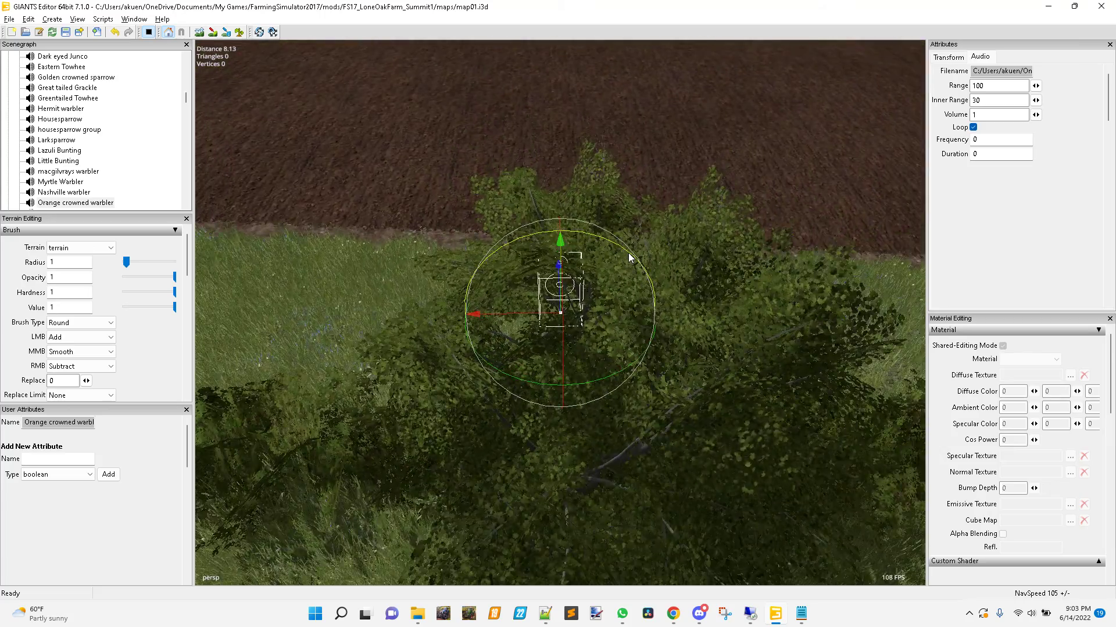
pyautogui.scroll(-5, 527, 281)
pyautogui.scroll(12, 639, 284)
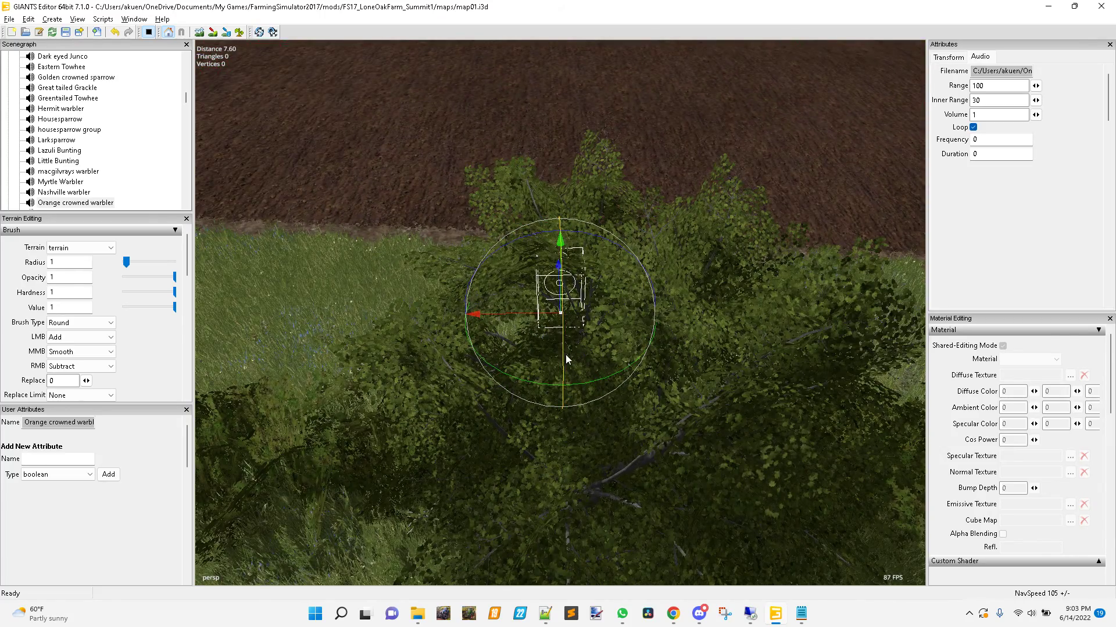
pyautogui.moveTo(566, 355); pyautogui.dragTo(567, 348, button='right')
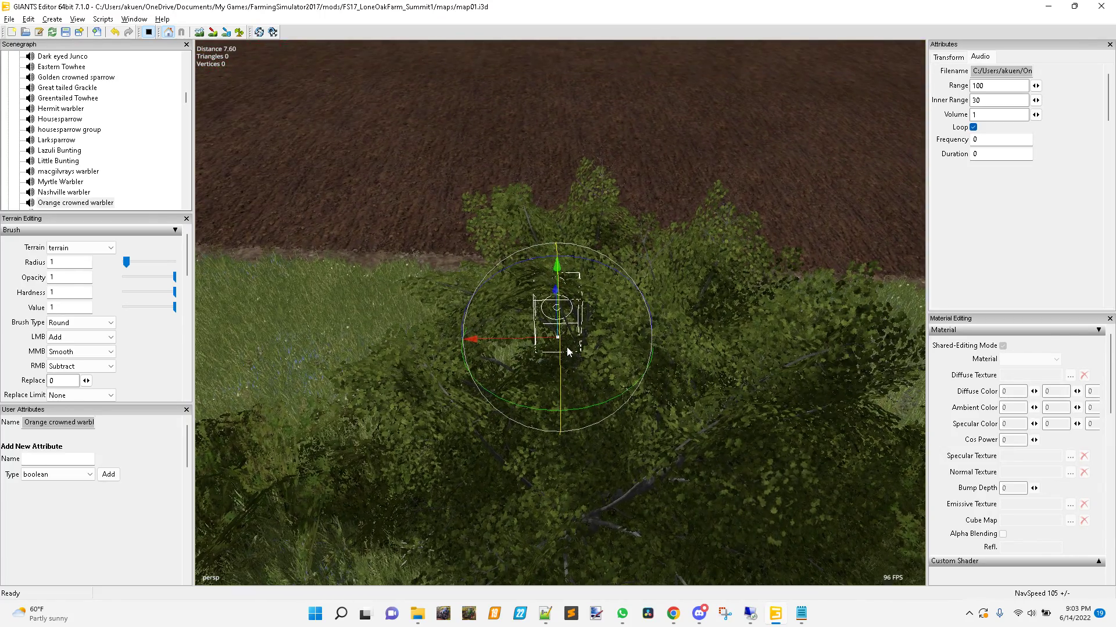
# - Copy the Orange crowned warbler's audio file path into readme.txt in Notepad, below the American Robin path
pyautogui.tripleClick(981, 71)
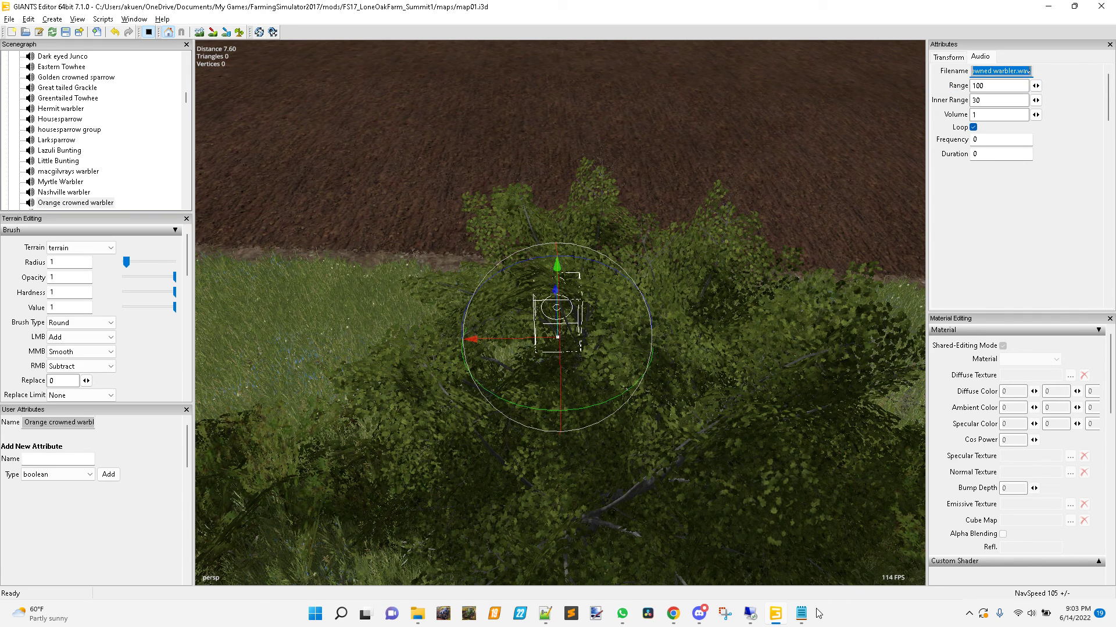
pyautogui.click(800, 615)
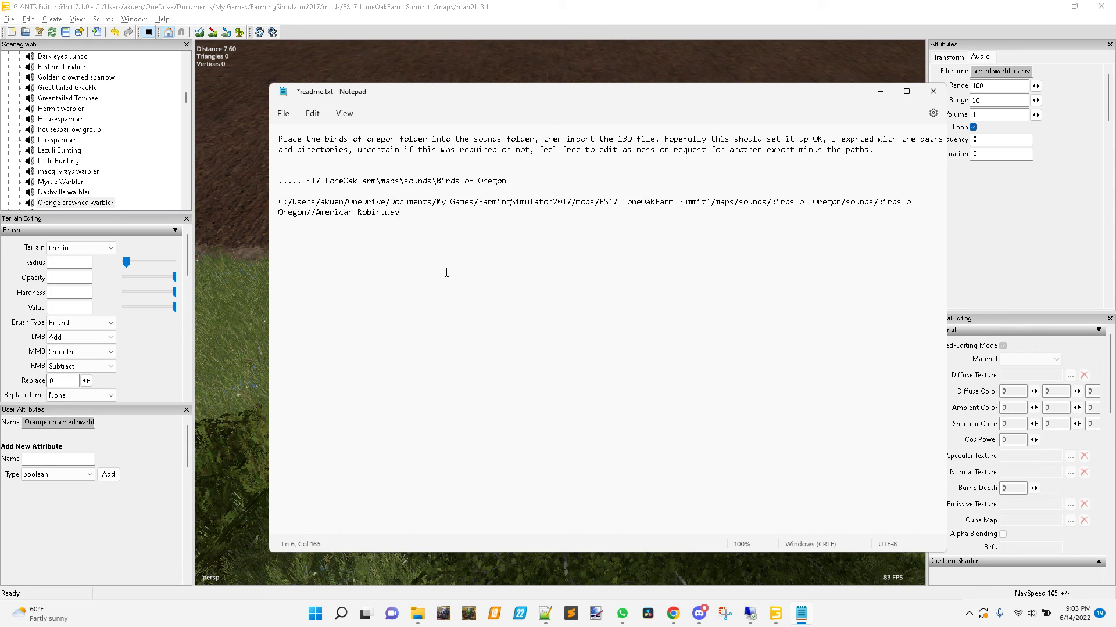
pyautogui.press('Return')
pyautogui.press('Return')
pyautogui.hotkey('ctrl', 'v')
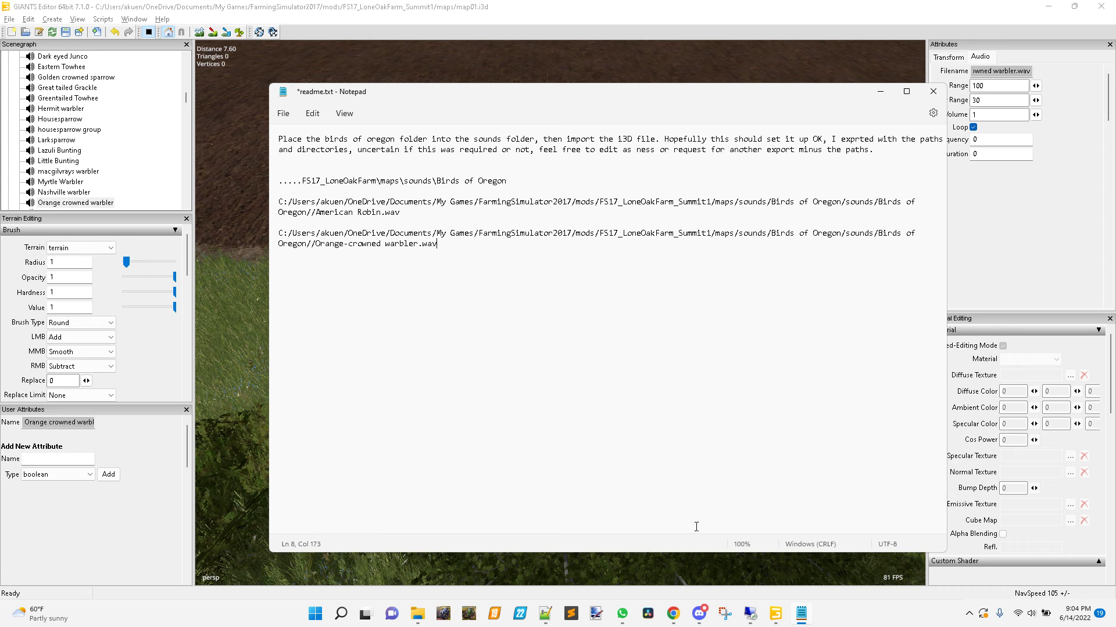
# - Return to GIANTS Editor, open the console and review its log for bird sound files that cannot be loaded
pyautogui.click(199, 7)
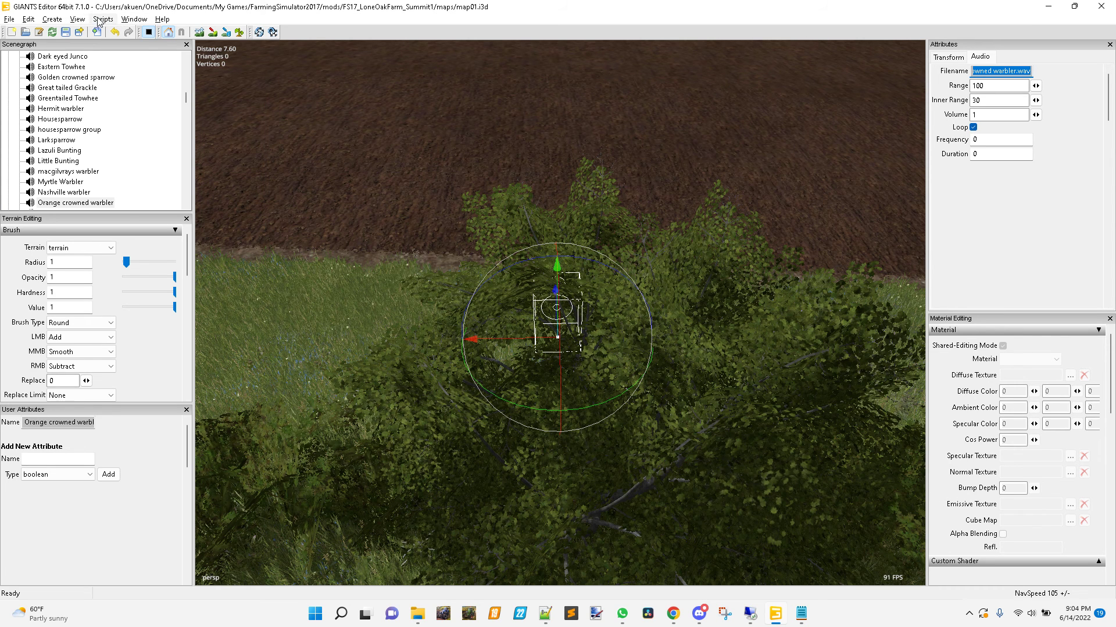
pyautogui.click(78, 20)
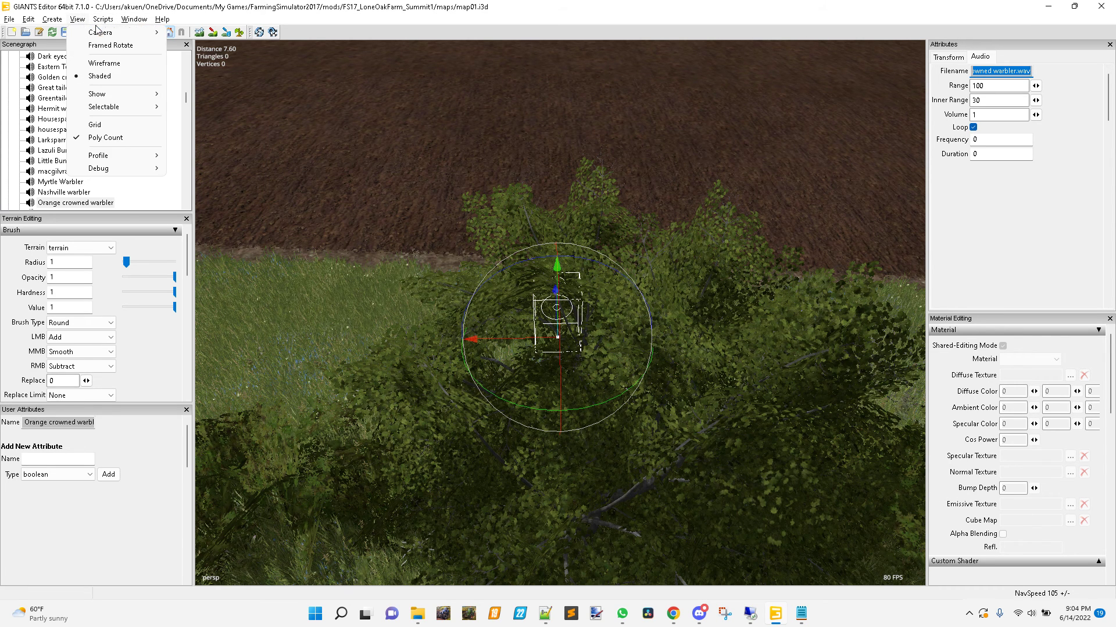
pyautogui.moveTo(135, 22)
pyautogui.click(152, 161)
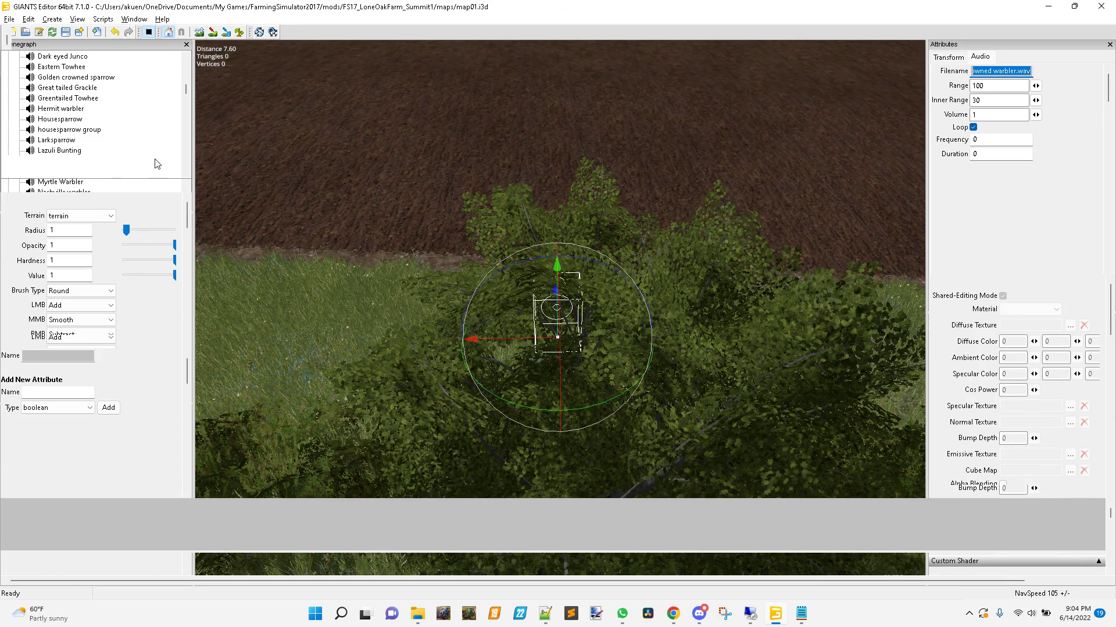
pyautogui.moveTo(118, 531); pyautogui.dragTo(221, 549)
pyautogui.click(201, 520)
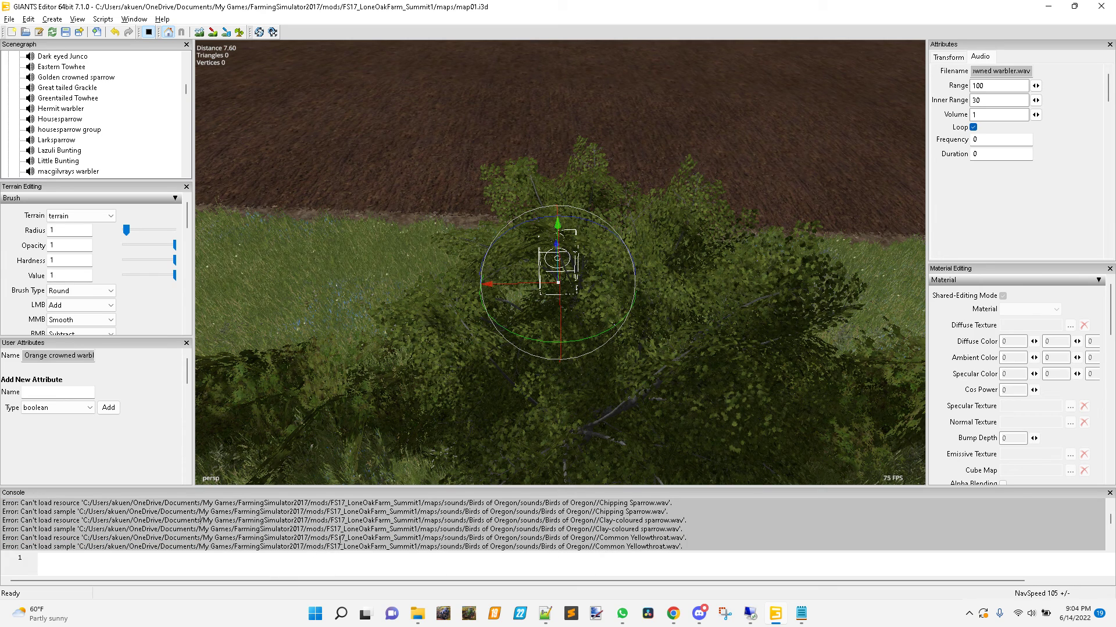
pyautogui.hotkey('ctrl', 'a')
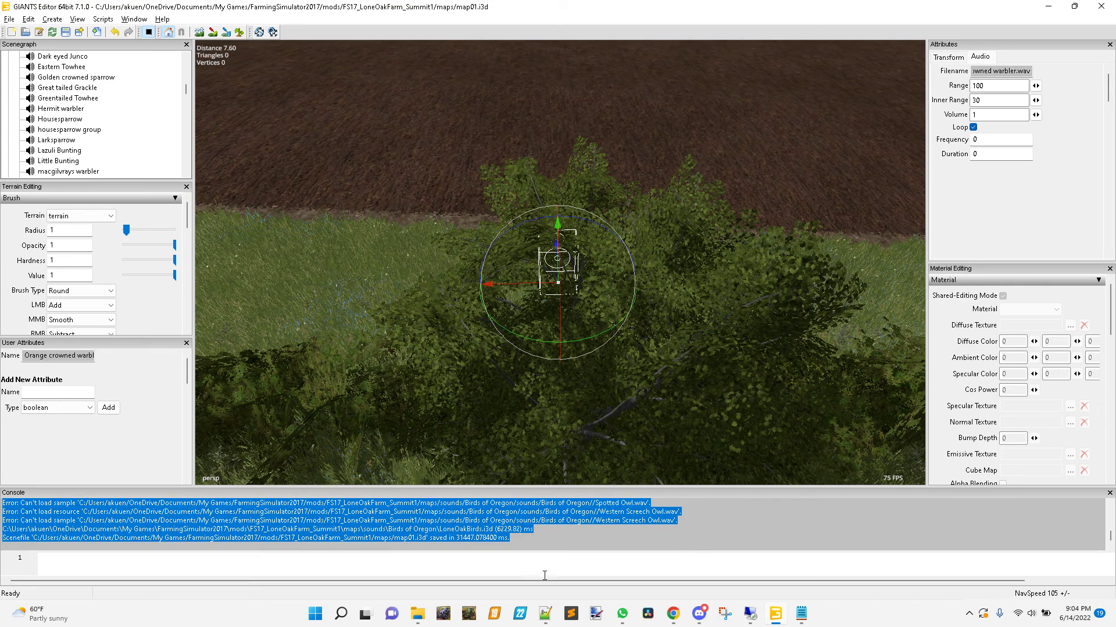
pyautogui.click(594, 545)
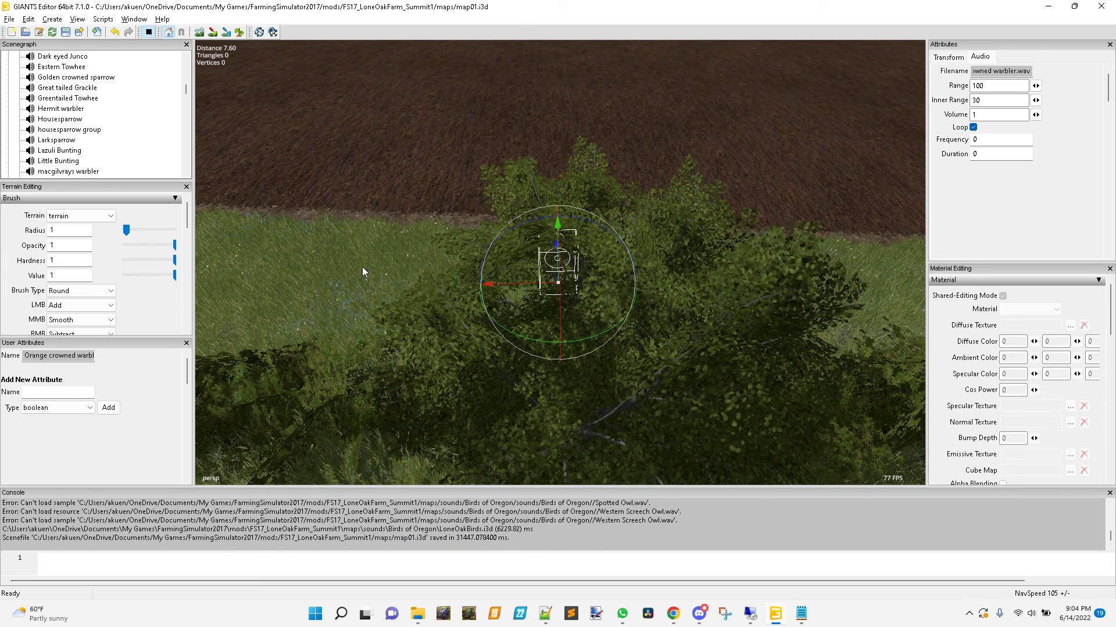
# - Close the console and exit the editor without saving the map, then close readme.txt, discarding its changes
pyautogui.click(1110, 494)
pyautogui.click(1101, 6)
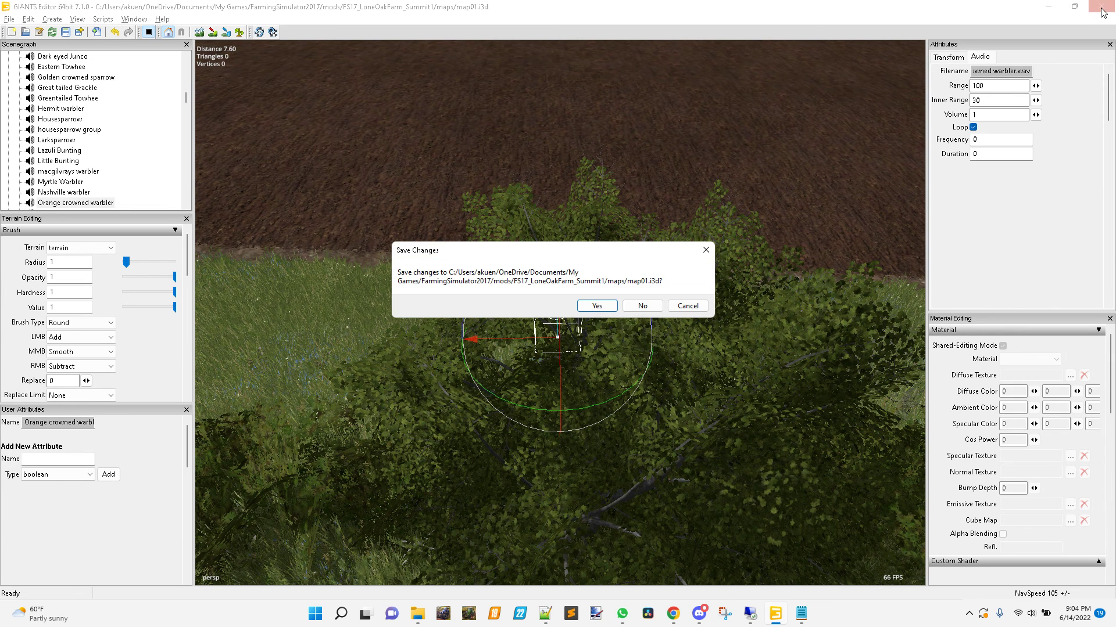
pyautogui.click(642, 306)
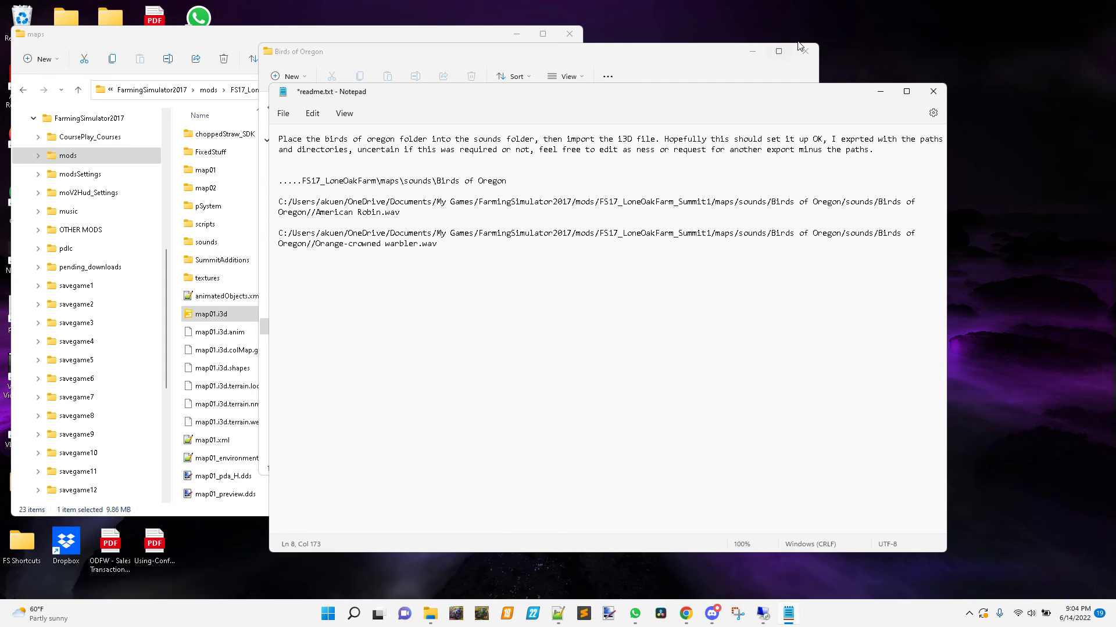
pyautogui.click(933, 92)
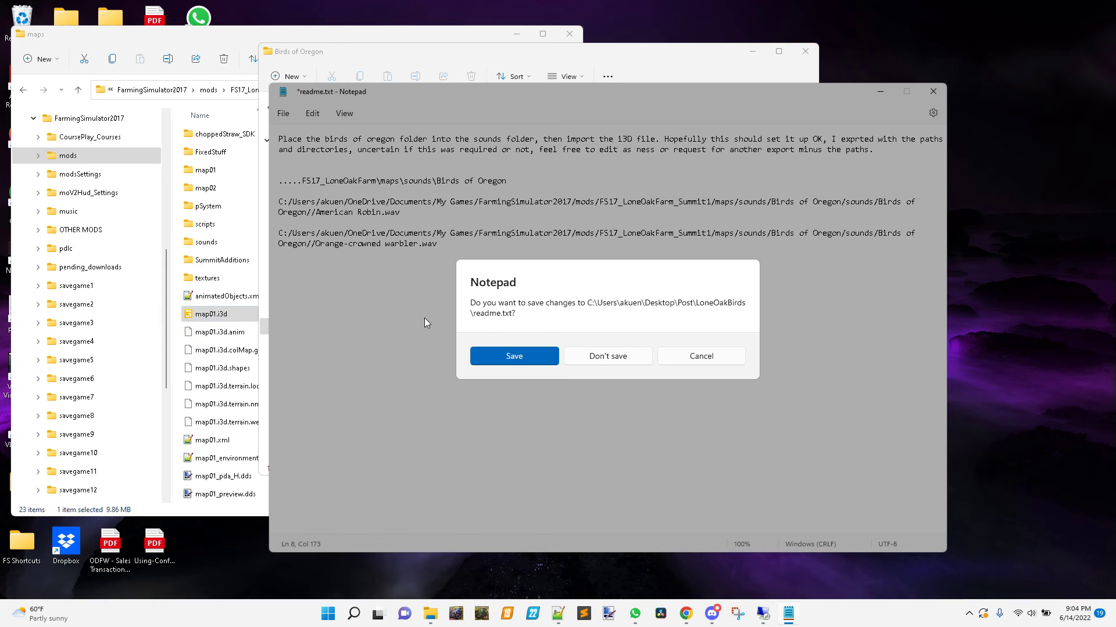
pyautogui.click(600, 356)
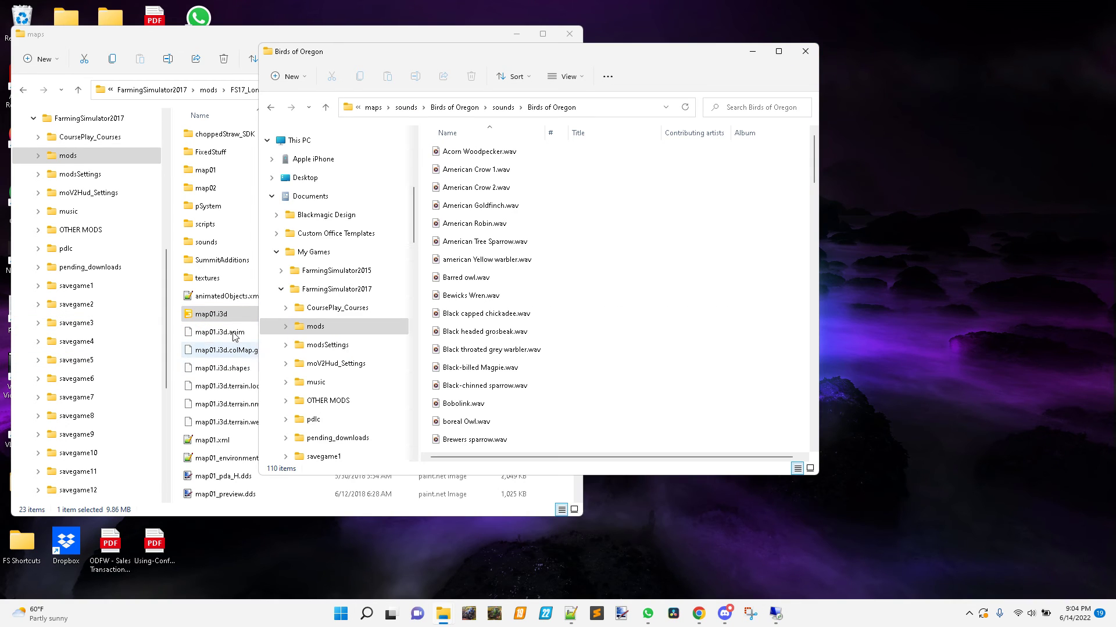
# - Reopen map01.i3d from the maps folder in GIANTS Editor 7.1.0 and dismiss the welcome window
pyautogui.click(219, 317)
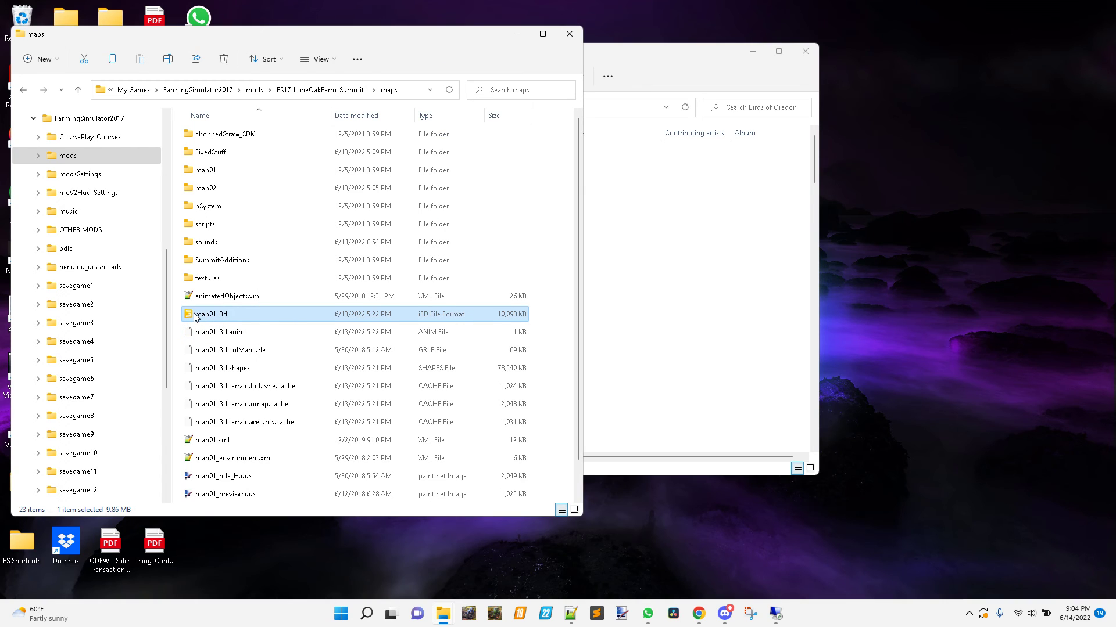
pyautogui.doubleClick(195, 316)
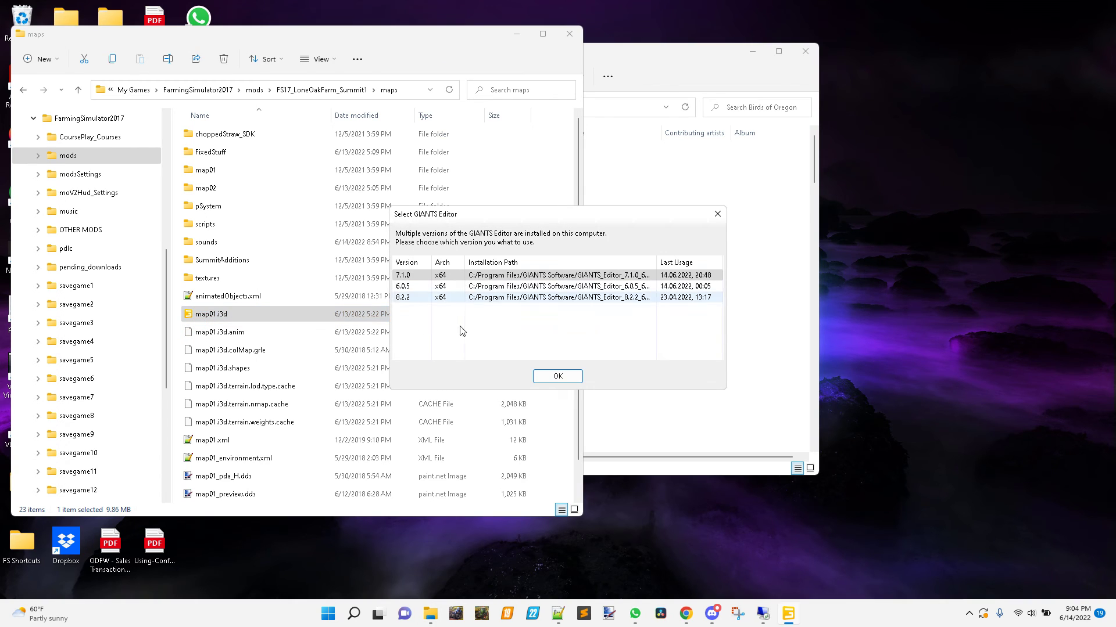
pyautogui.click(557, 378)
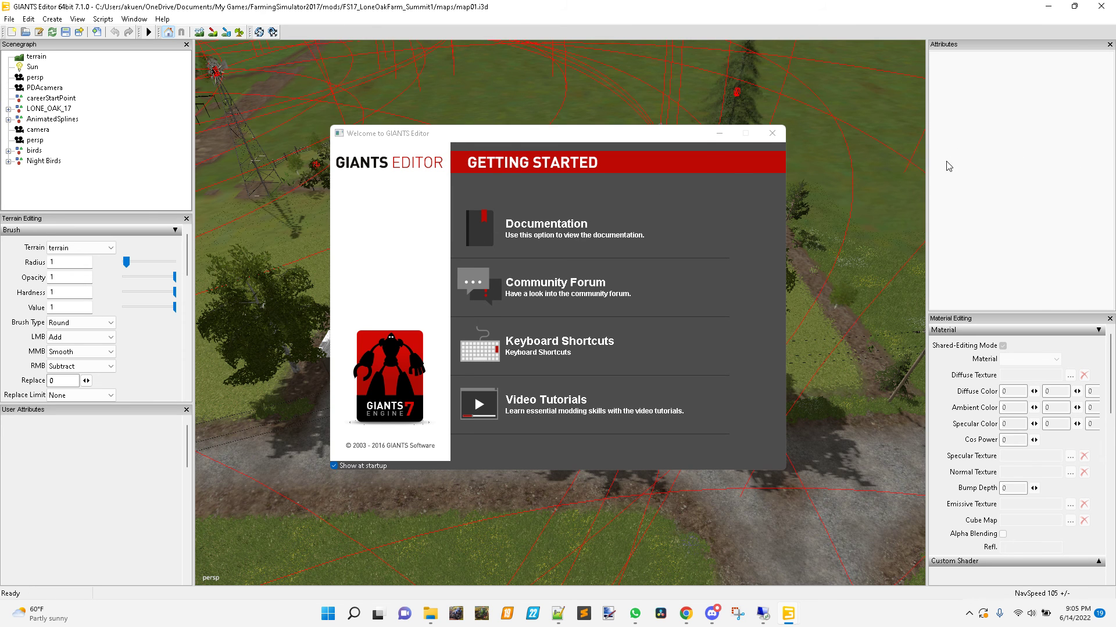
pyautogui.click(774, 138)
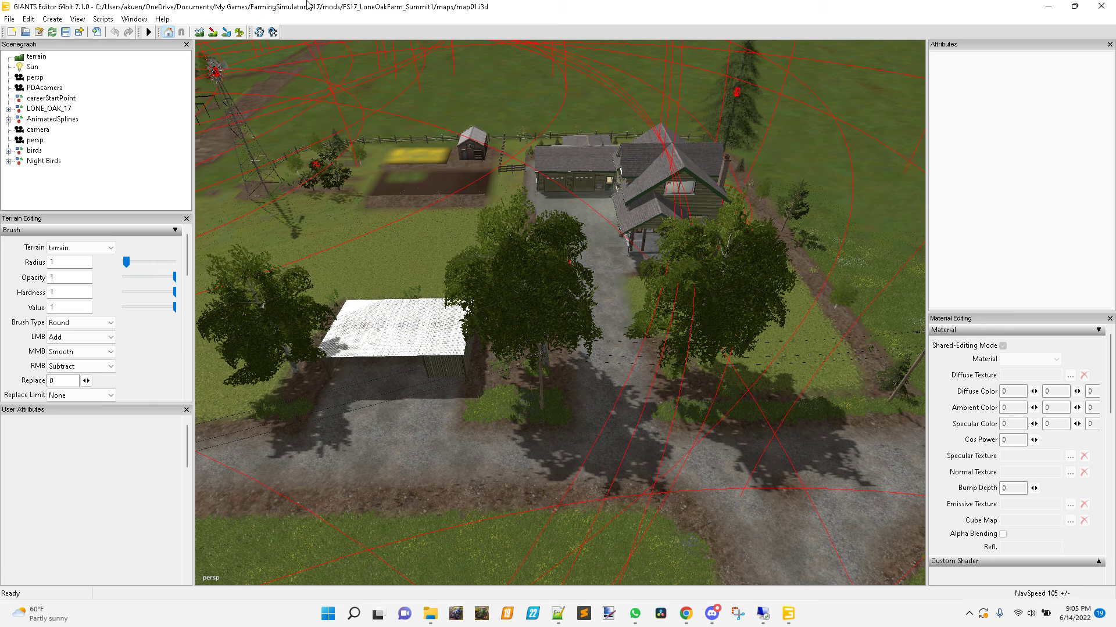
# - Open the console and check the load log of the reopened map for errors
pyautogui.click(134, 19)
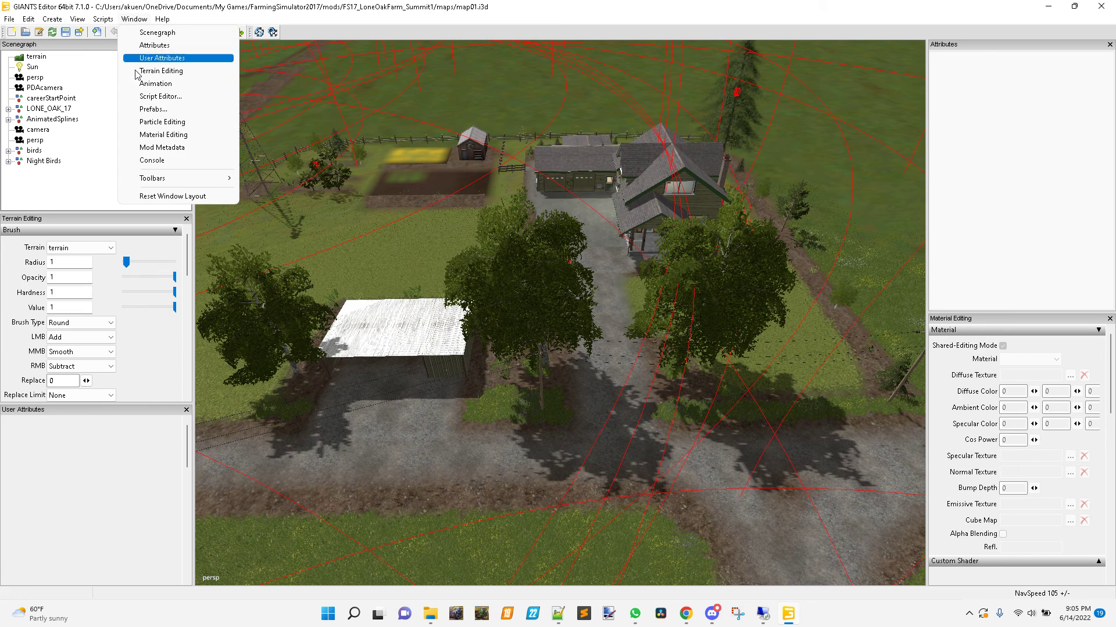
pyautogui.click(153, 161)
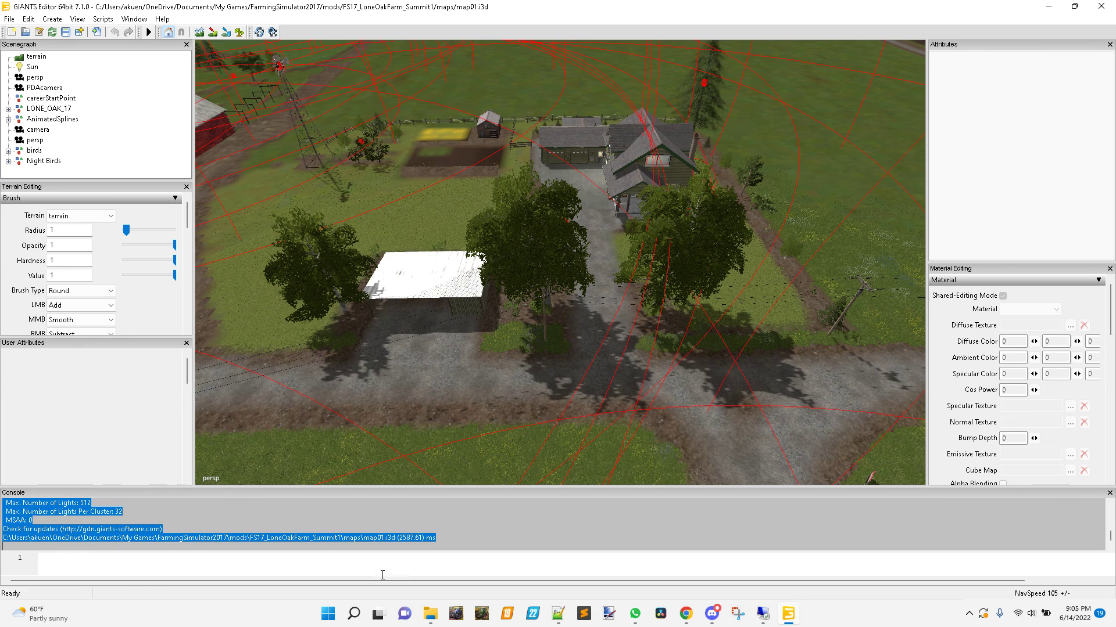
pyautogui.click(146, 515)
pyautogui.scroll(5, 145, 532)
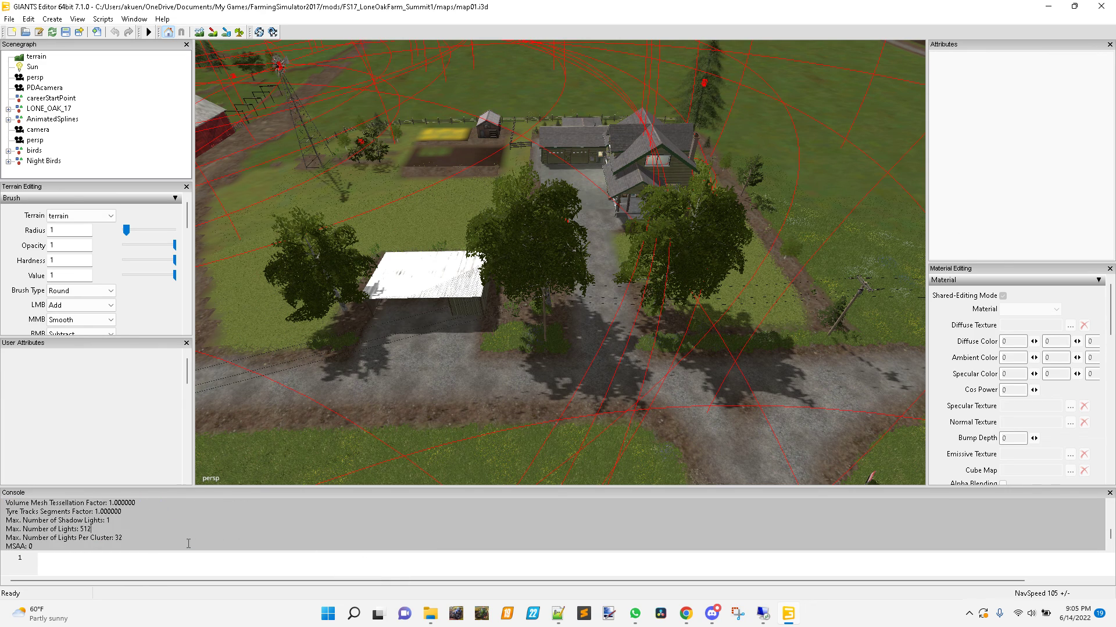
# - Read the rest of the console's load log down to the map01.i3d entry and return to its beginning
pyautogui.scroll(-3, 189, 536)
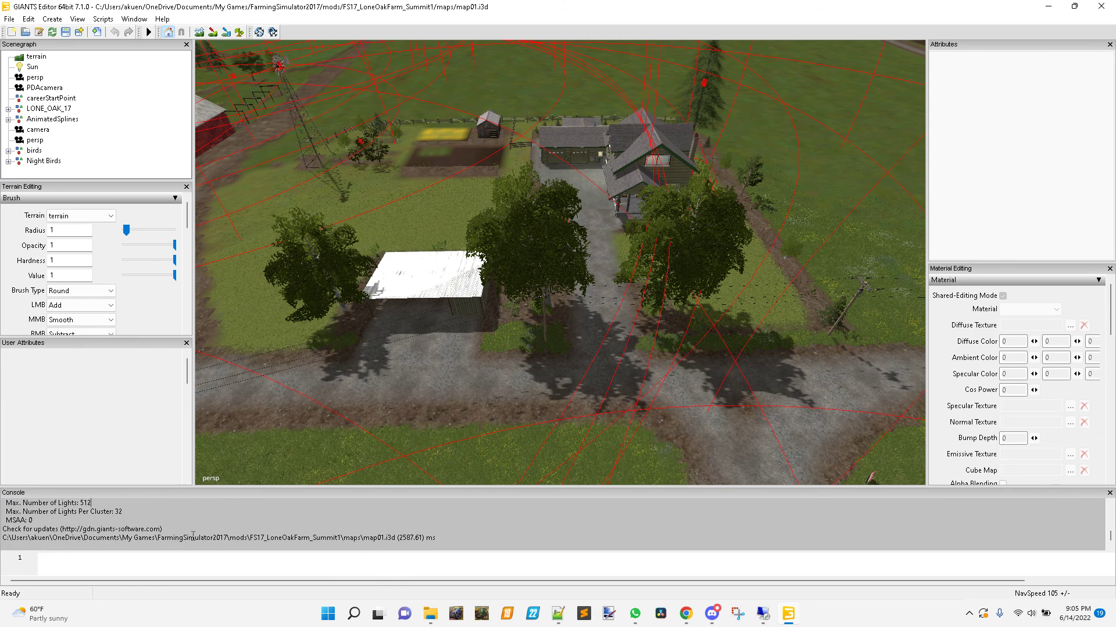
pyautogui.moveTo(360, 550); pyautogui.dragTo(5, 526)
pyautogui.click(218, 525)
pyautogui.scroll(10, 224, 533)
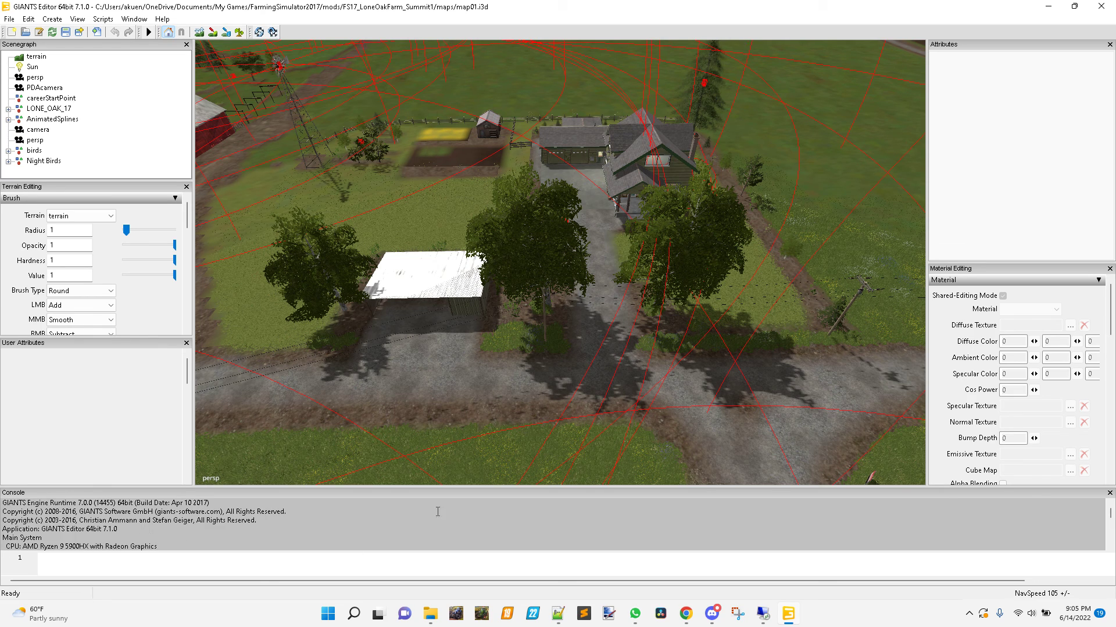
# - Expand the birds group in the scenegraph and look through its list of bird audio sources
pyautogui.click(8, 150)
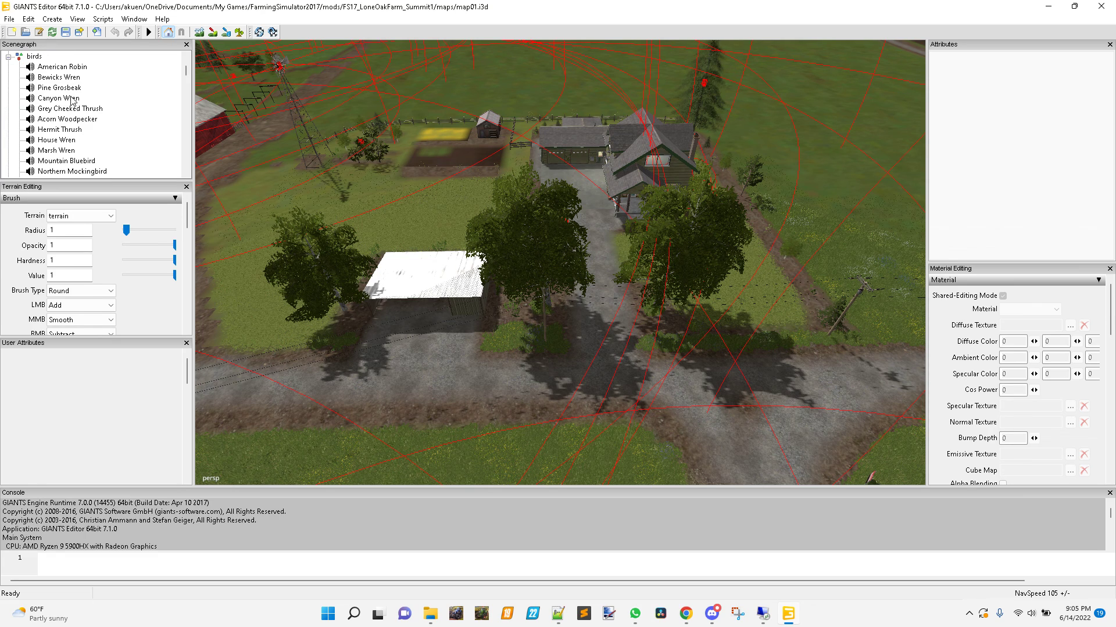
pyautogui.scroll(-1, 69, 163)
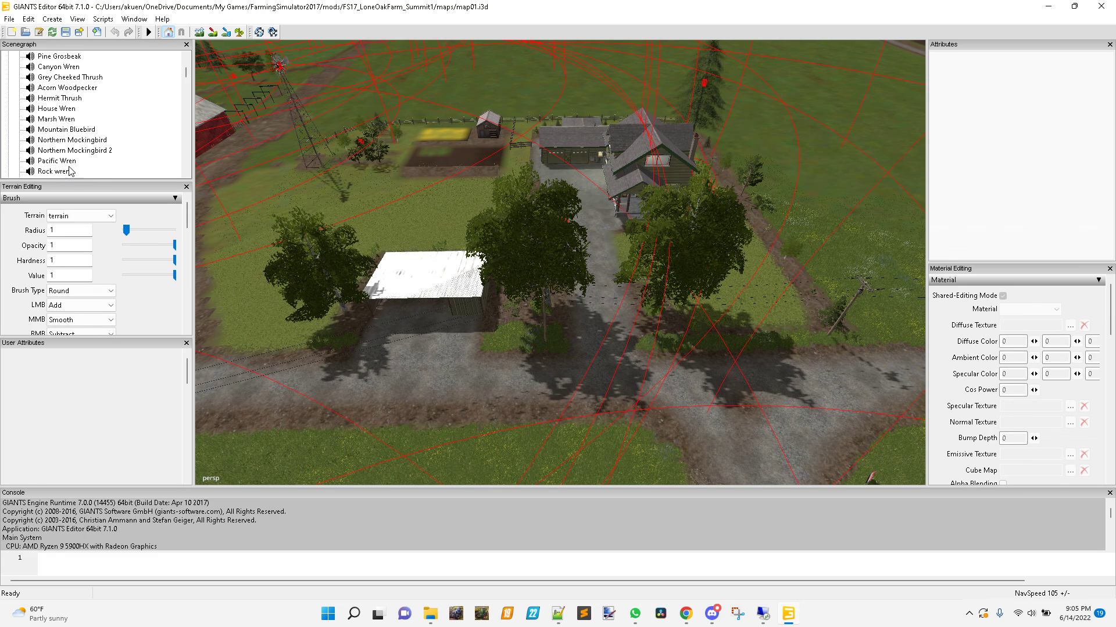
pyautogui.scroll(-1, 101, 174)
pyautogui.scroll(-5, 101, 173)
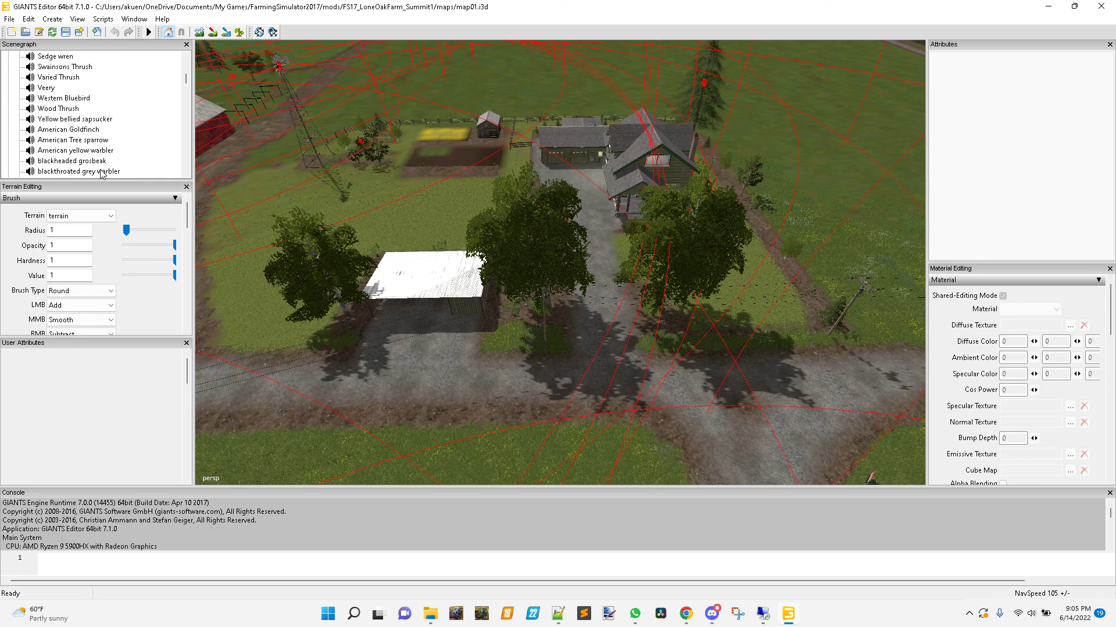
pyautogui.scroll(4, 99, 174)
pyautogui.scroll(10, 99, 175)
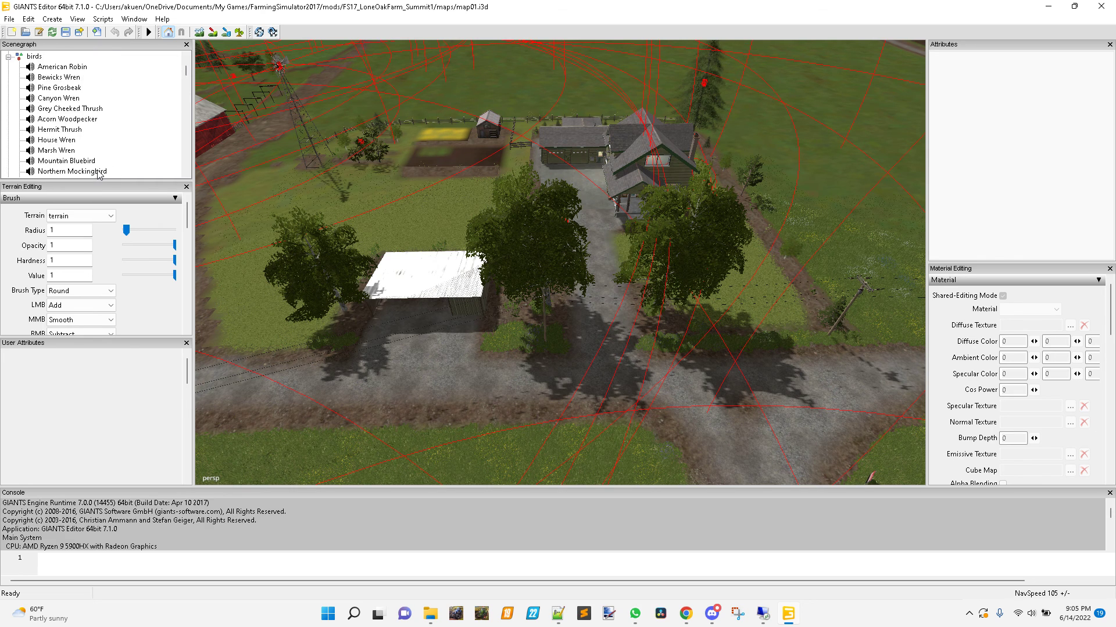
# - Collapse the birds group, expand and select the Night Birds group, and close the console
pyautogui.click(9, 151)
pyautogui.click(9, 161)
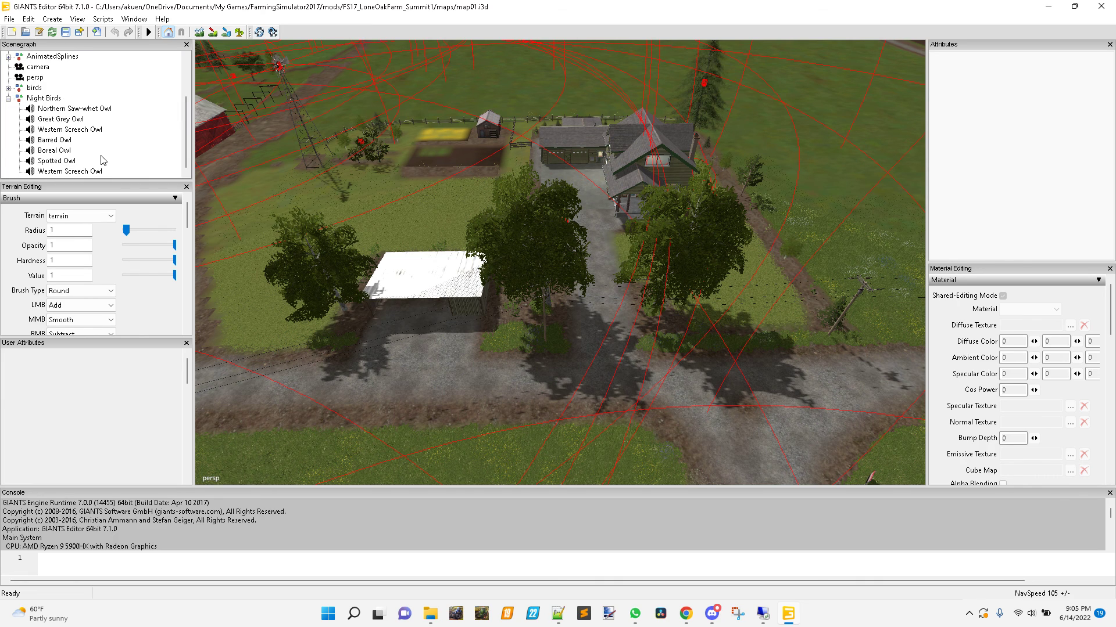
pyautogui.click(35, 99)
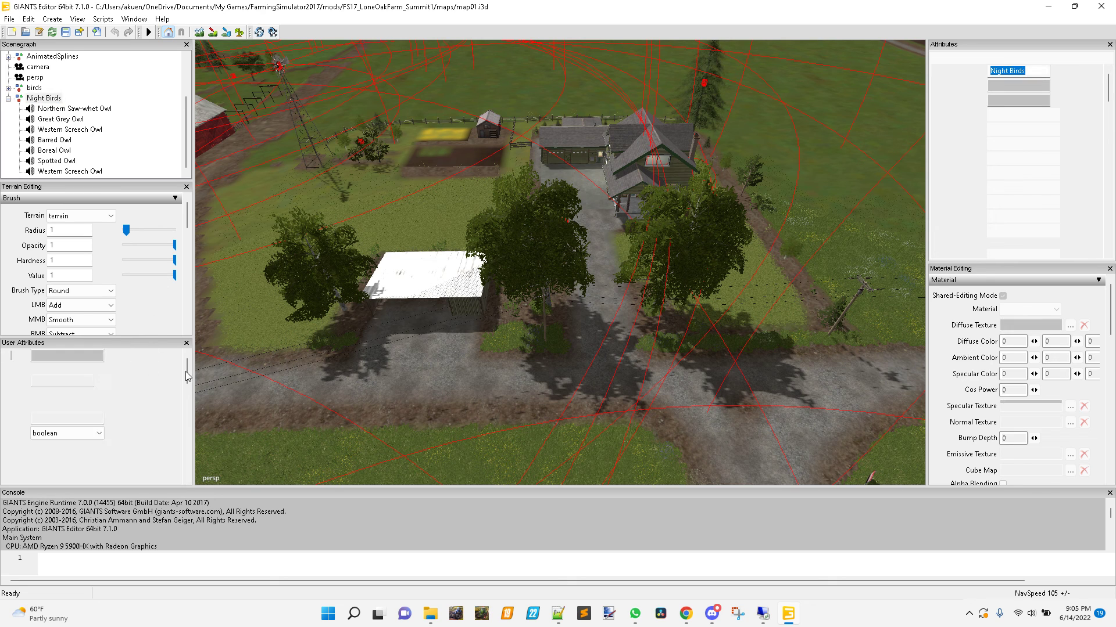
pyautogui.click(1109, 493)
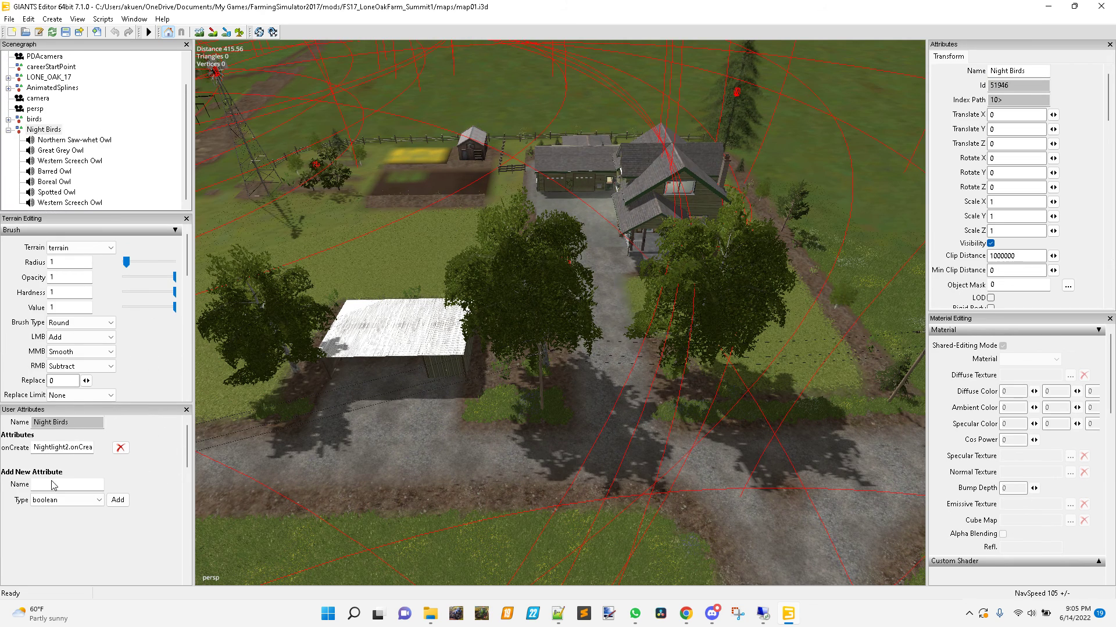
# - Inspect the full onCreate user attribute of the Night Birds group, then collapse the group
pyautogui.click(43, 453)
pyautogui.doubleClick(76, 457)
pyautogui.moveTo(76, 456); pyautogui.dragTo(8, 456)
pyautogui.click(67, 453)
pyautogui.doubleClick(36, 129)
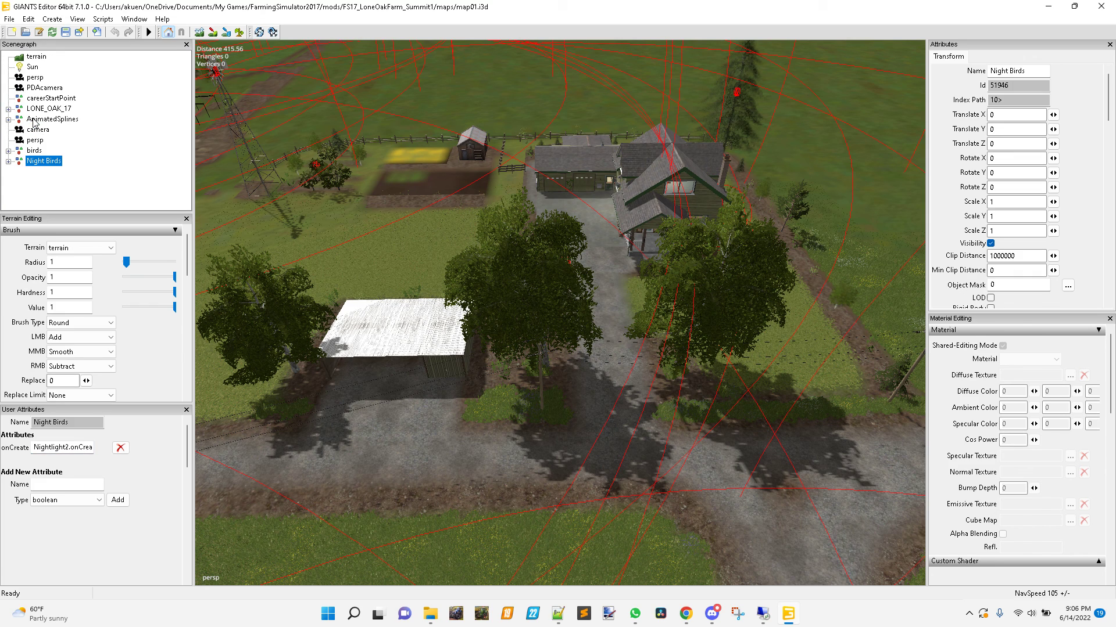
# - Select the birds group and inspect its onCreate user attribute from start to end
pyautogui.click(34, 151)
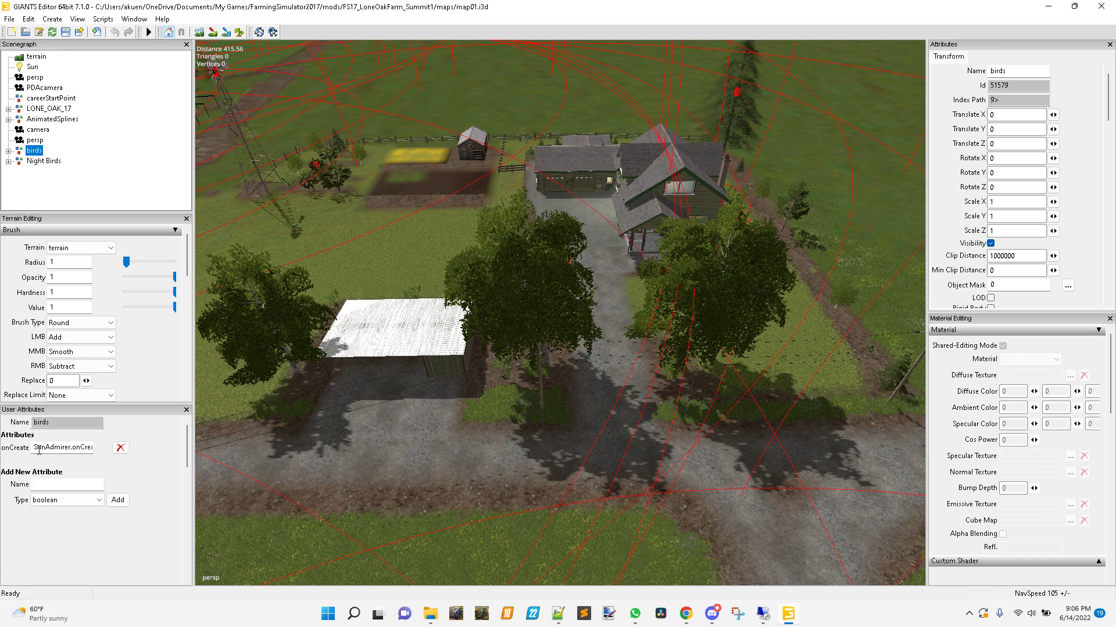
pyautogui.moveTo(39, 450)
pyautogui.mouseDown()
pyautogui.moveTo(85, 456)
pyautogui.moveTo(32, 455)
pyautogui.mouseUp()
pyautogui.click(86, 455)
pyautogui.click(38, 456)
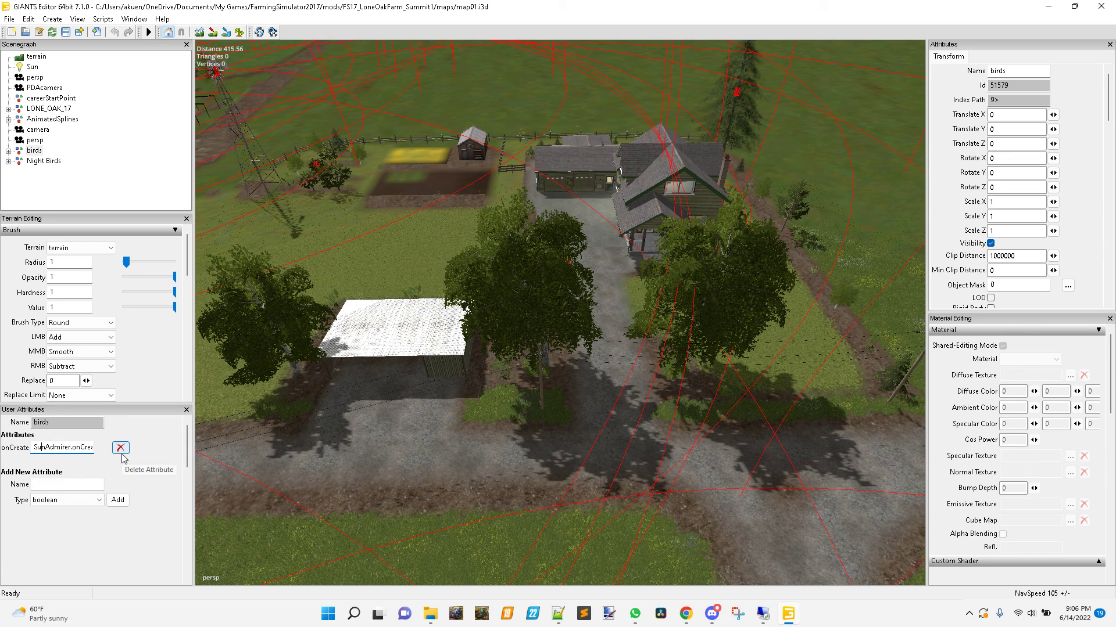
pyautogui.press('End')
pyautogui.press('Home')
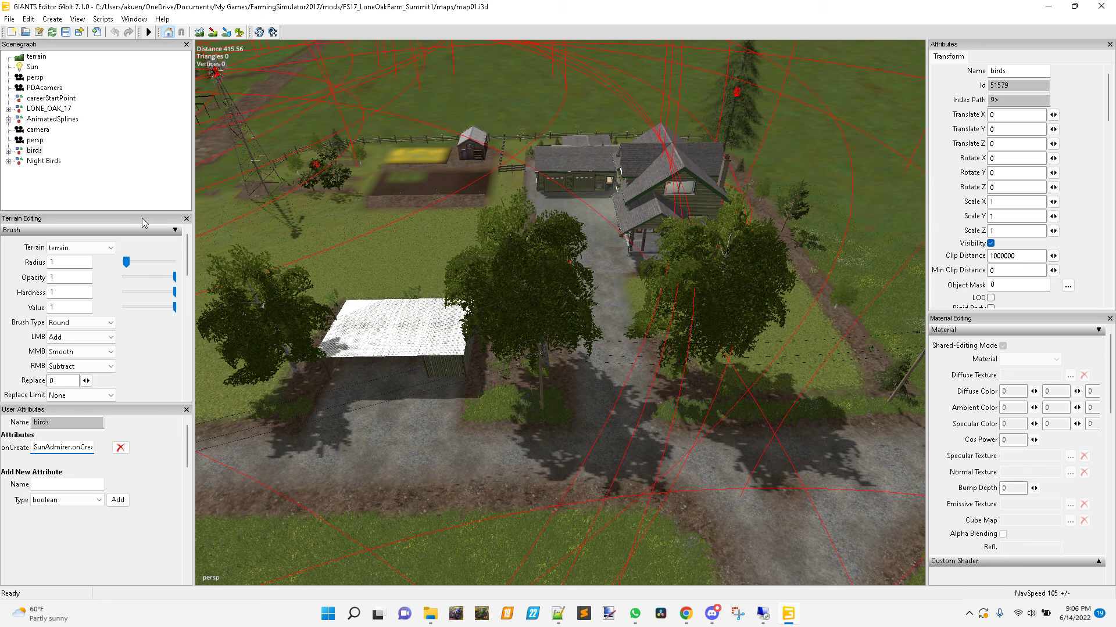
# - Find the blackthroated grey warbler audio source in the birds group and frame it closely in the viewport
pyautogui.click(8, 151)
pyautogui.scroll(-5, 87, 171)
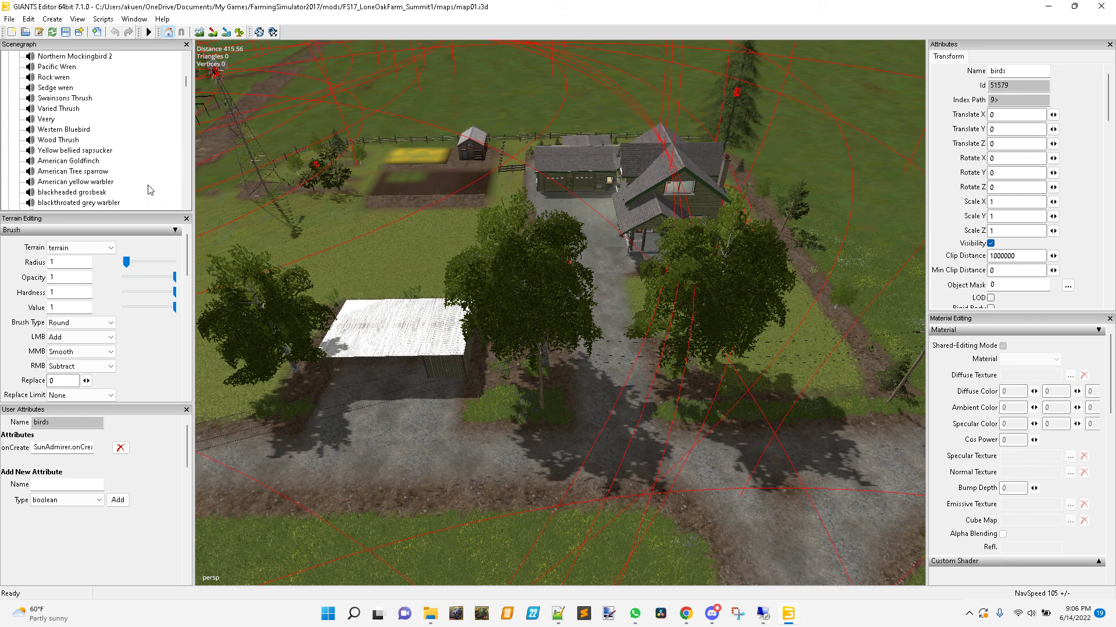
pyautogui.scroll(-1, 147, 190)
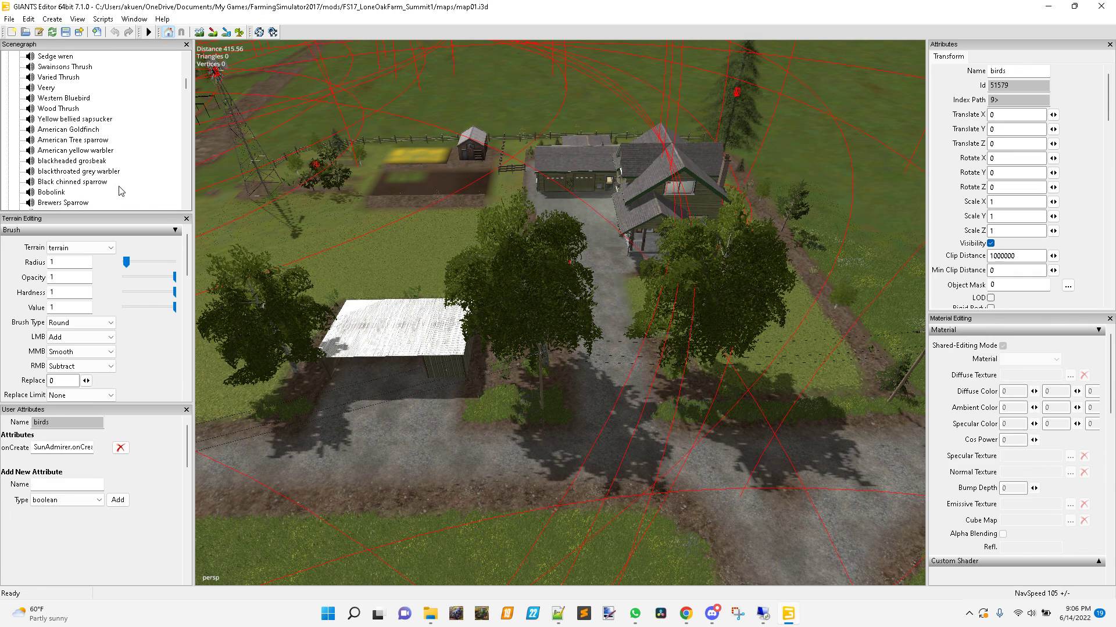
pyautogui.click(65, 175)
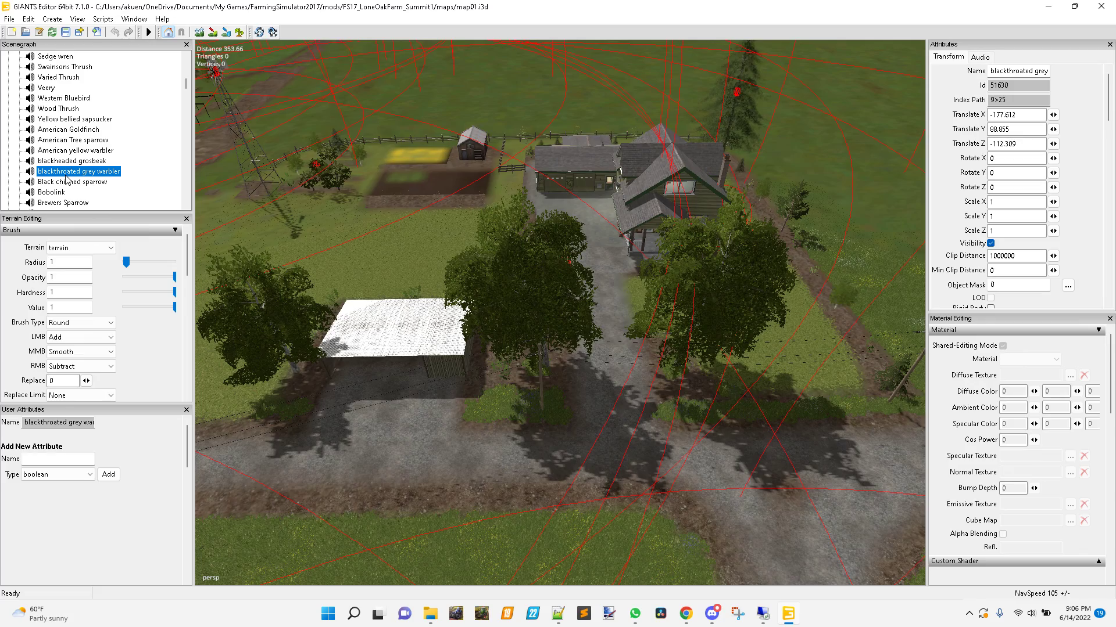
pyautogui.press('f')
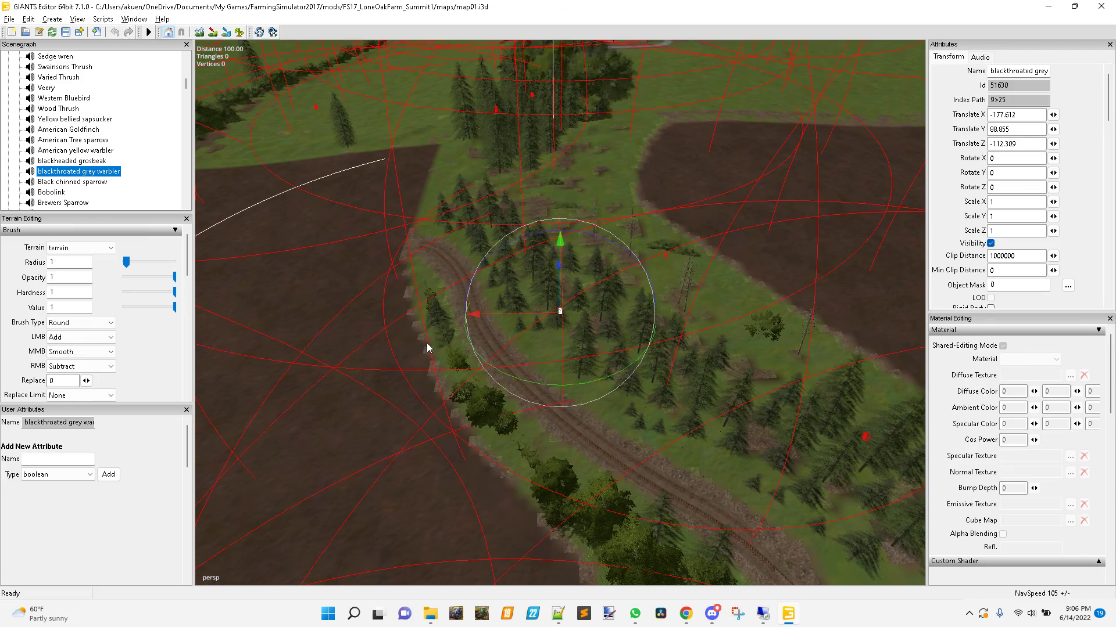
pyautogui.scroll(5, 439, 334)
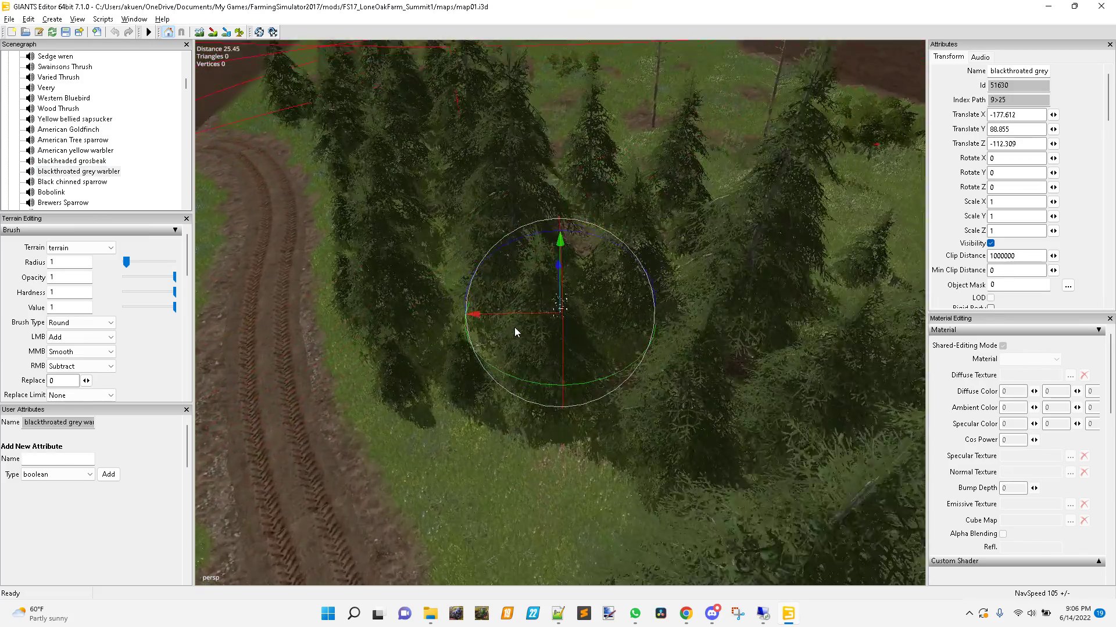
pyautogui.scroll(3, 523, 331)
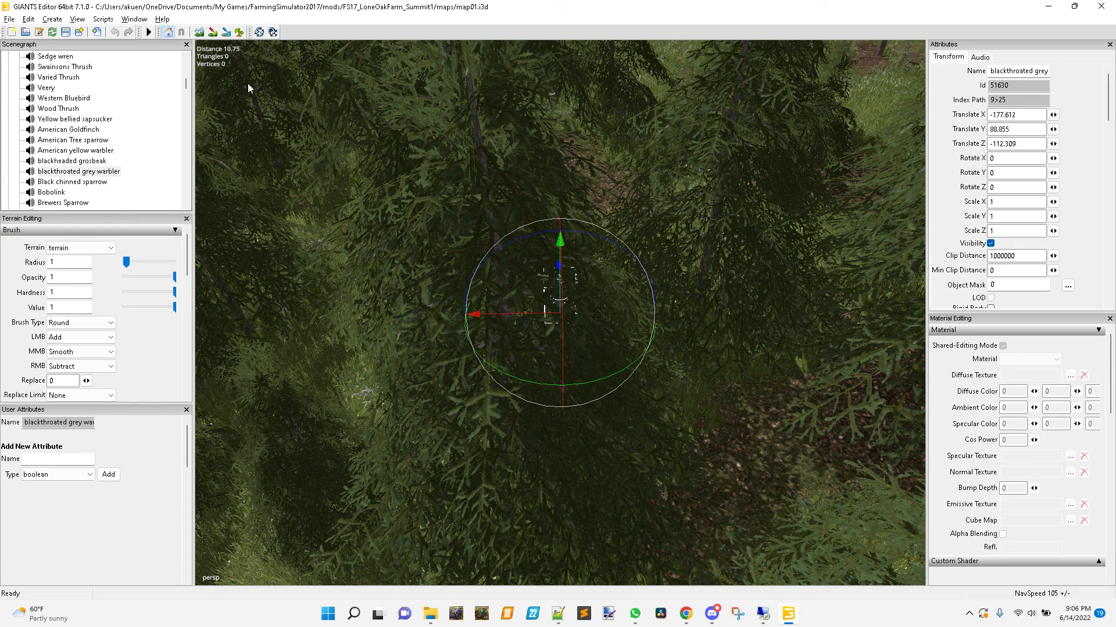
# - Start scene playback and listen to the blackthroated grey warbler from near and farther distances
pyautogui.click(149, 32)
pyautogui.keyDown('alt'); pyautogui.moveTo(515, 305); pyautogui.dragTo(517, 290); pyautogui.keyUp('alt')
pyautogui.scroll(2, 521, 291)
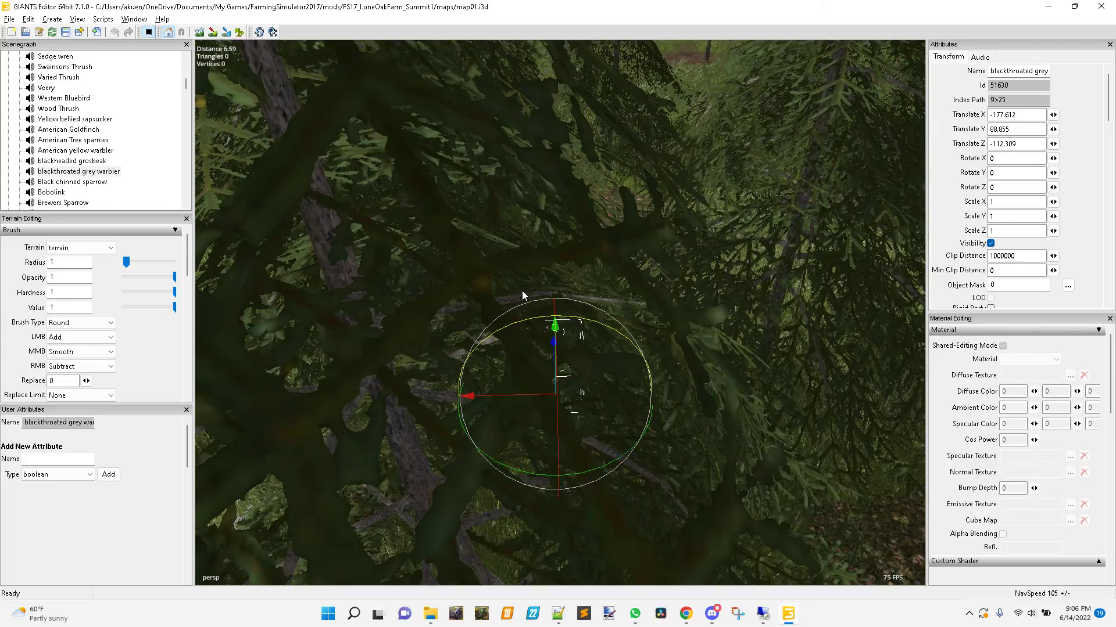
pyautogui.keyDown('alt'); pyautogui.moveTo(521, 291); pyautogui.dragTo(494, 290, button='right'); pyautogui.keyUp('alt')
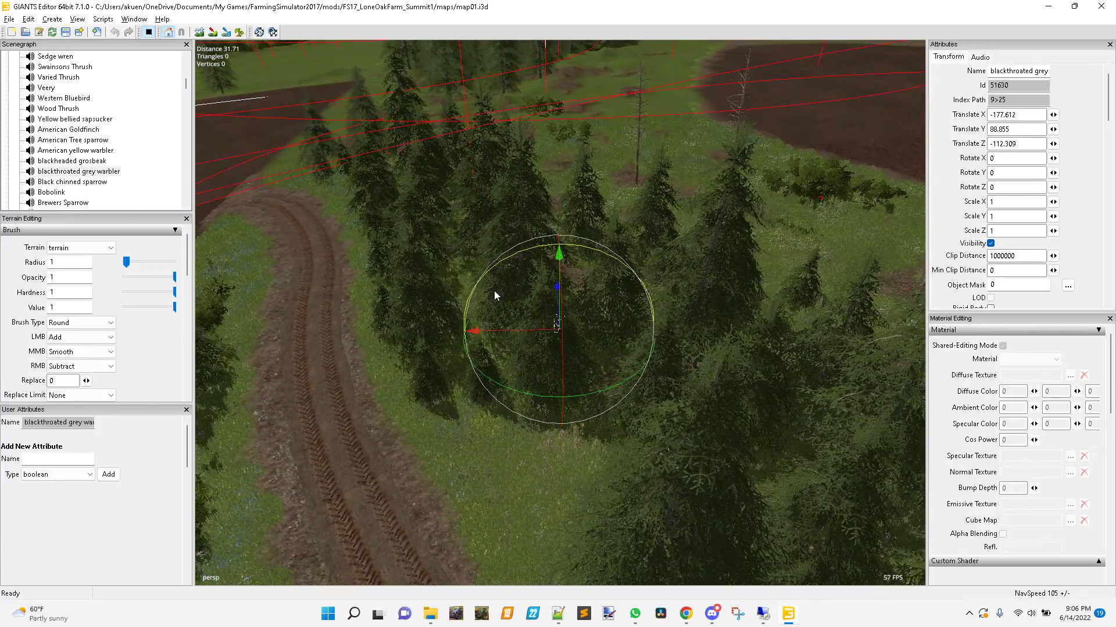
pyautogui.scroll(3, 493, 290)
pyautogui.keyDown('alt'); pyautogui.moveTo(492, 291); pyautogui.dragTo(507, 298); pyautogui.keyUp('alt')
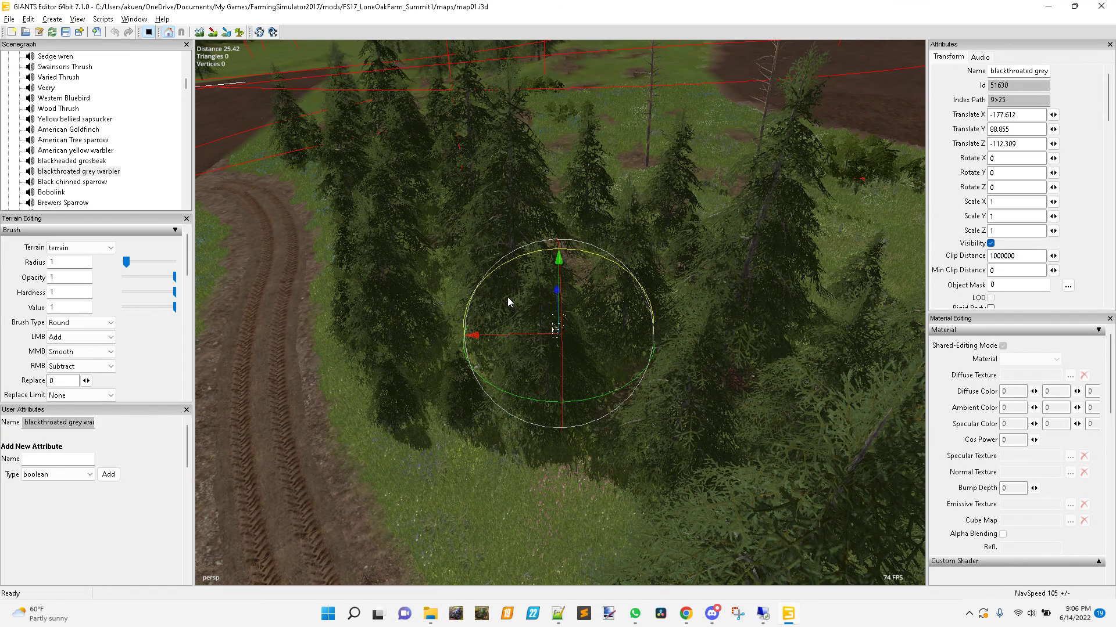
# - Frame the American Goldfinch audio source, listen to it at varying distances, and stop scene playback
pyautogui.click(80, 131)
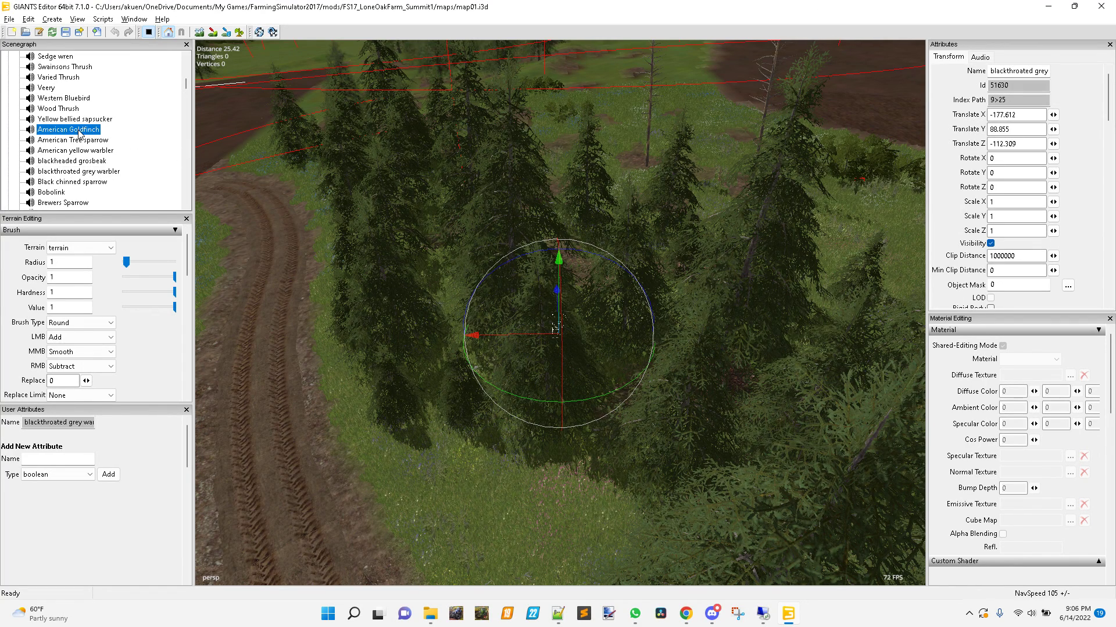
pyautogui.press('f')
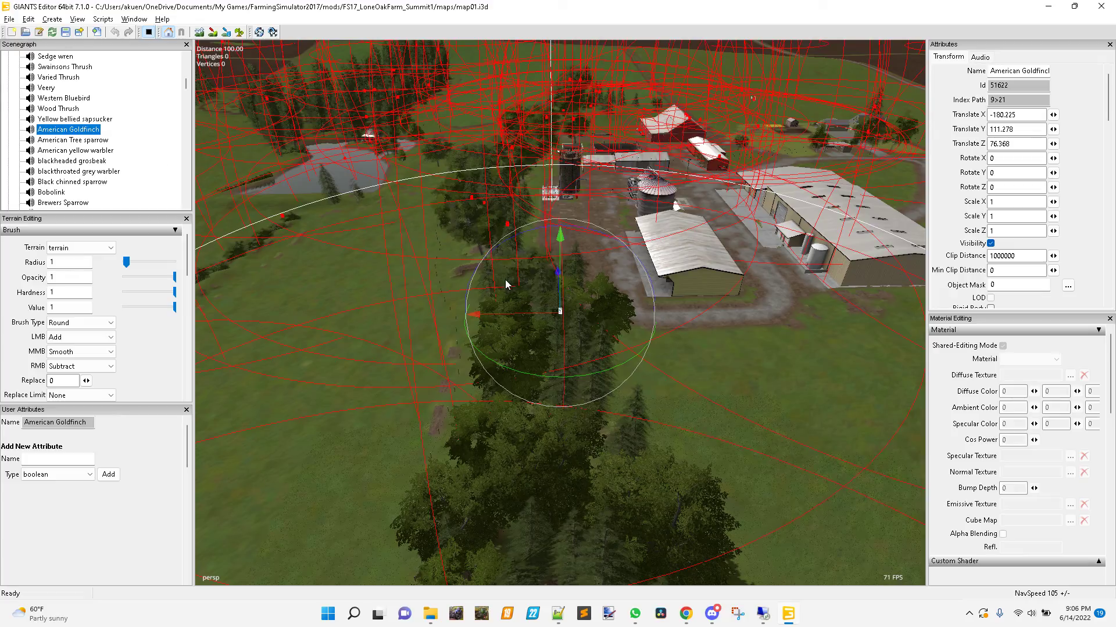
pyautogui.scroll(5, 505, 284)
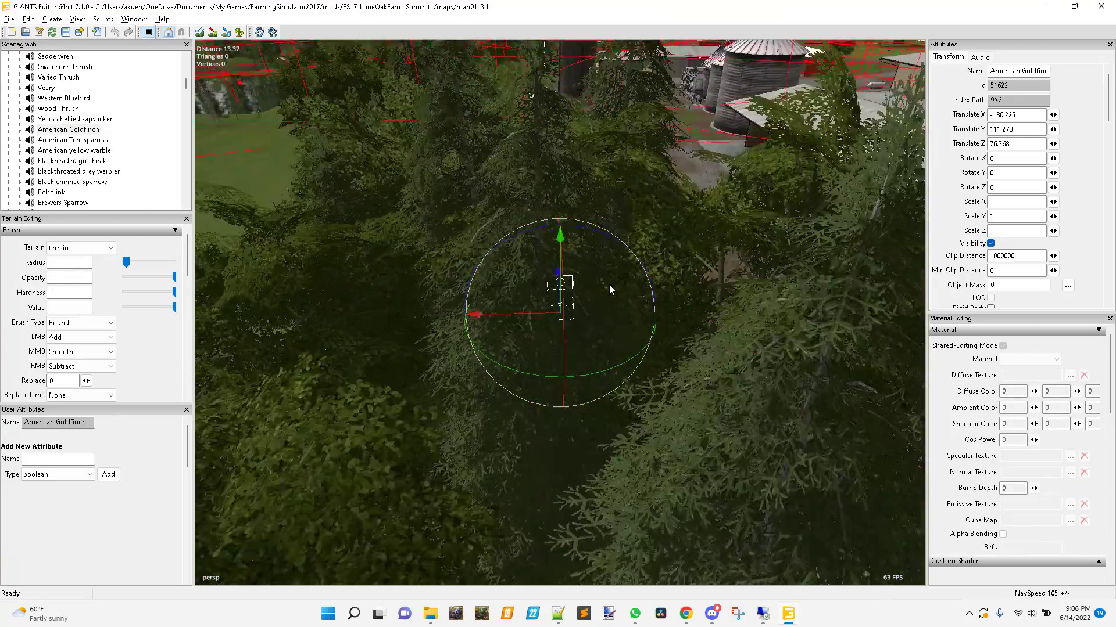
pyautogui.scroll(-5, 609, 285)
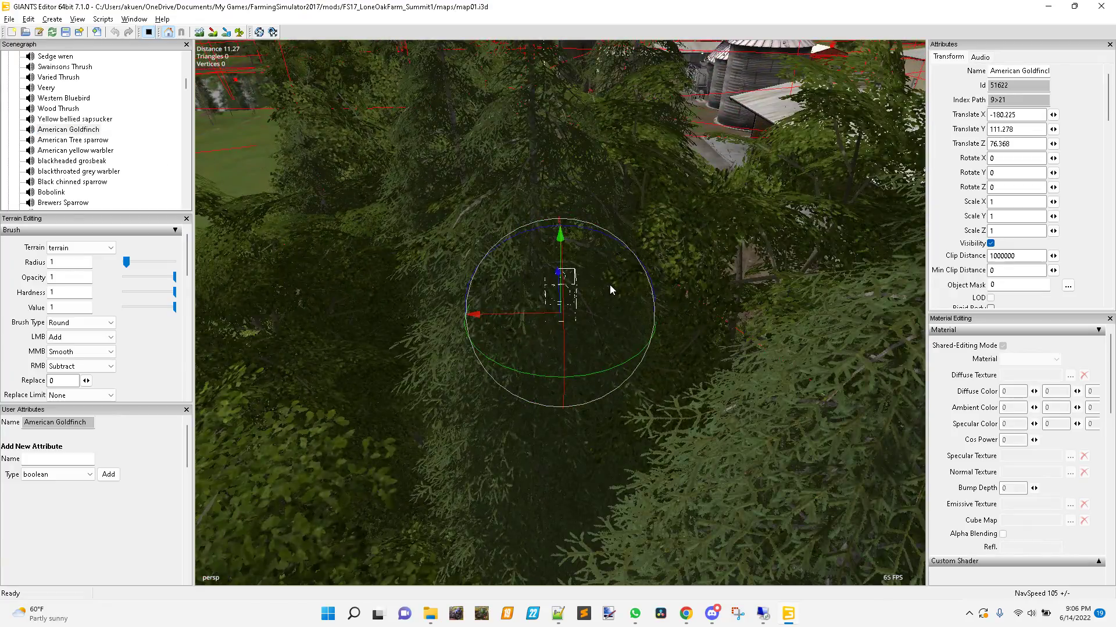
pyautogui.scroll(-8, 596, 284)
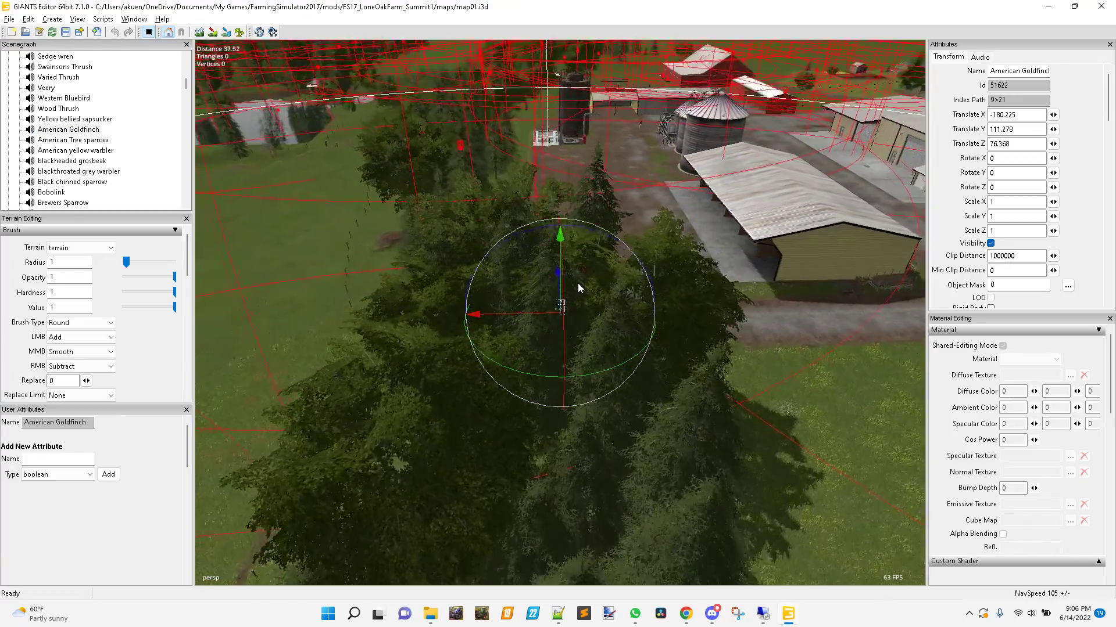
pyautogui.click(148, 32)
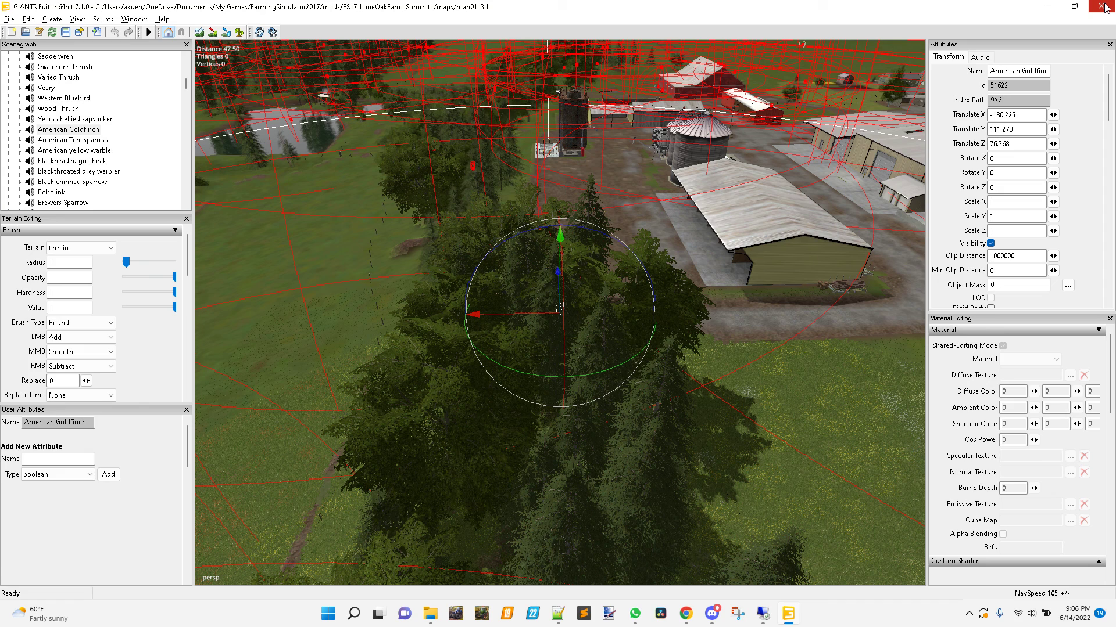
# - Exit GIANTS Editor without saving changes to map01.i3d
pyautogui.click(75, 19)
pyautogui.click(72, 16)
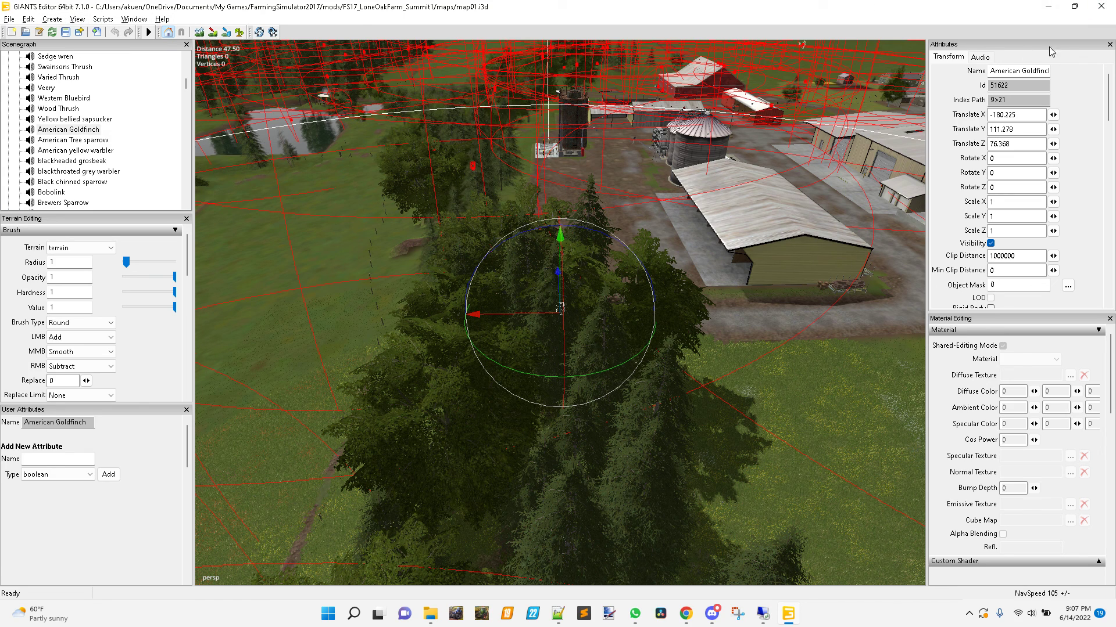
pyautogui.click(1102, 7)
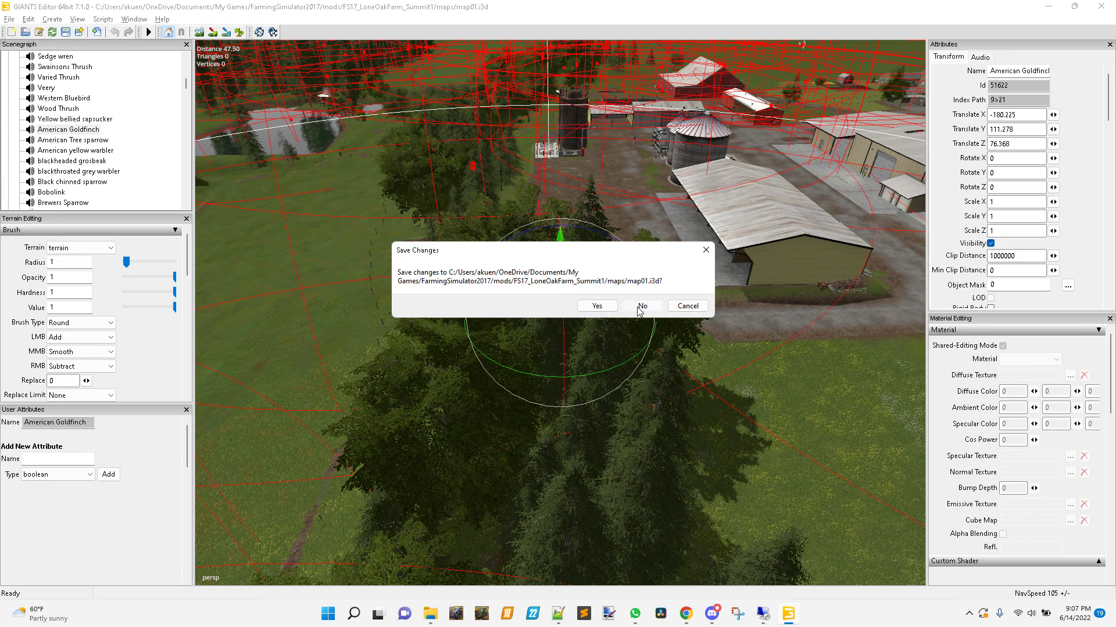
pyautogui.click(641, 306)
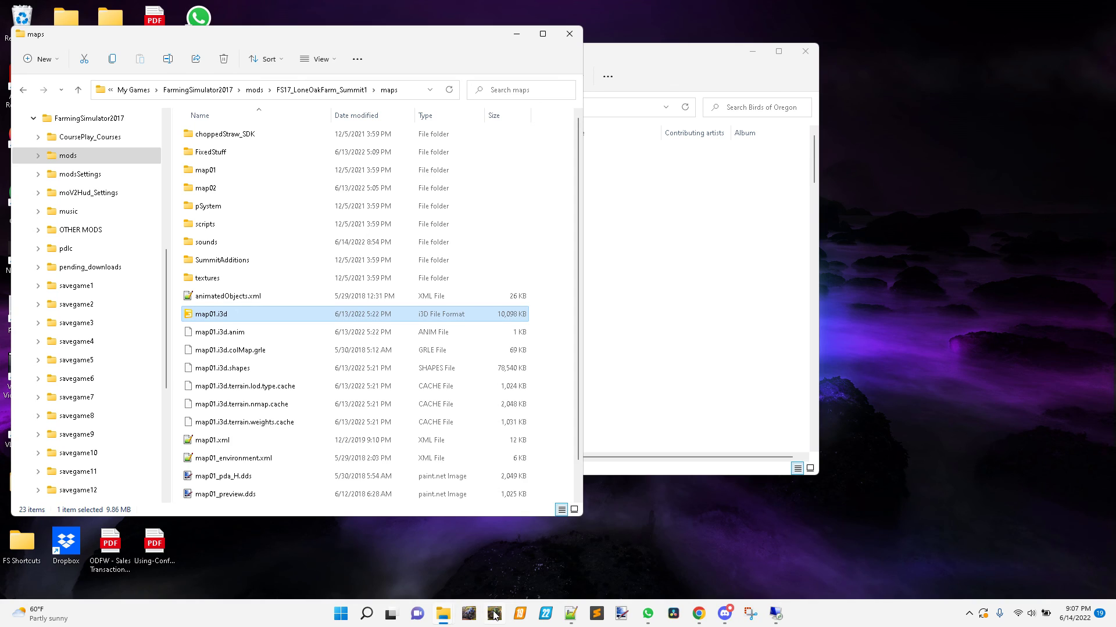
# - Launch Farming Simulator 17, skip the intro and continue Savegame 19 on Lone Oak Farm to its mod selection
pyautogui.click(494, 614)
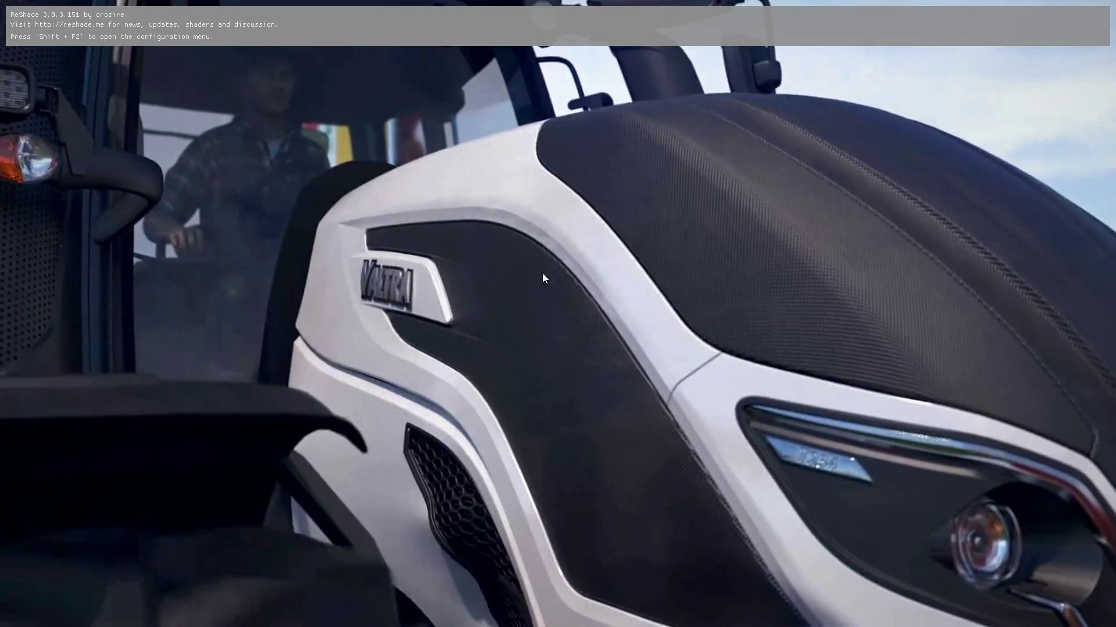
pyautogui.click(542, 273)
pyautogui.click(471, 217)
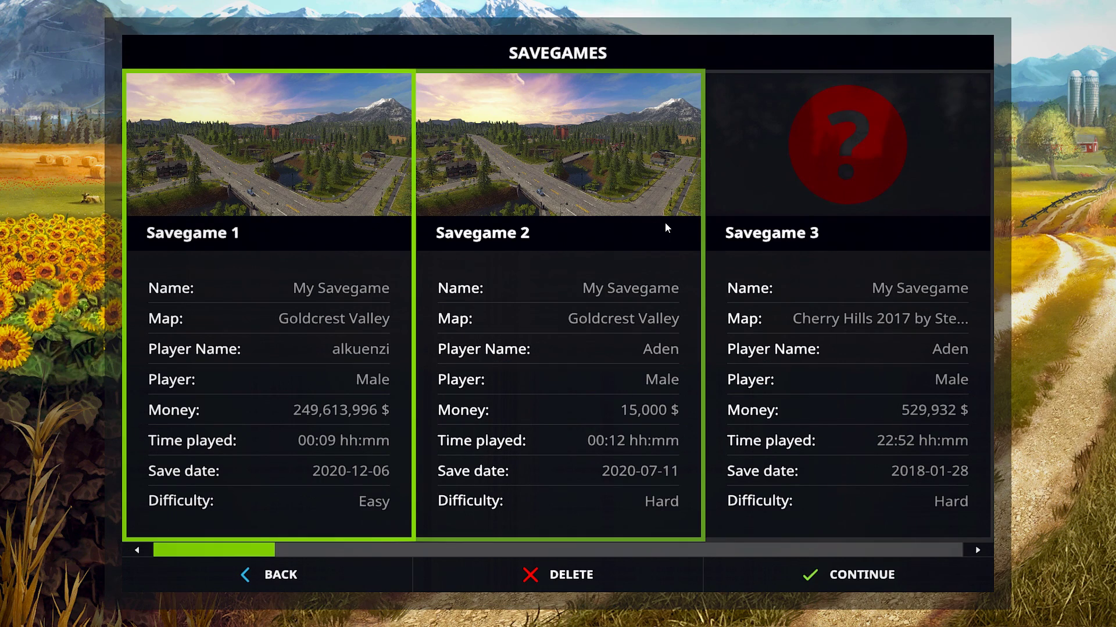
pyautogui.scroll(-17, 709, 316)
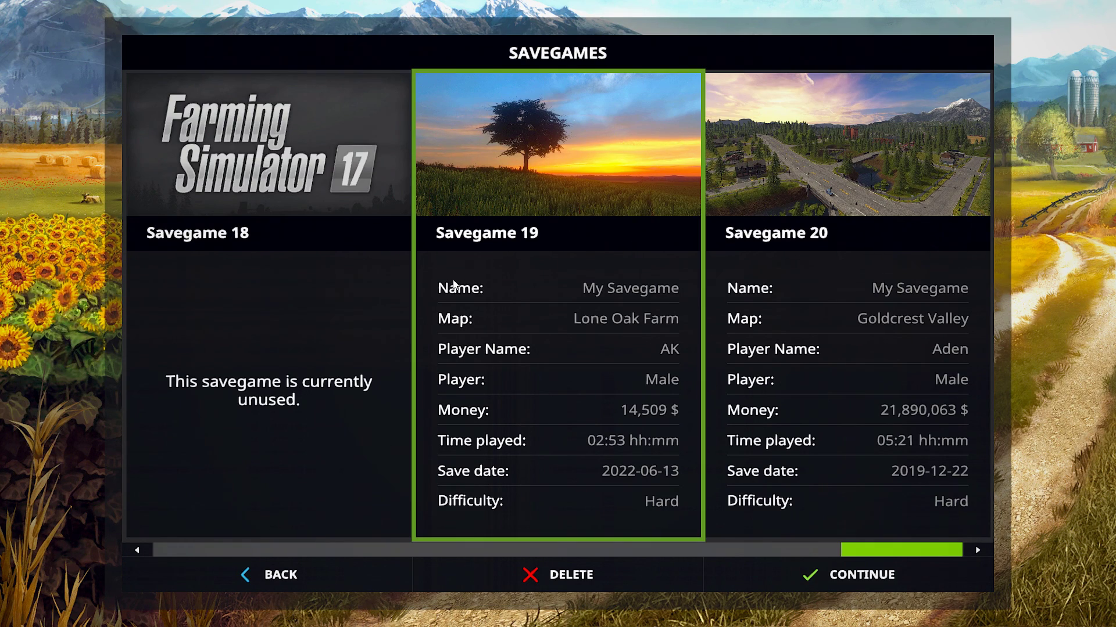
pyautogui.click(503, 241)
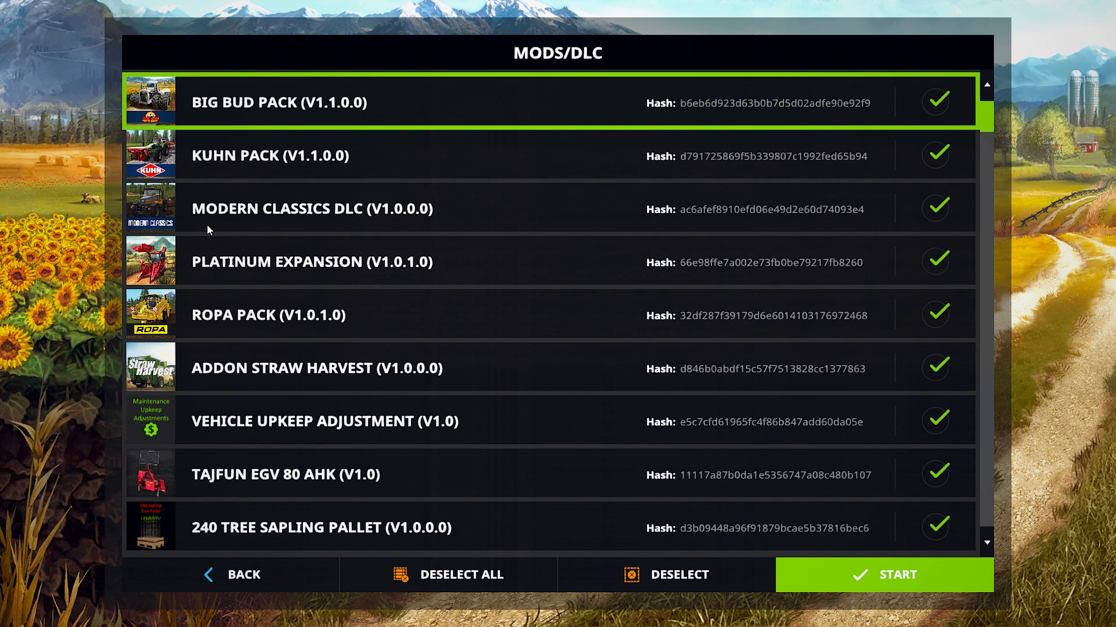
# - Start Lone Oak Farm with the selected mods and walk from the farmhouse along the gravel driveway toward the birch trees
pyautogui.press('Return')
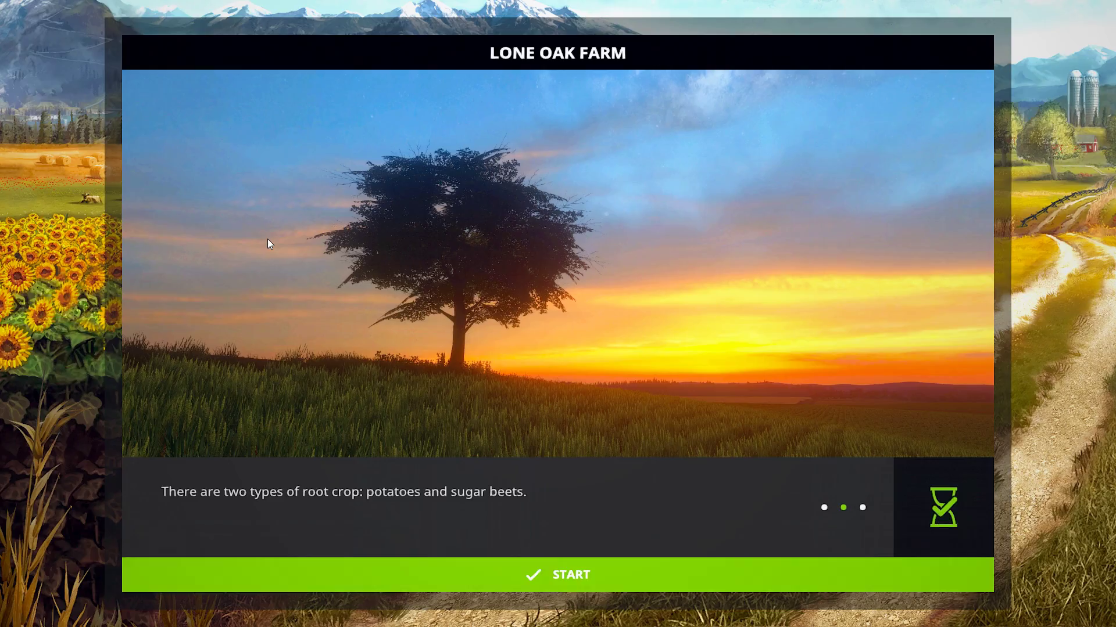
pyautogui.click(578, 571)
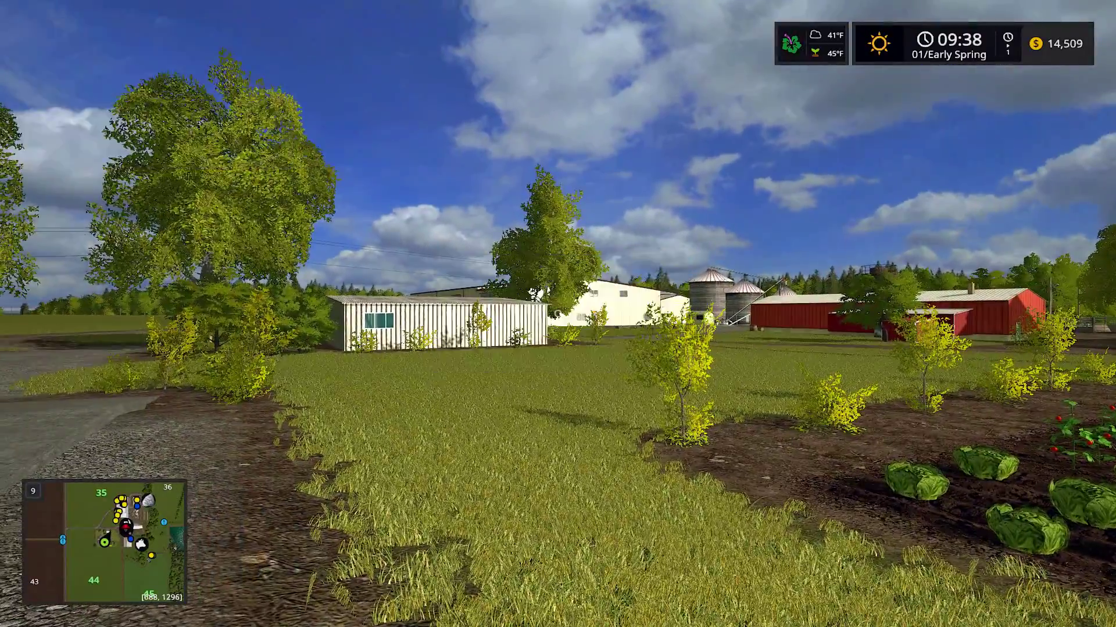
pyautogui.press('w')
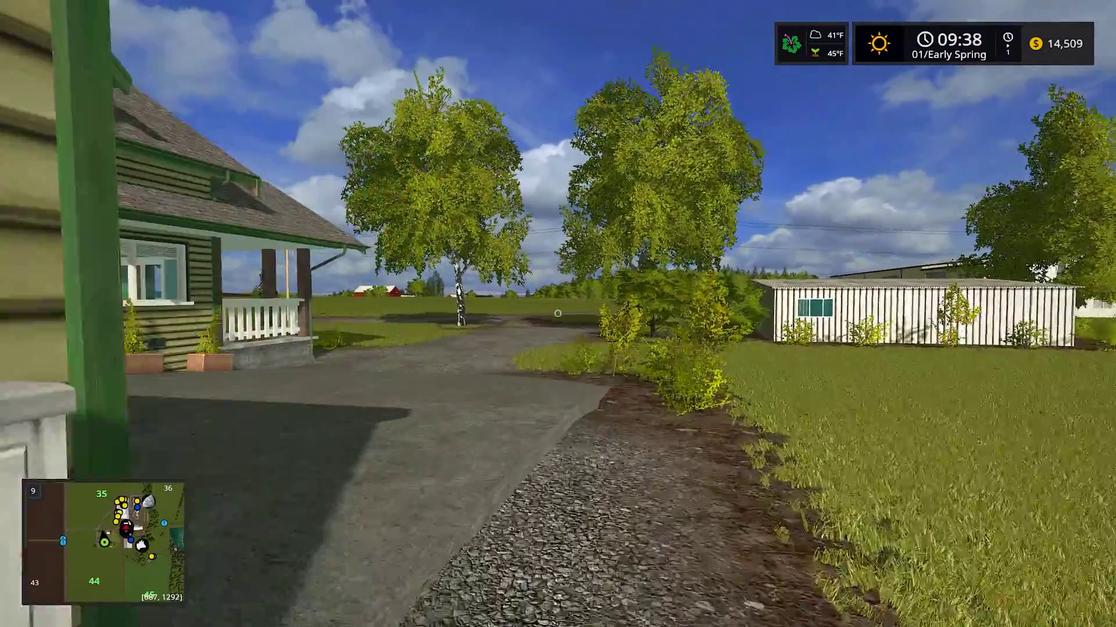
pyautogui.press('w')
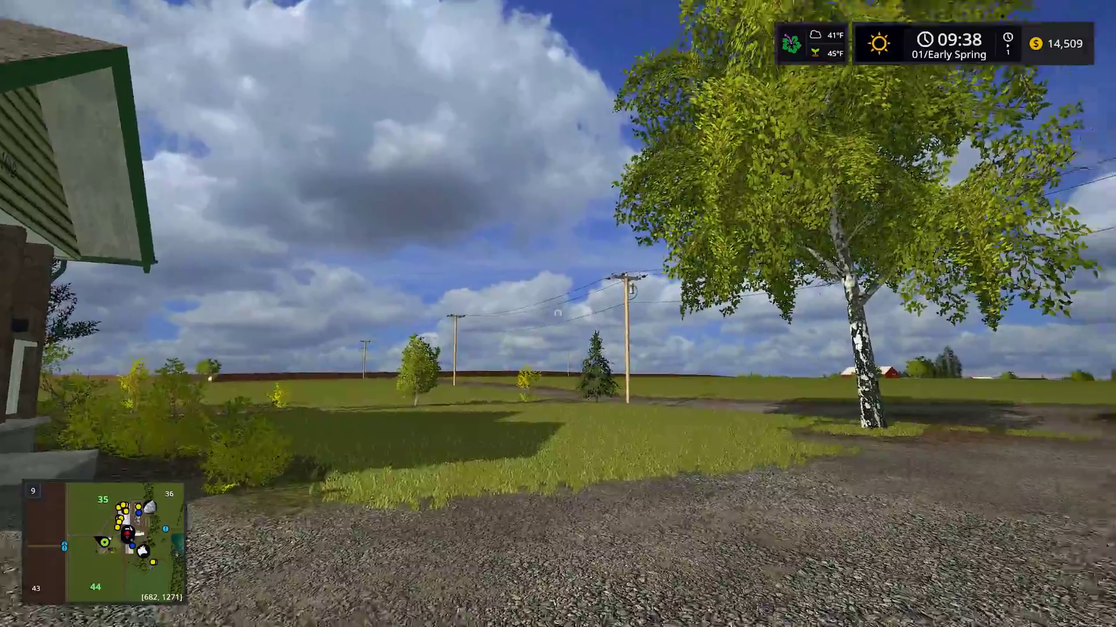
pyautogui.press('w')
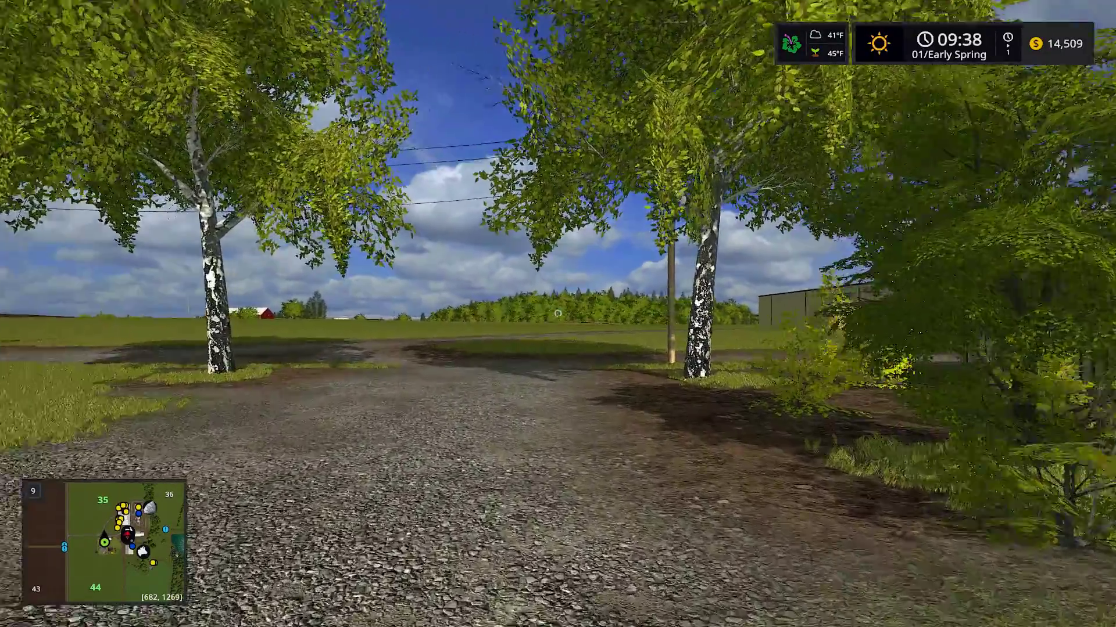
# - Teleport from the farmyard to the forest between field 31 and the Barn using the enlarged map
pyautogui.press('v')
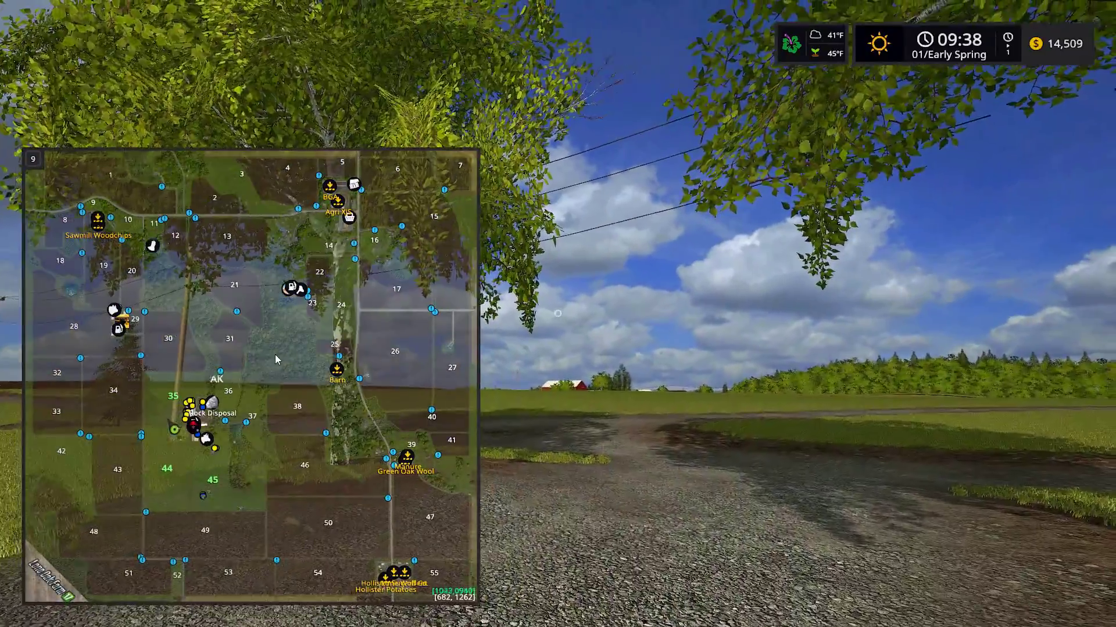
pyautogui.click(281, 345)
pyautogui.press('v')
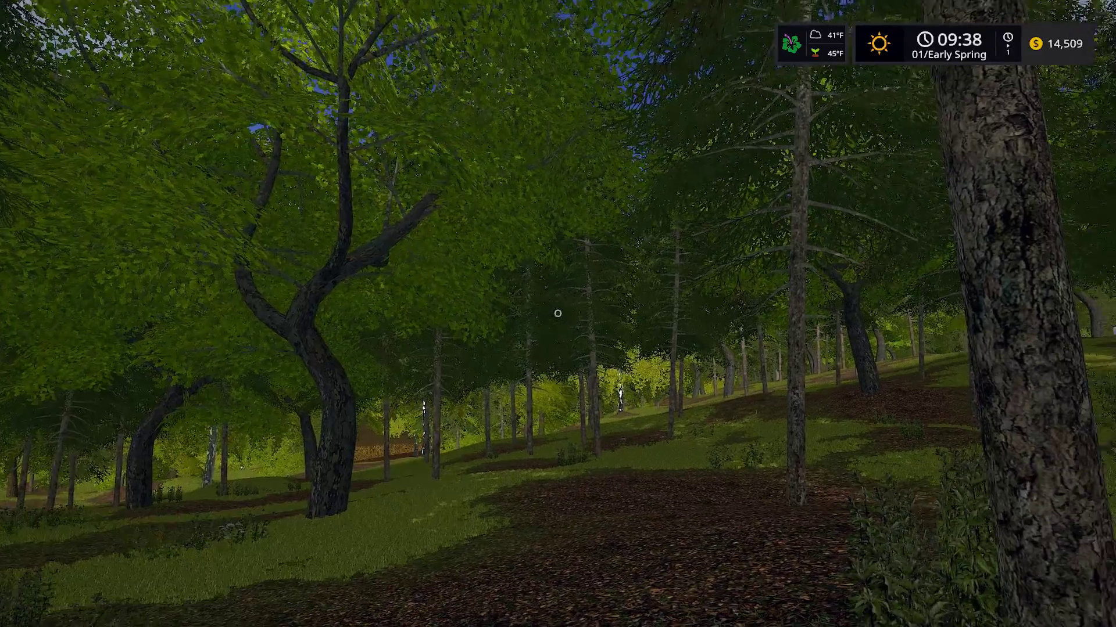
# - Enable flight mode with the console command gsToggleFlightAndNoHUDMode and fly through the forest's tree branches
pyautogui.press('`')
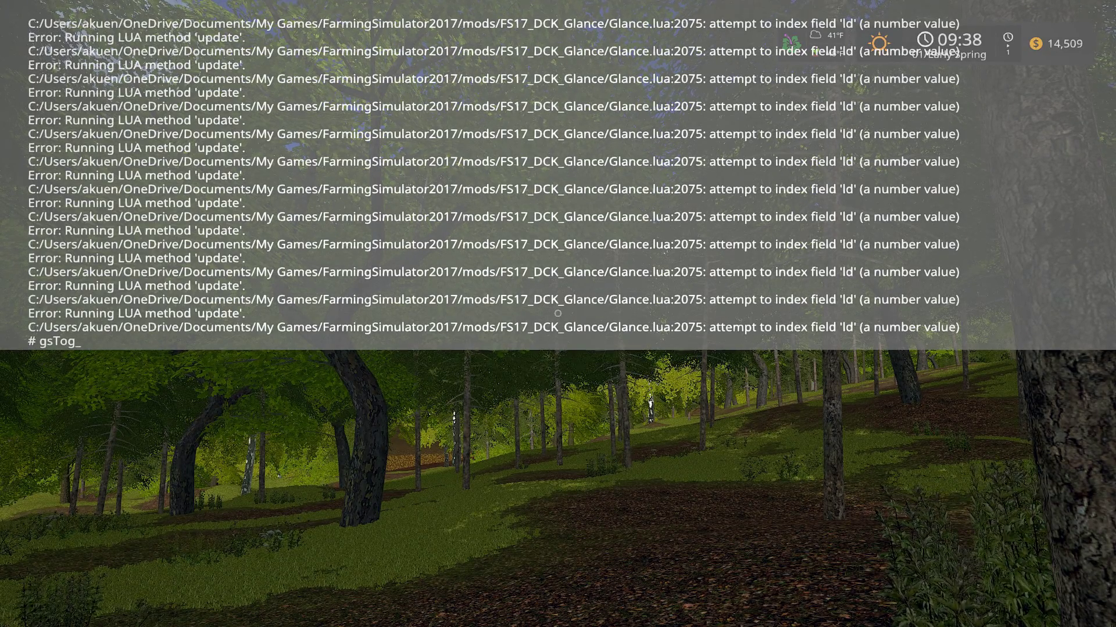
pyautogui.write('gsToggleFlightAndNoHUDMode')
pyautogui.press('Return')
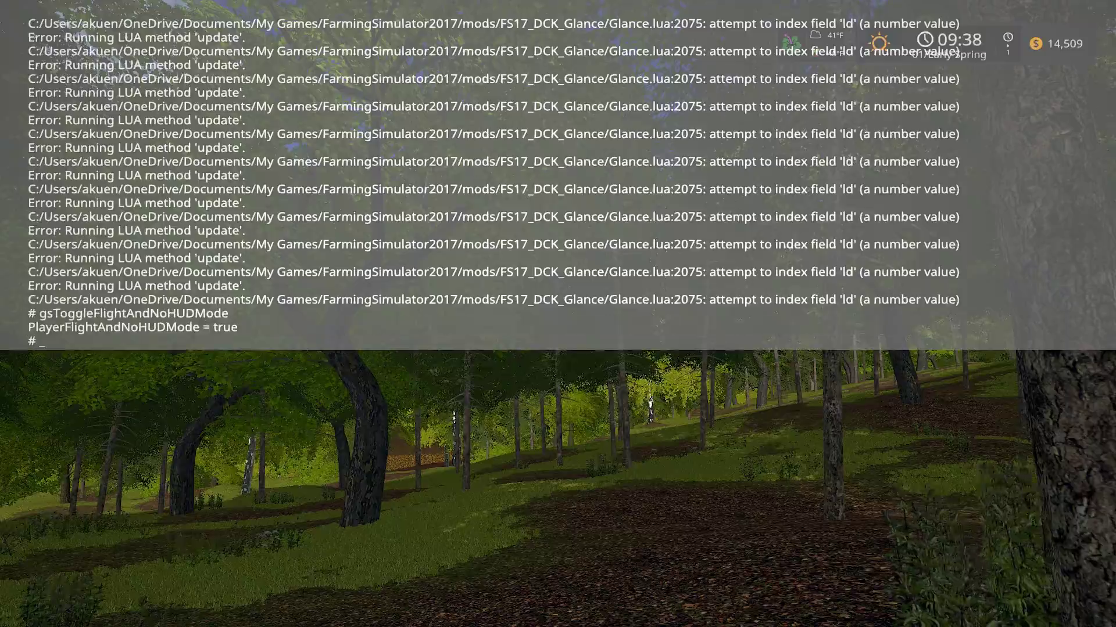
pyautogui.press('`')
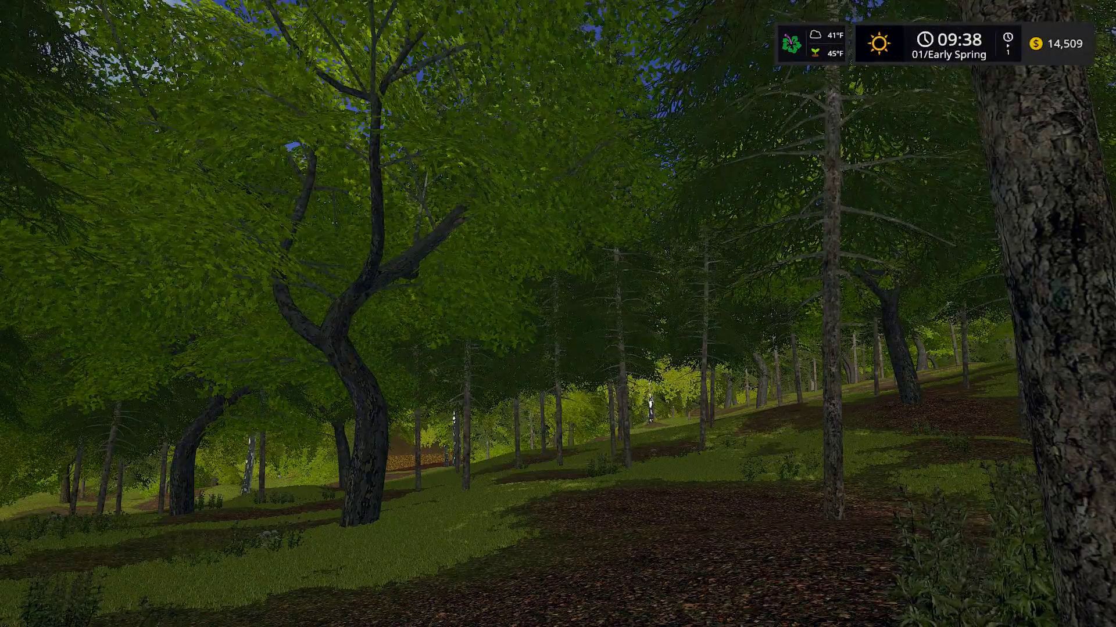
pyautogui.press('w')
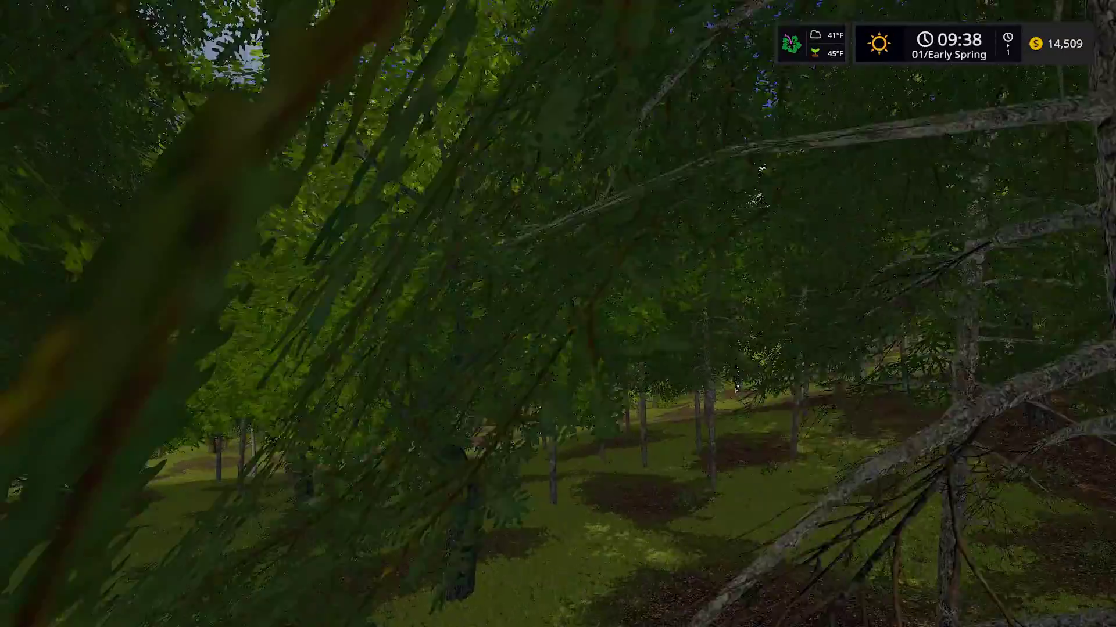
pyautogui.press('w')
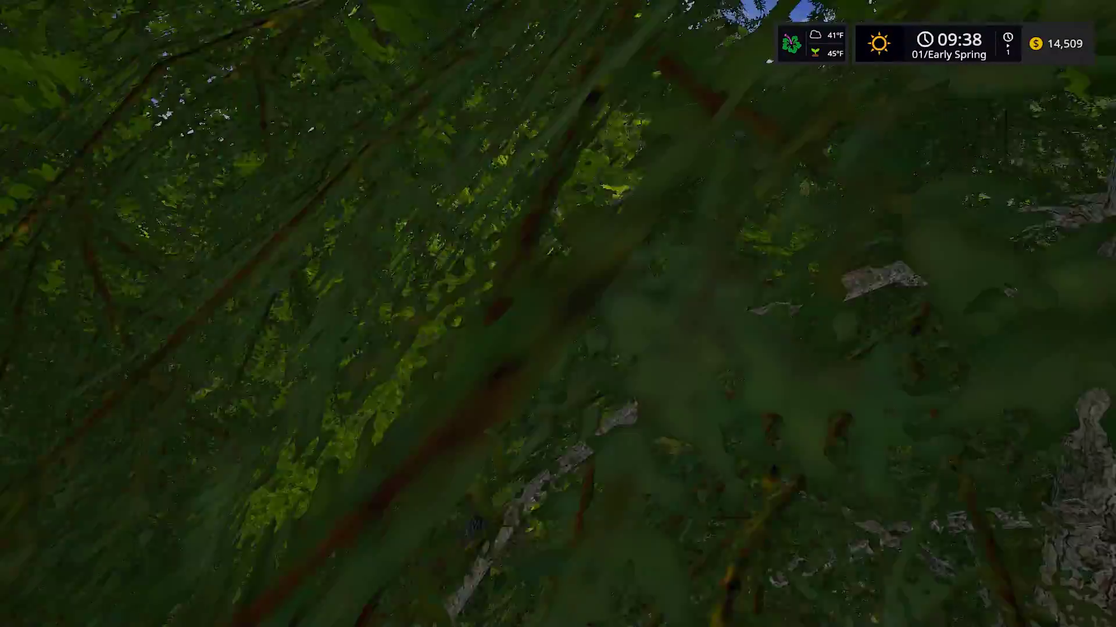